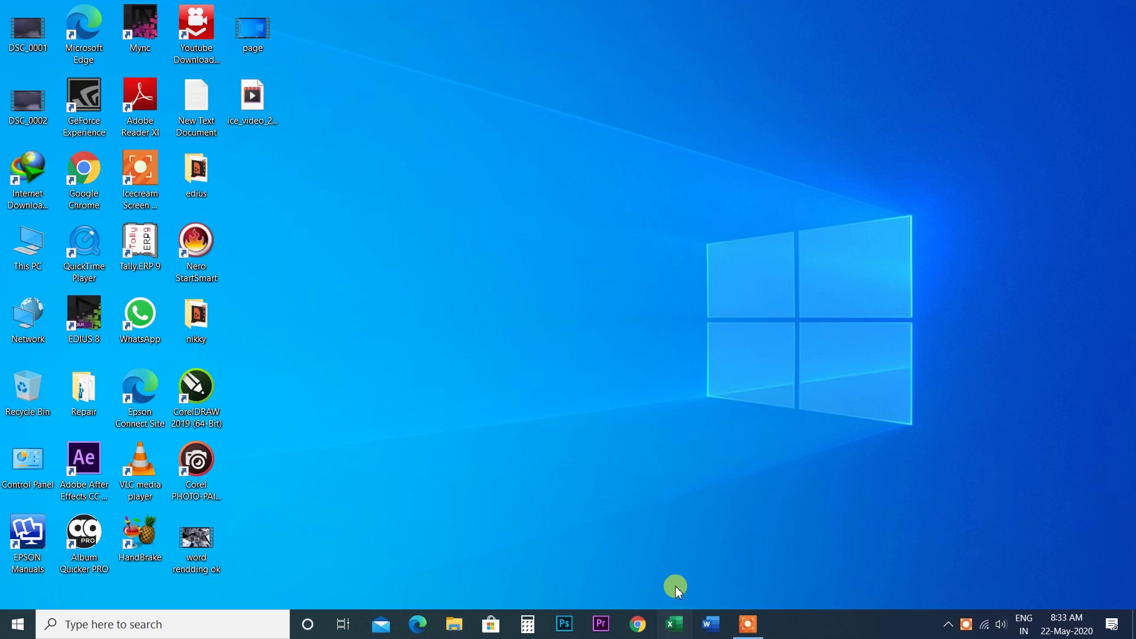
# Step: Start Excel and open a new blank workbook
pyautogui.click(680, 626)
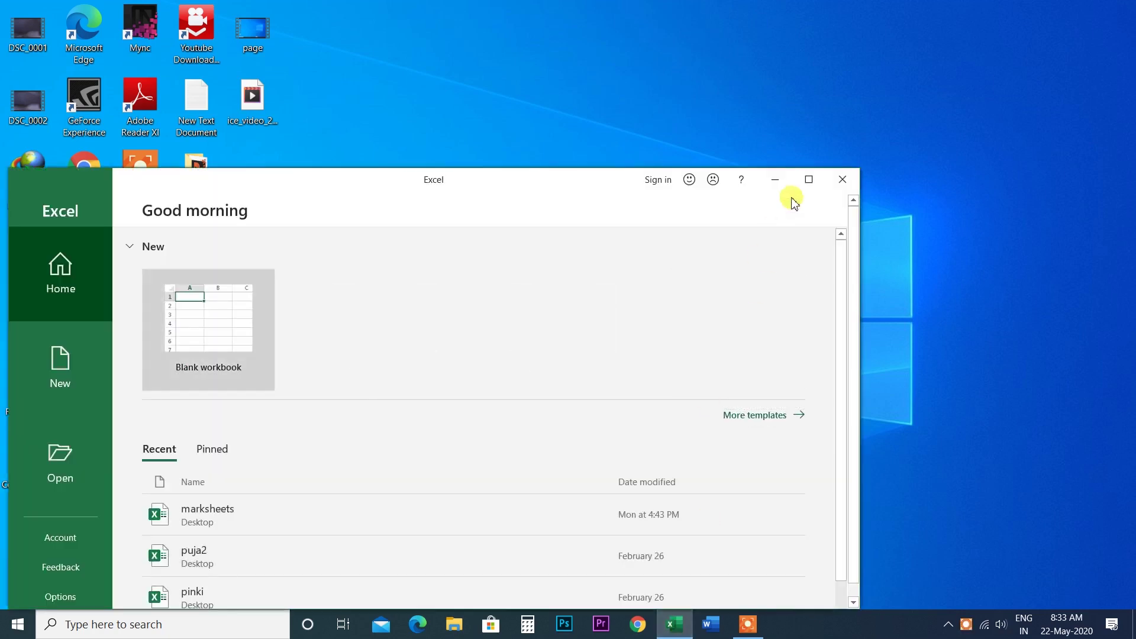
pyautogui.click(809, 179)
pyautogui.click(202, 144)
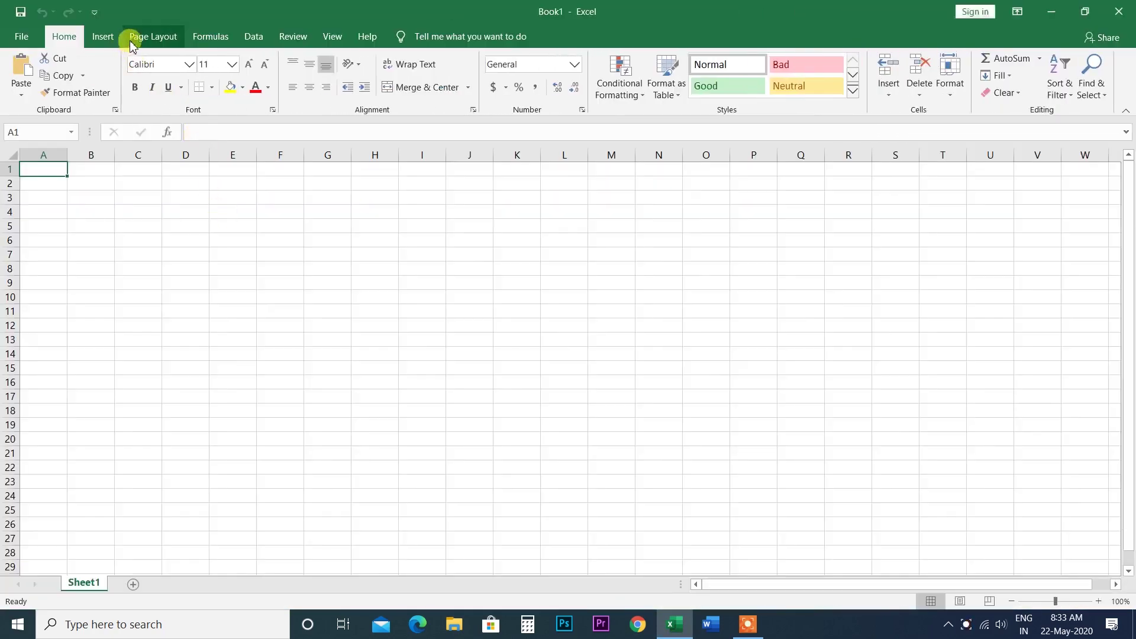
# Step: Pick the Heart from the Insert shapes gallery
pyautogui.click(104, 37)
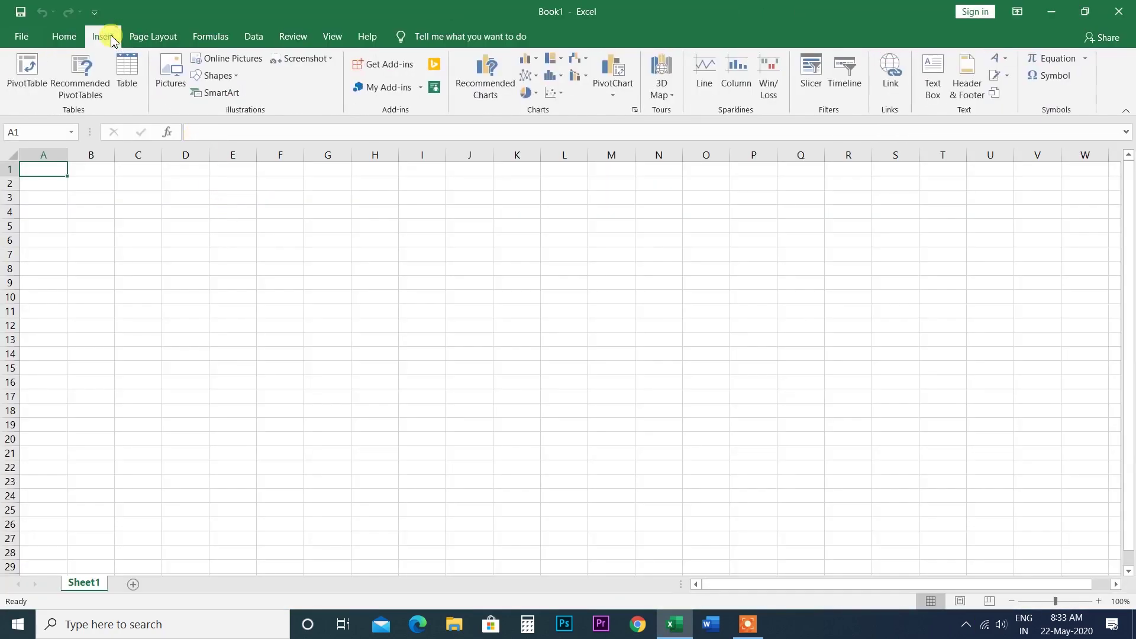
pyautogui.click(238, 77)
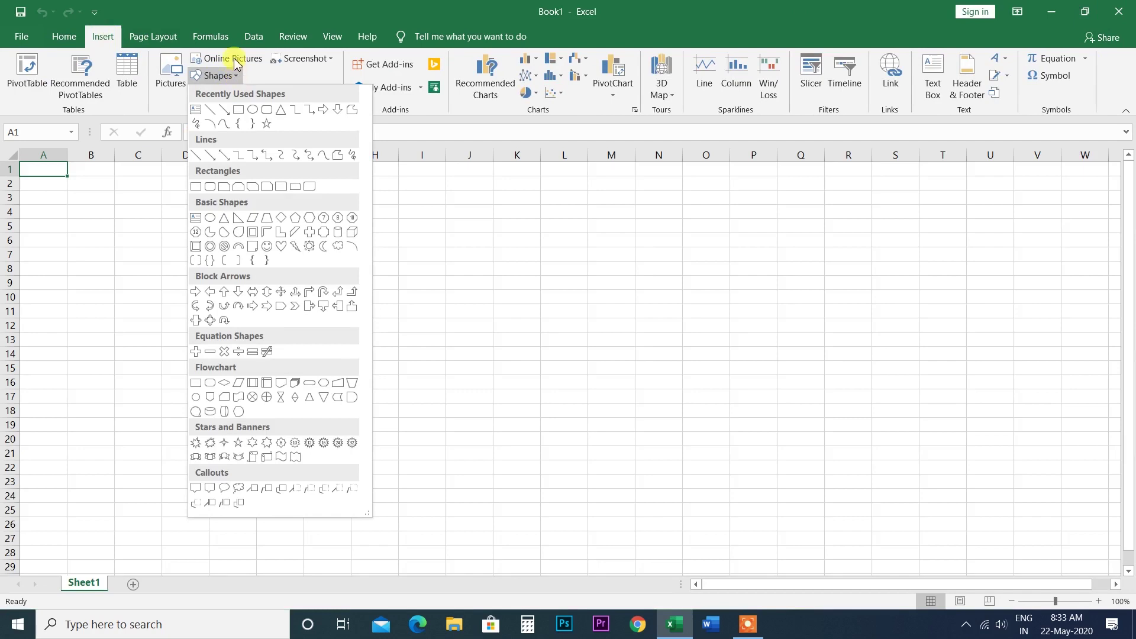
pyautogui.click(544, 296)
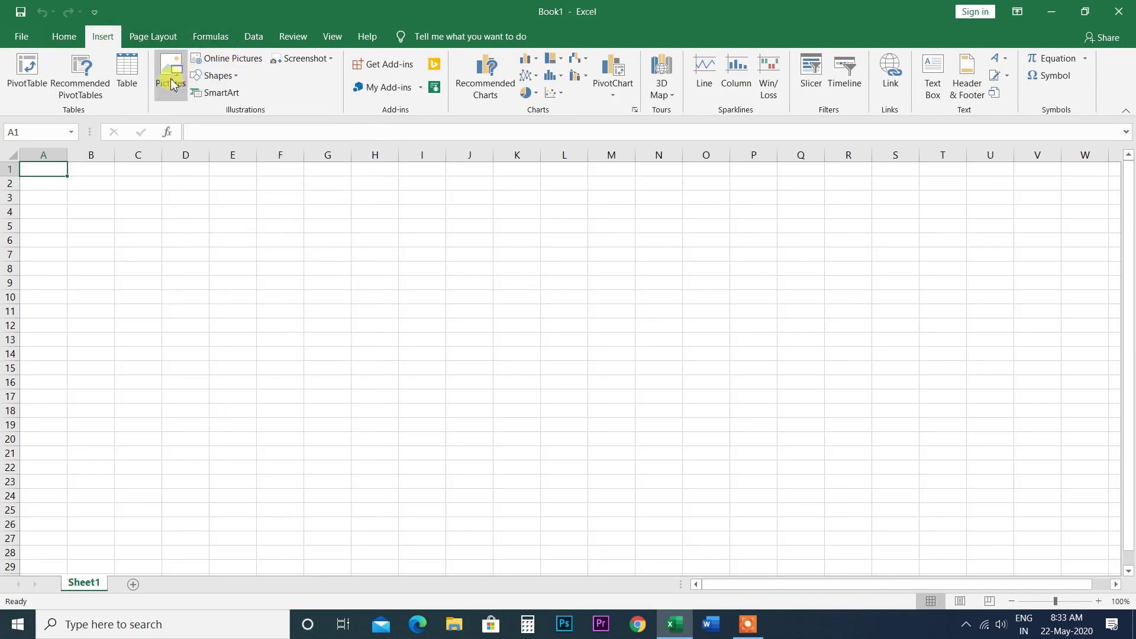
pyautogui.click(240, 79)
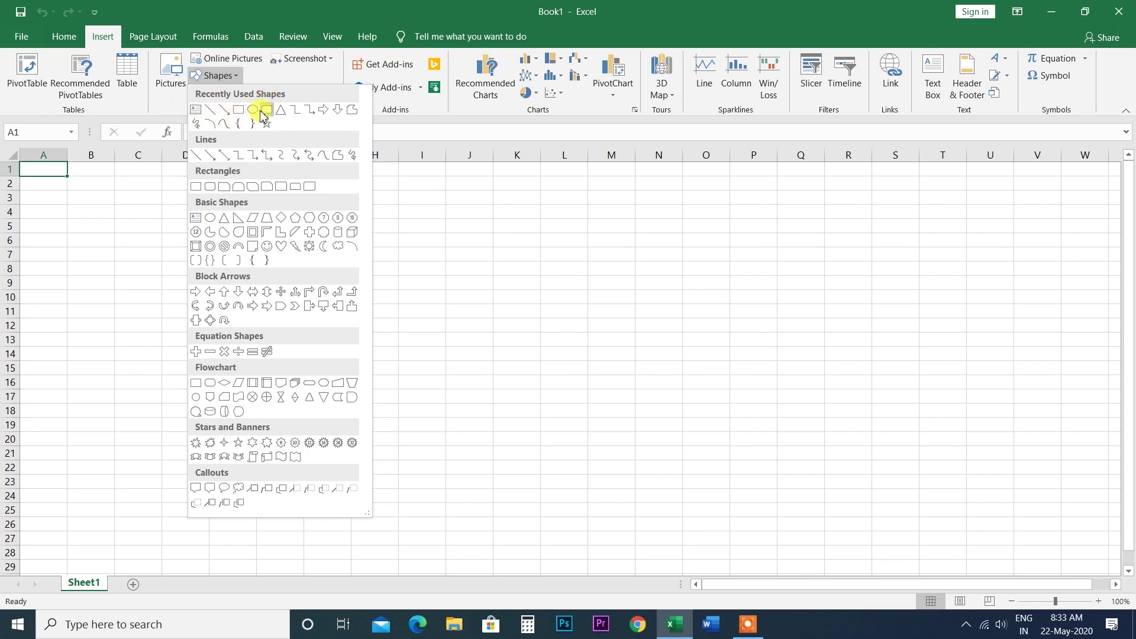
pyautogui.click(281, 245)
# Step: Draw trial hearts on the sheet and remove them again
pyautogui.moveTo(475, 279); pyautogui.dragTo(672, 476)
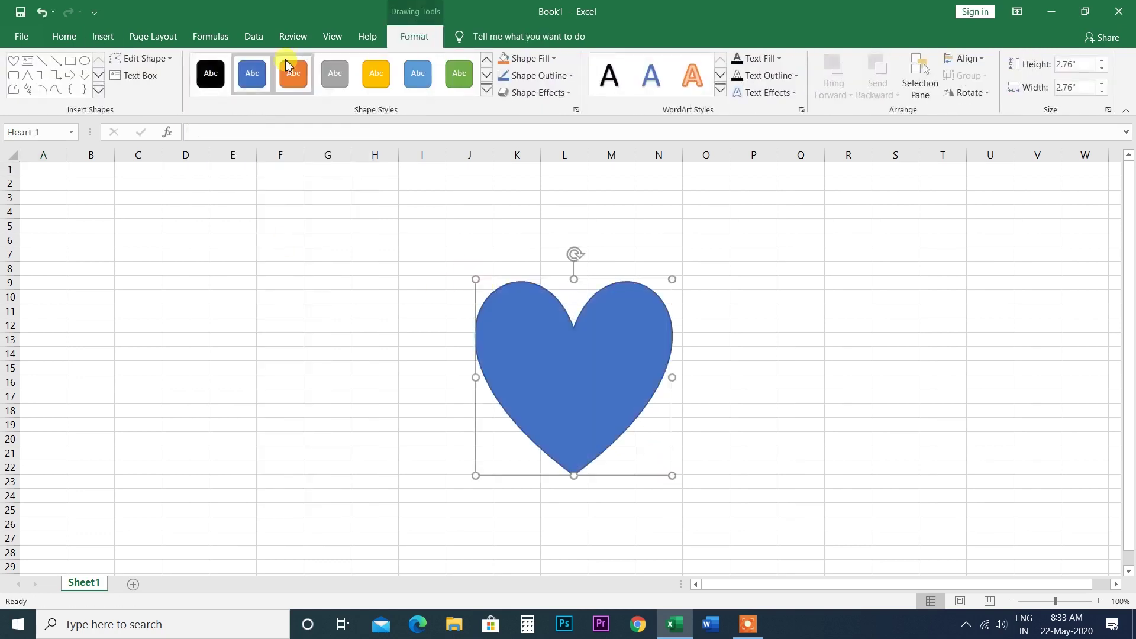
pyautogui.click(104, 36)
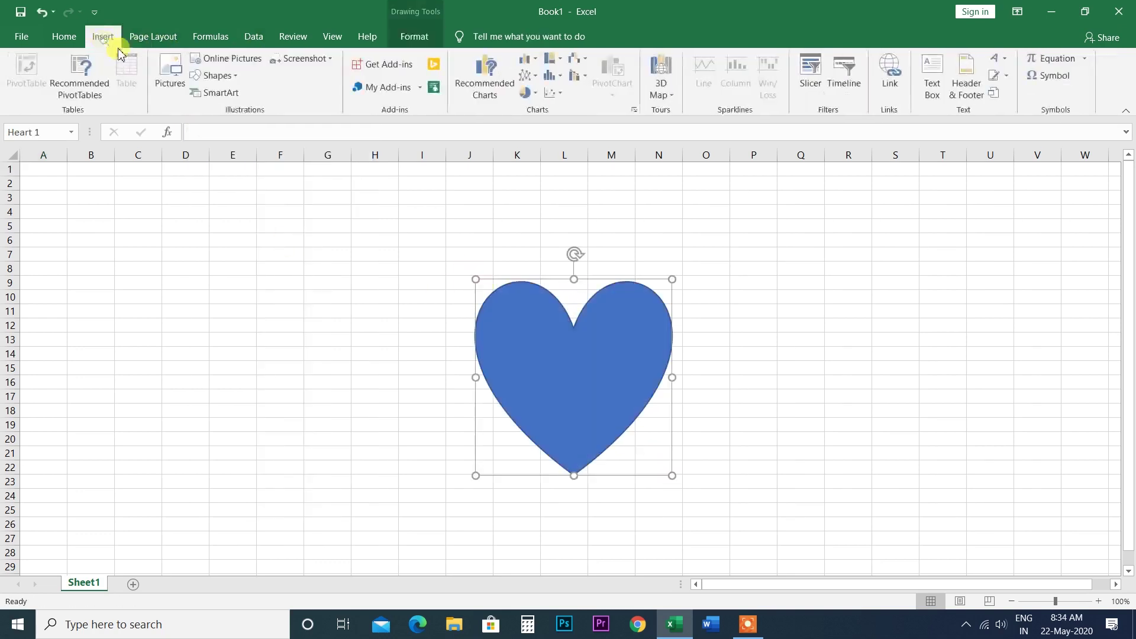
pyautogui.click(235, 75)
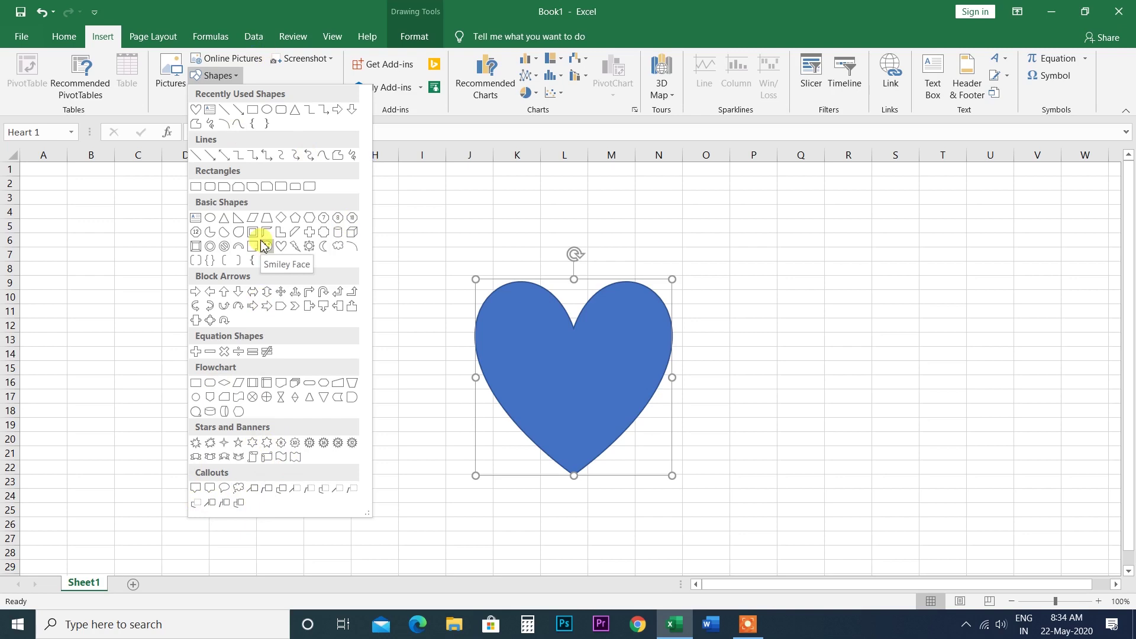
pyautogui.click(528, 344)
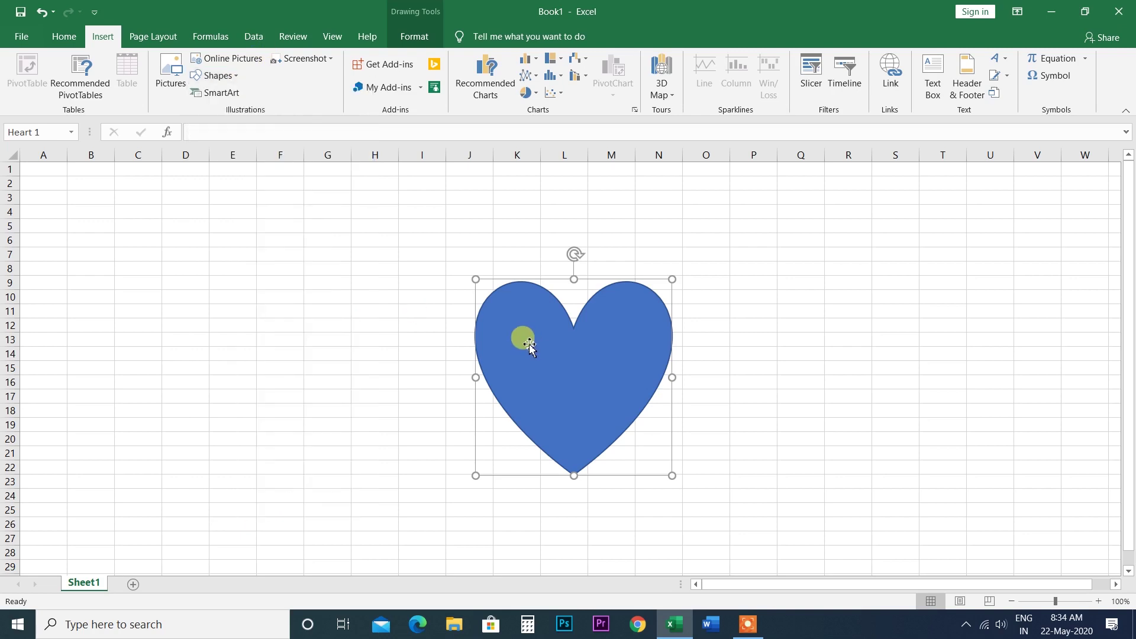
pyautogui.press('Delete')
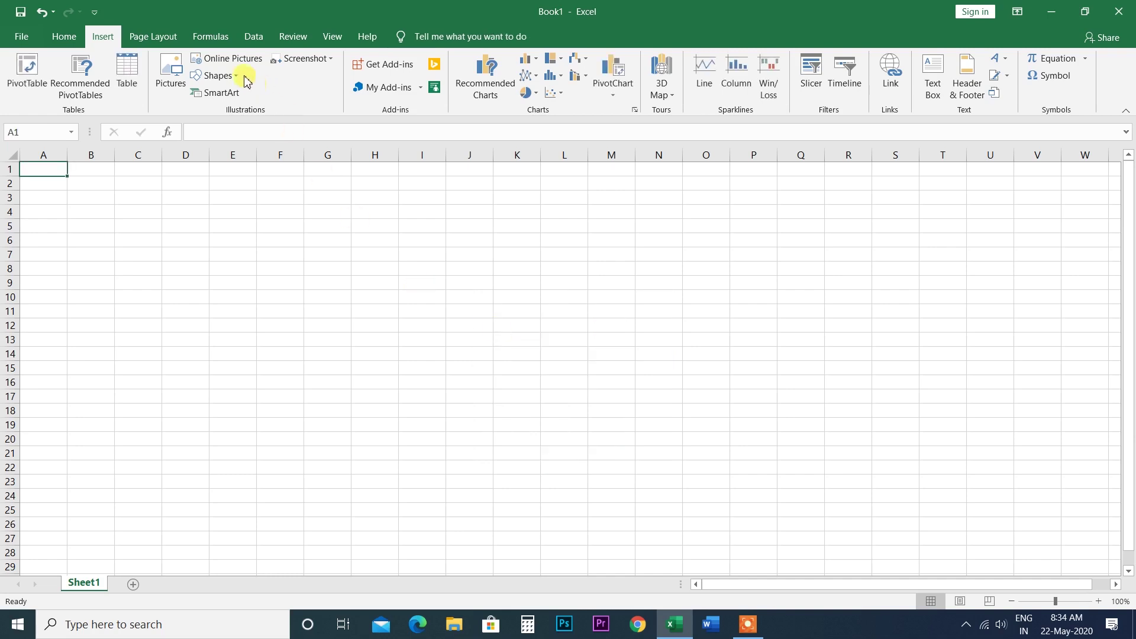
pyautogui.click(237, 77)
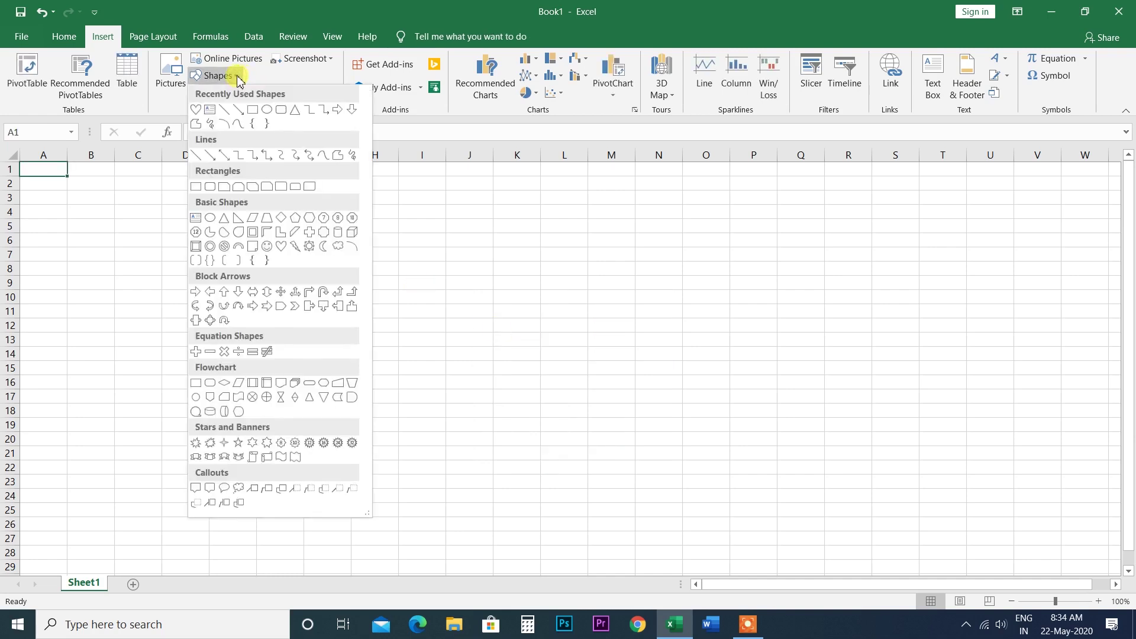
pyautogui.click(281, 246)
pyautogui.moveTo(388, 245); pyautogui.dragTo(513, 401)
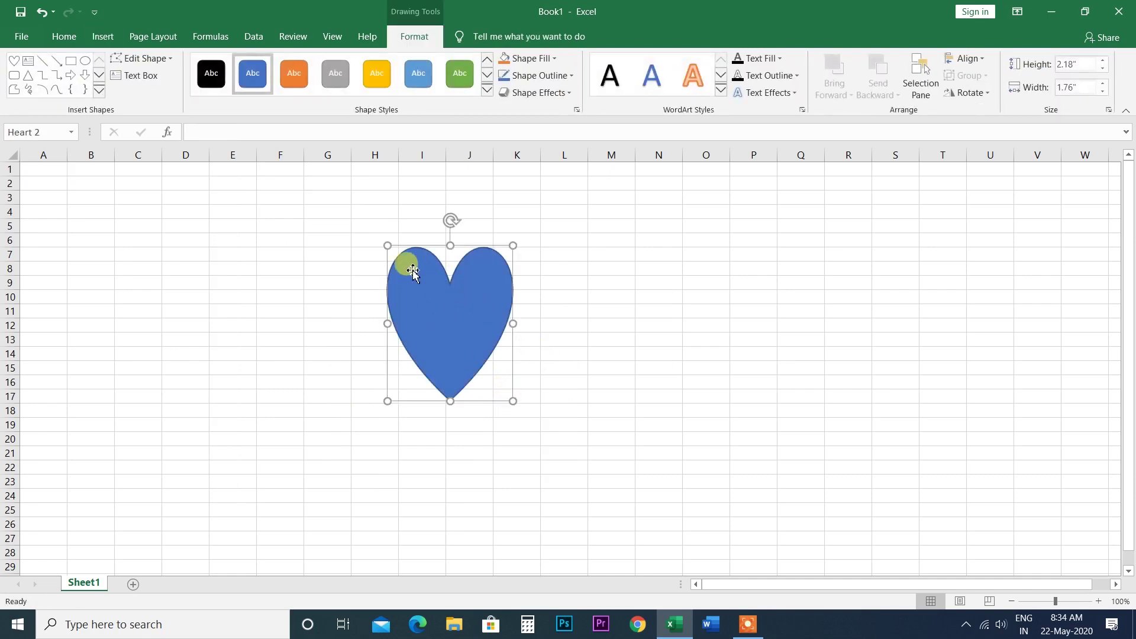
pyautogui.hotkey('ctrl', 'z')
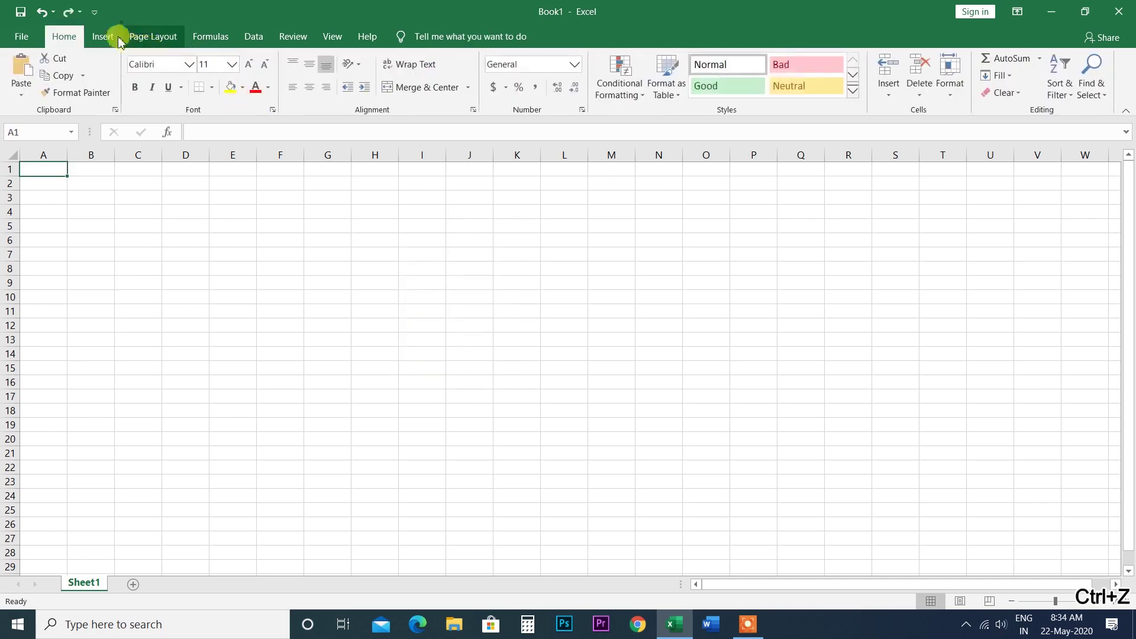
# Step: Draw a 3.2-inch heart spanning columns I to M, rows 7 to 23
pyautogui.click(103, 36)
pyautogui.click(218, 75)
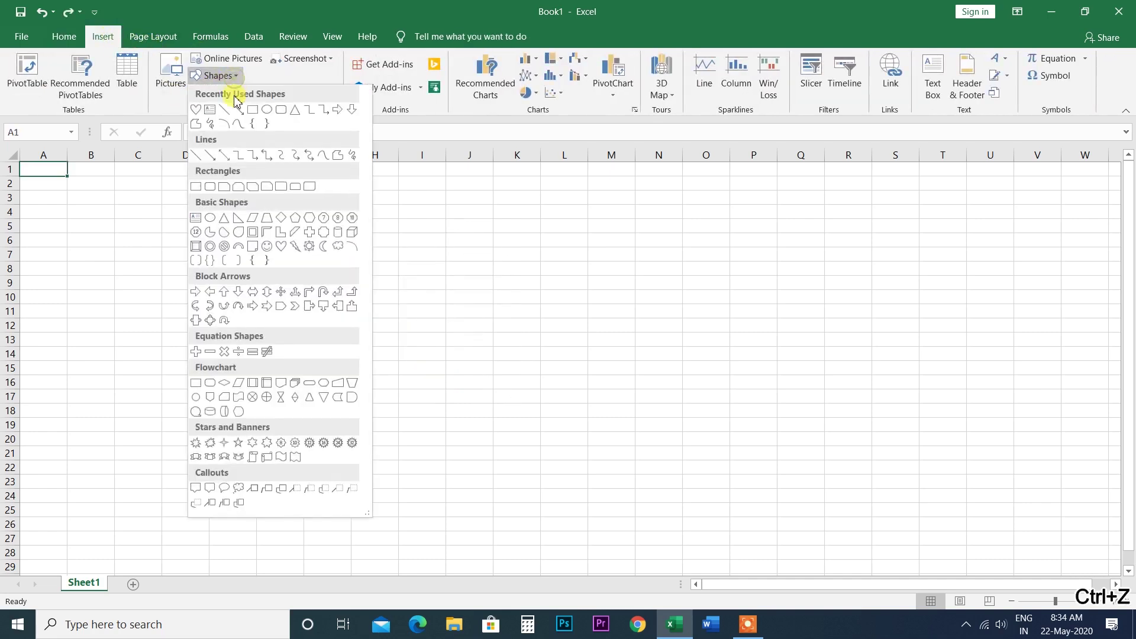
pyautogui.click(281, 246)
pyautogui.moveTo(402, 258); pyautogui.dragTo(631, 485)
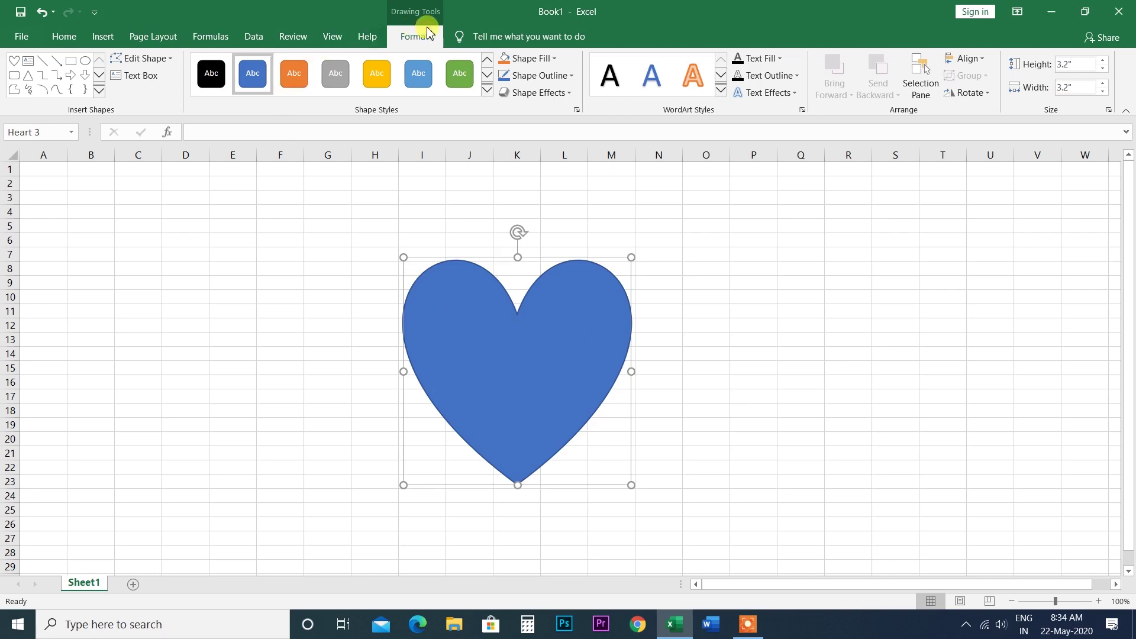
pyautogui.click(810, 350)
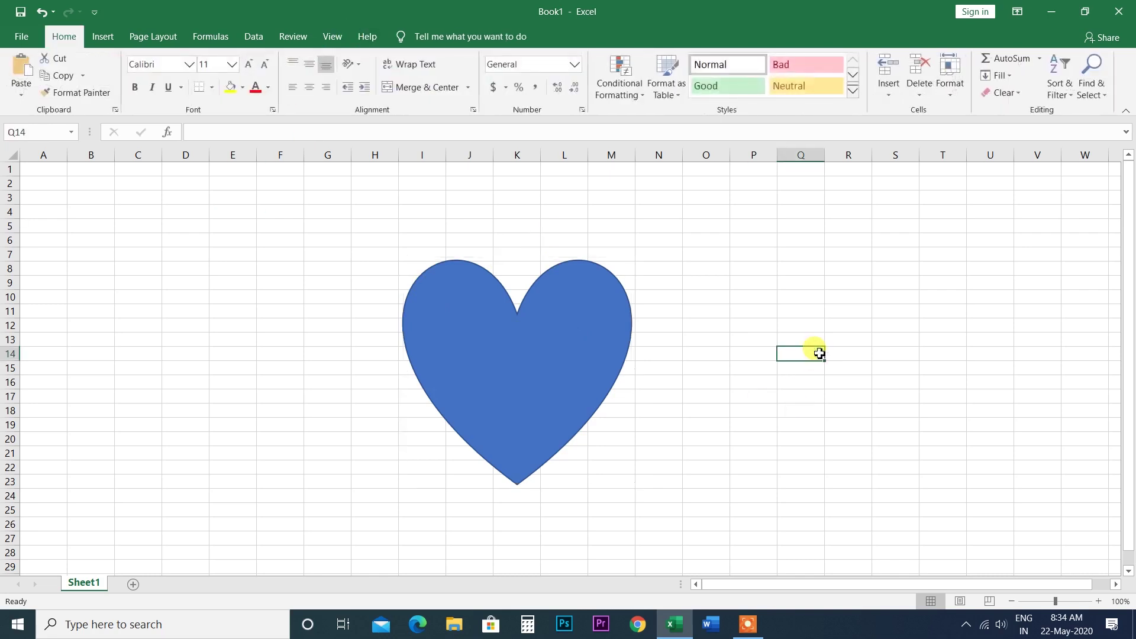
# Step: Add a 2.31" by 3.93" horizontal scroll banner left of the heart, across columns A to G
pyautogui.click(526, 342)
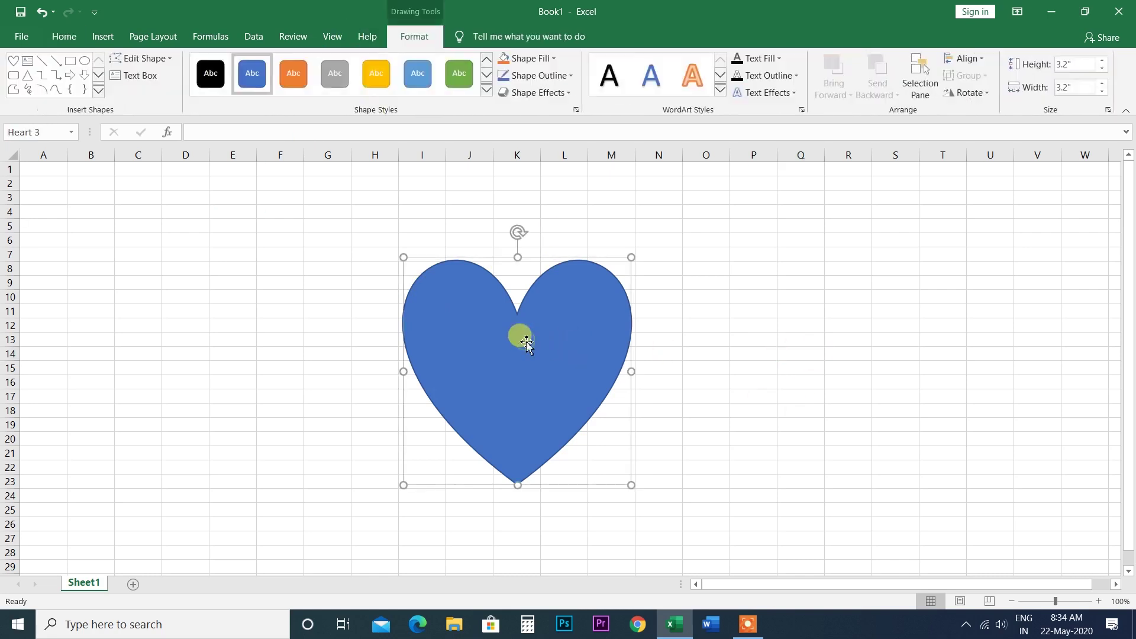
pyautogui.click(363, 78)
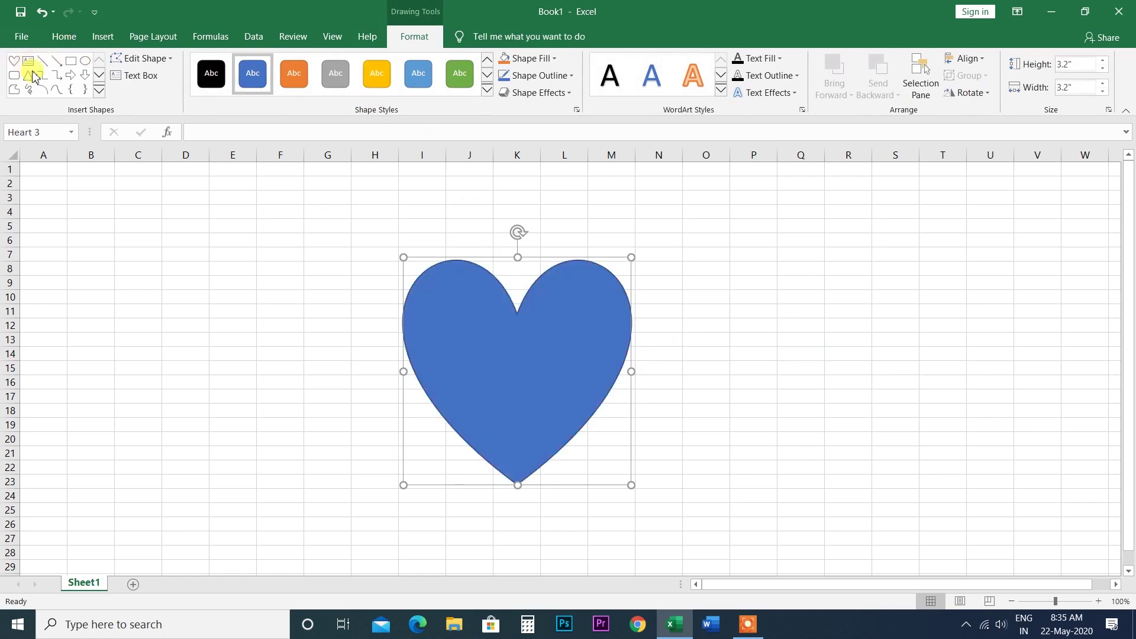
pyautogui.click(98, 91)
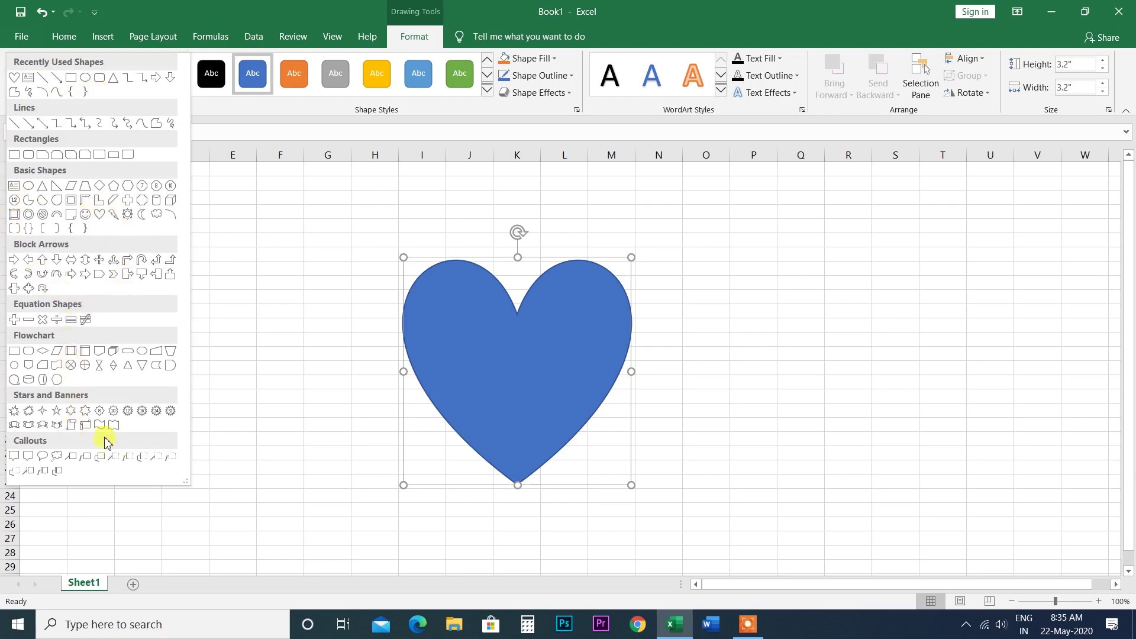
pyautogui.click(83, 427)
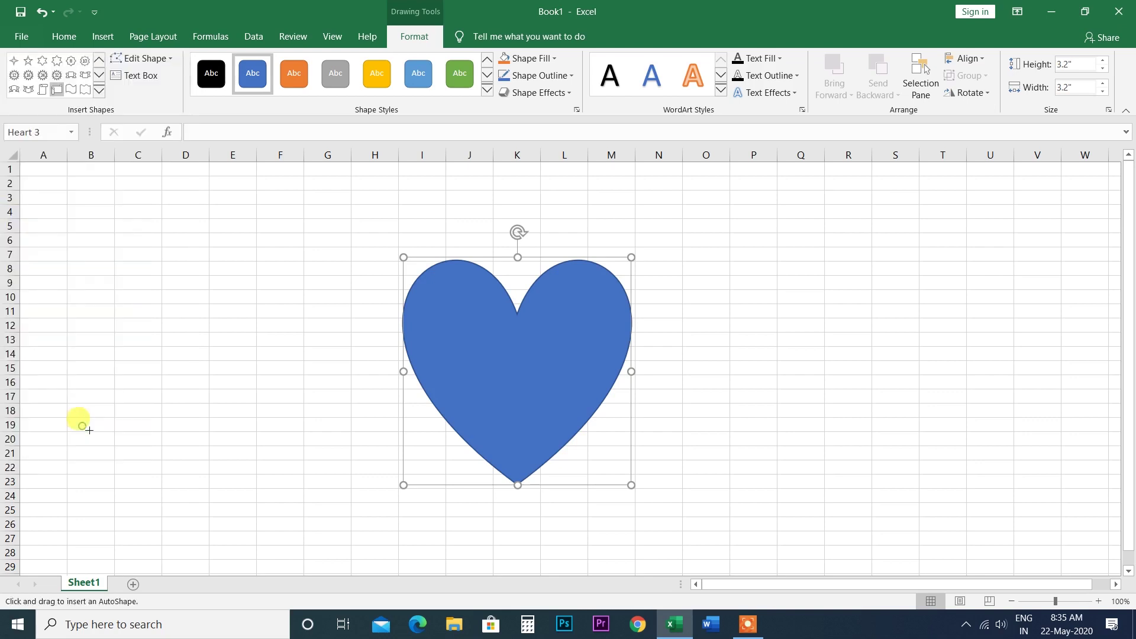
pyautogui.moveTo(55, 299); pyautogui.dragTo(333, 464)
pyautogui.click(477, 378)
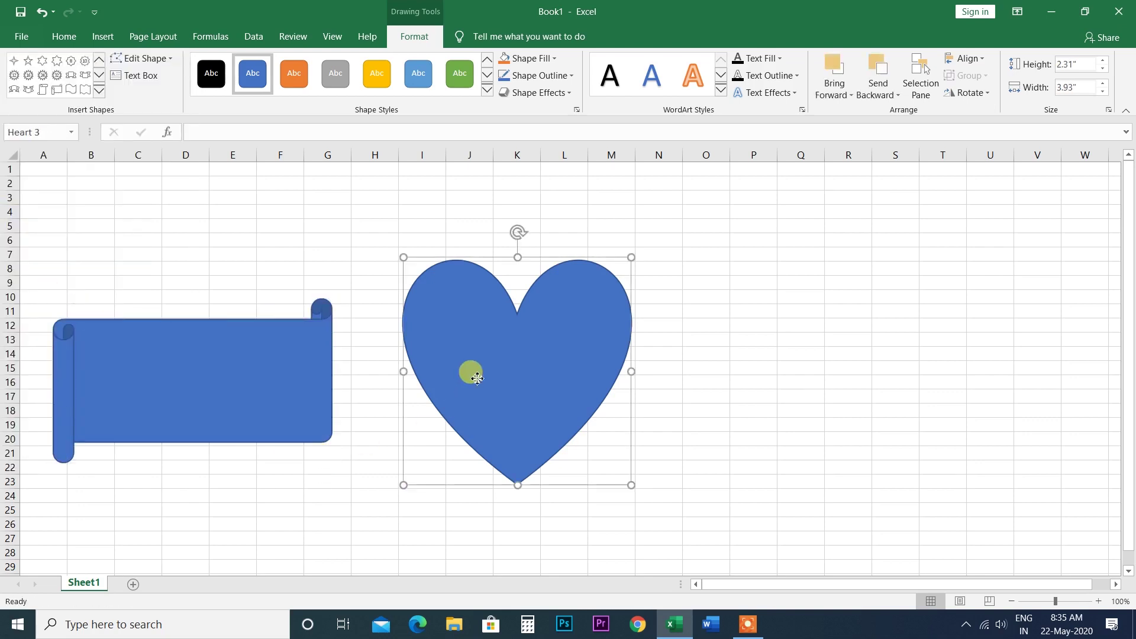
# Step: Draw a large five-point star to the right of the heart
pyautogui.click(100, 91)
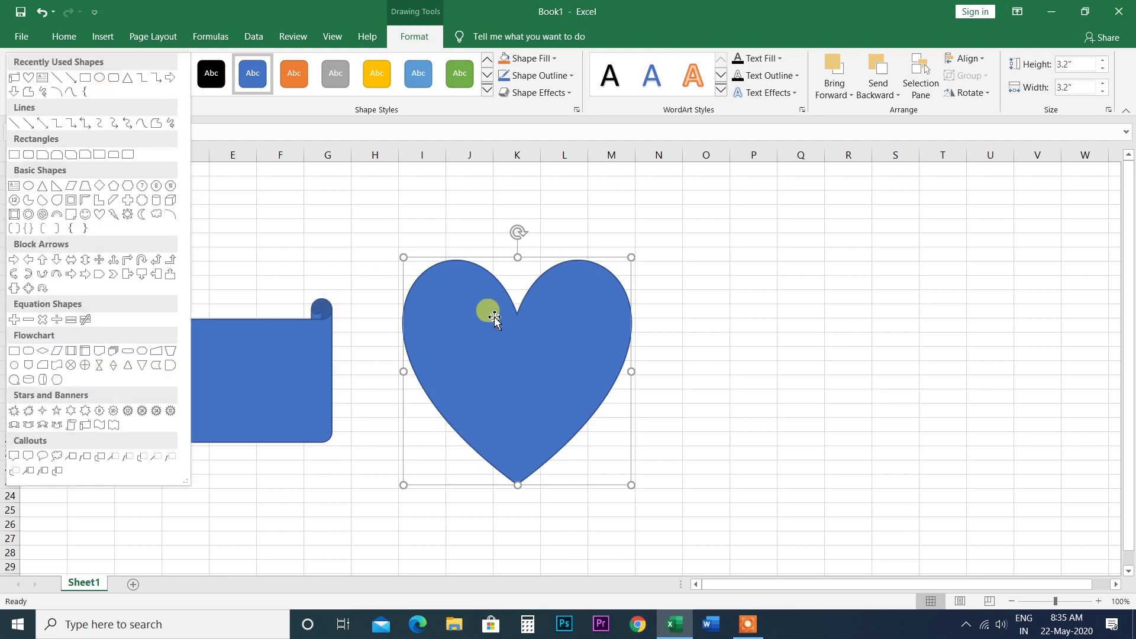
pyautogui.click(489, 311)
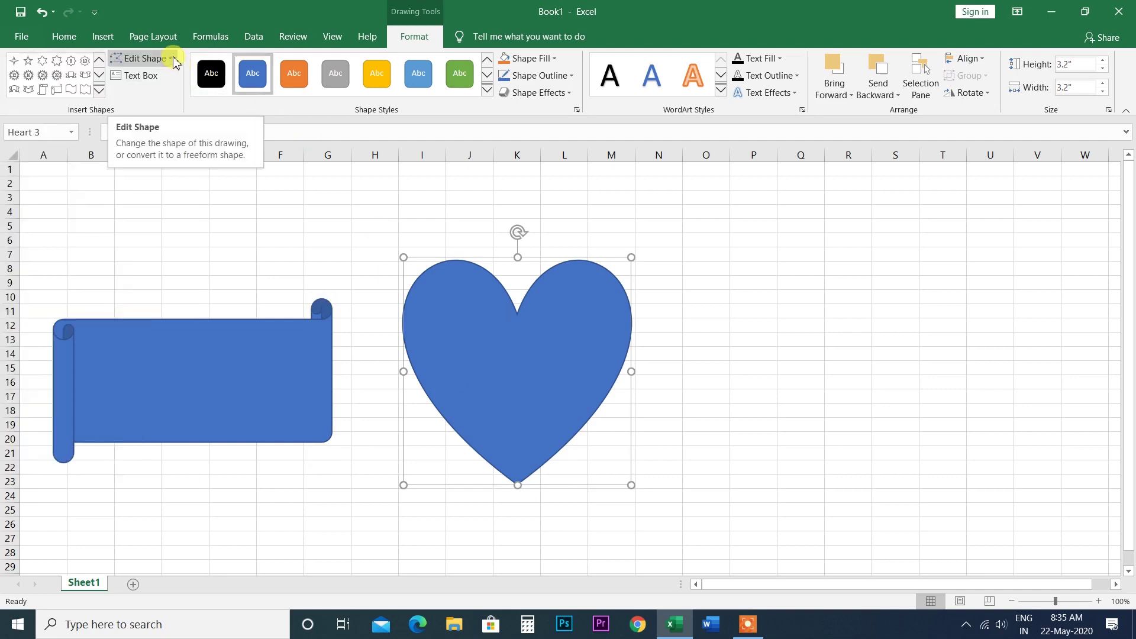
pyautogui.click(99, 90)
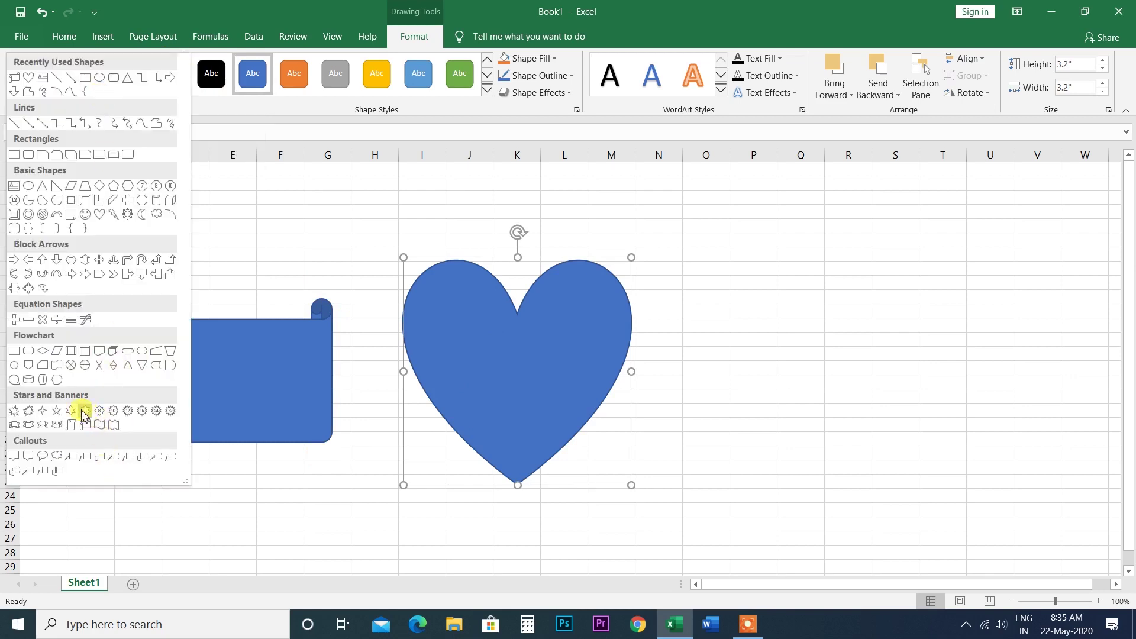
pyautogui.click(53, 413)
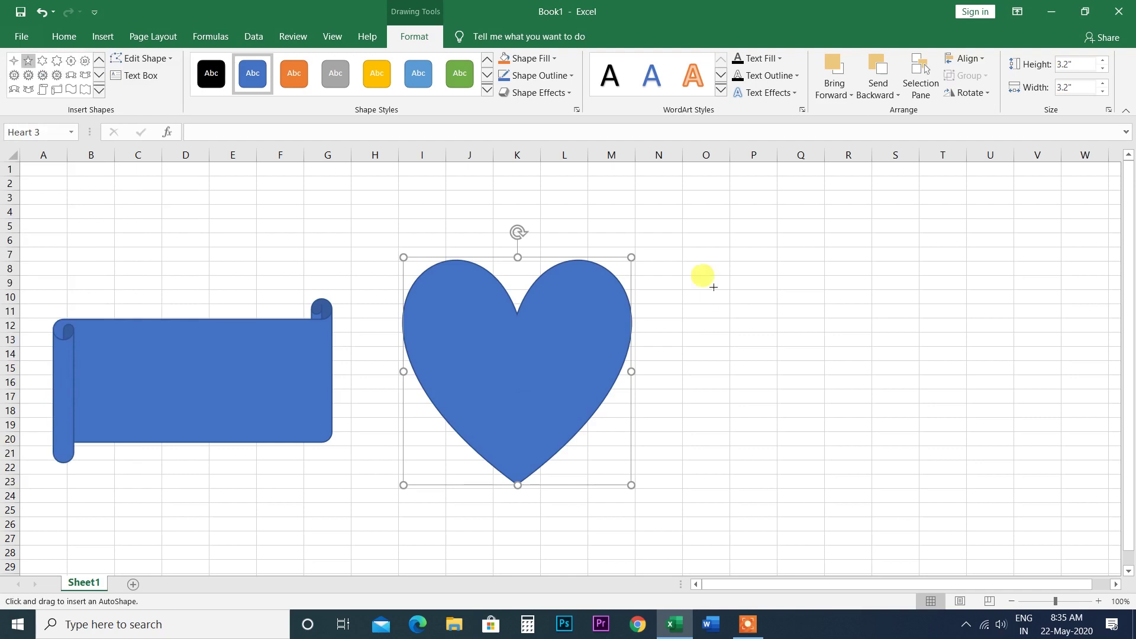
pyautogui.moveTo(759, 257); pyautogui.dragTo(1013, 502)
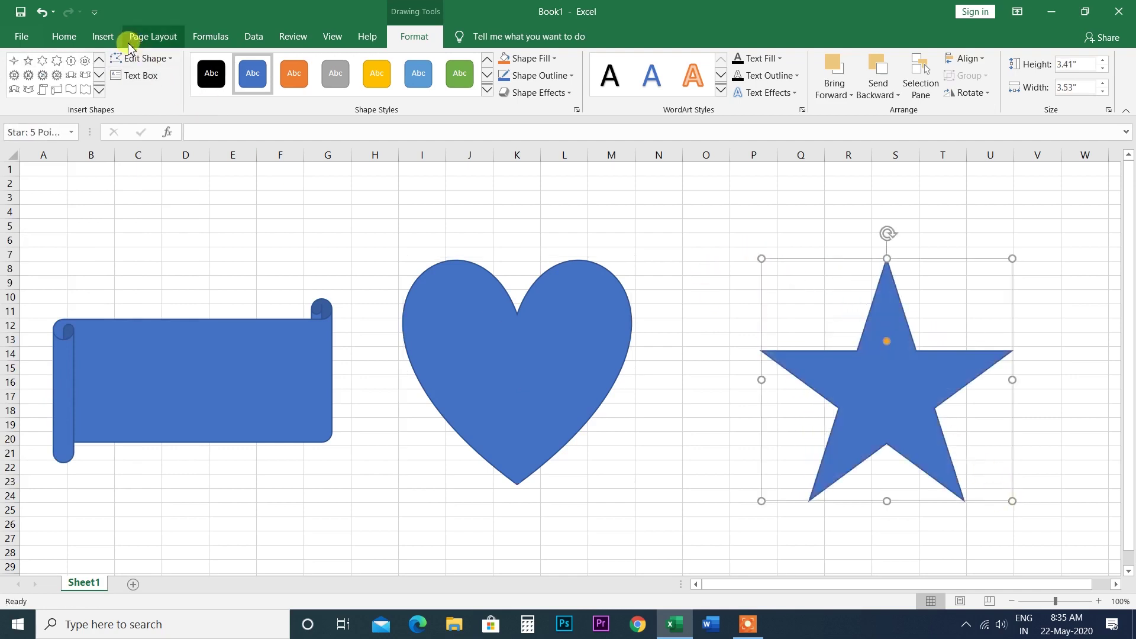
# Step: Change the scroll banner into a 16-point starburst
pyautogui.click(170, 58)
pyautogui.moveTo(160, 77)
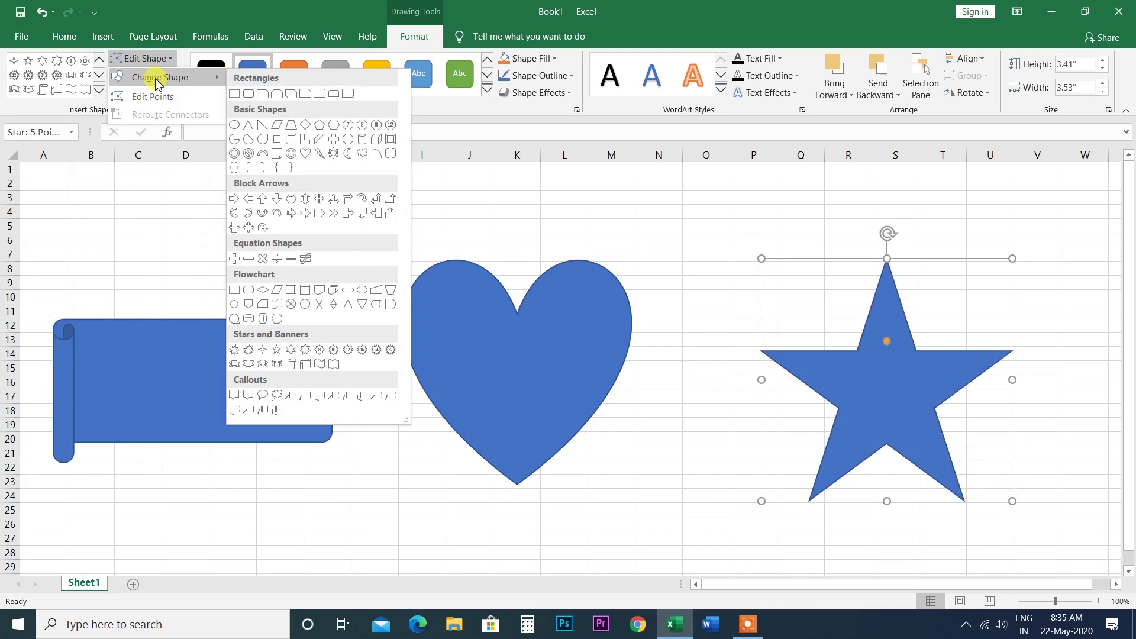
pyautogui.click(535, 335)
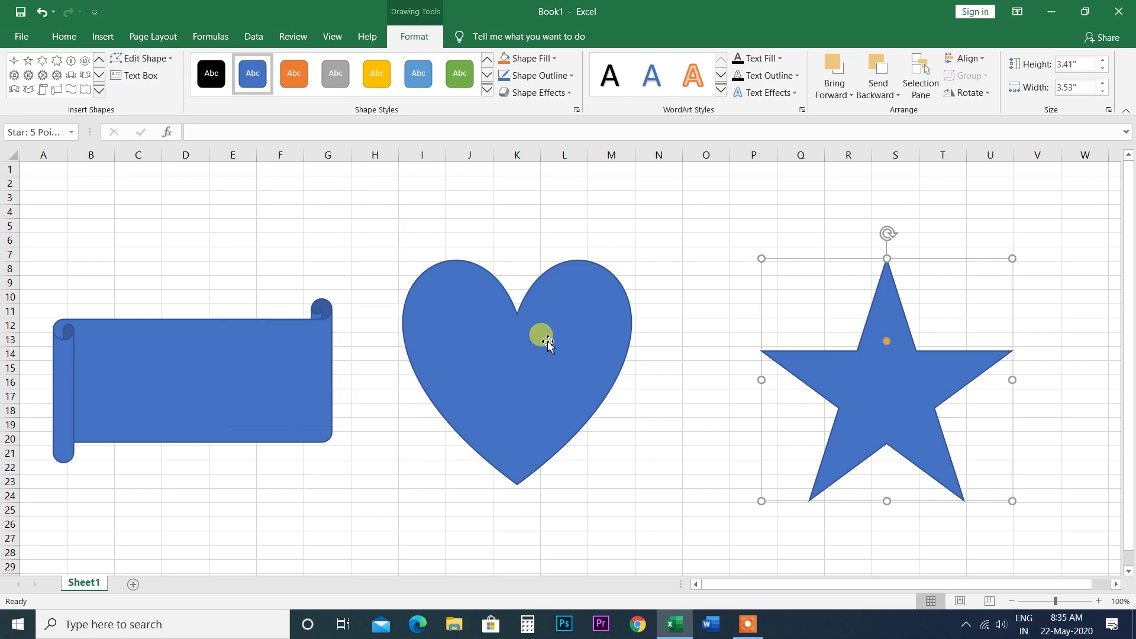
pyautogui.click(527, 335)
pyautogui.click(164, 60)
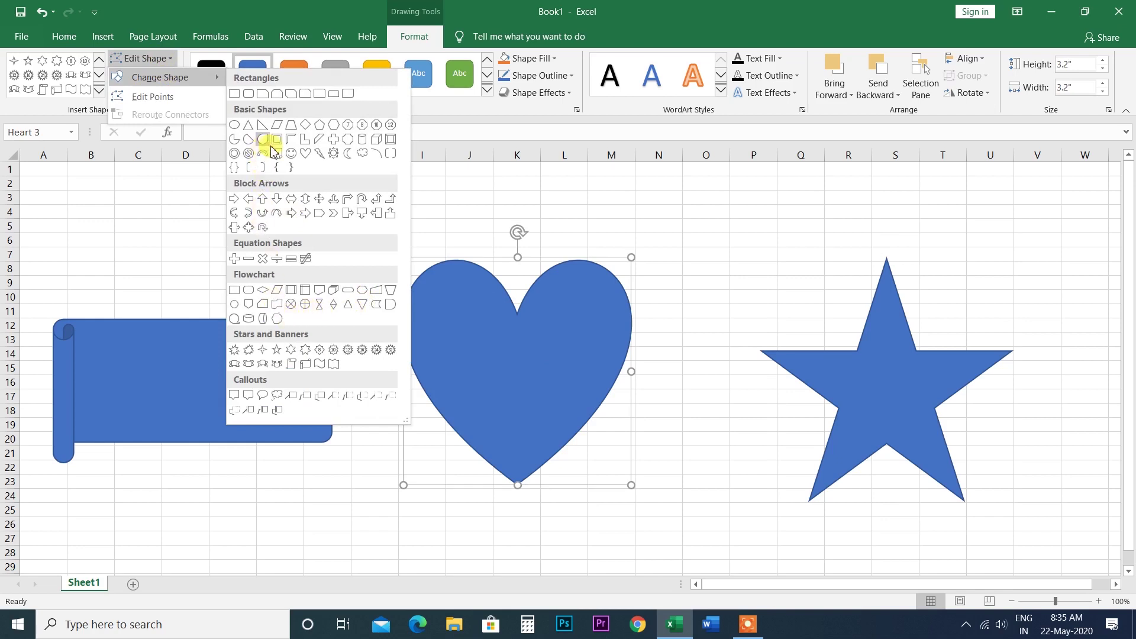
pyautogui.click(193, 377)
pyautogui.click(185, 377)
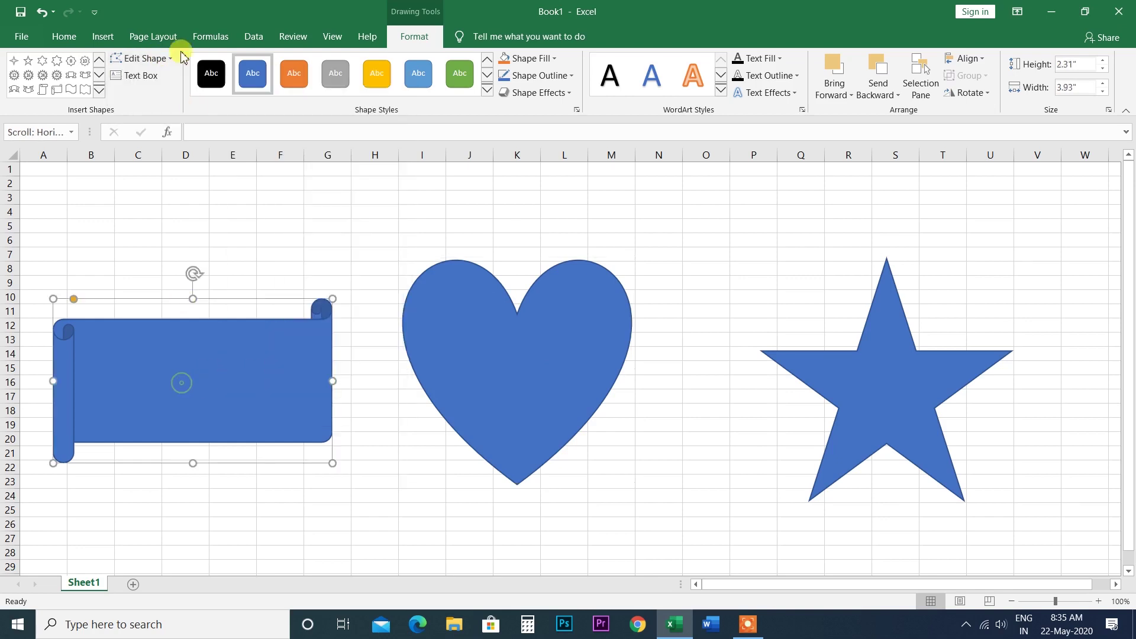
pyautogui.click(170, 59)
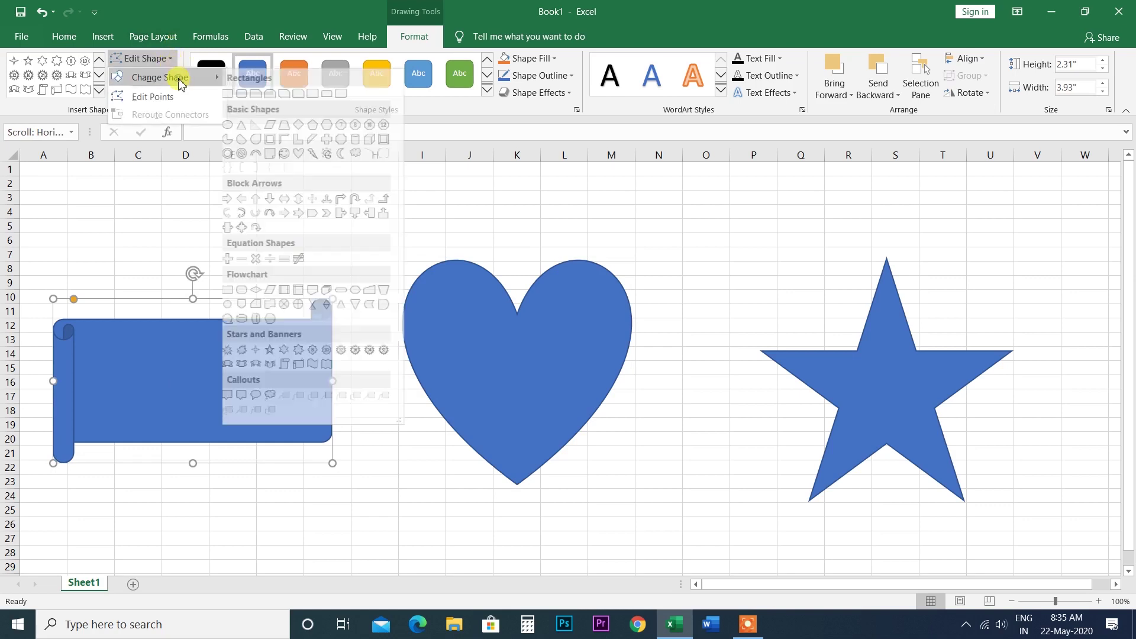
pyautogui.moveTo(161, 77)
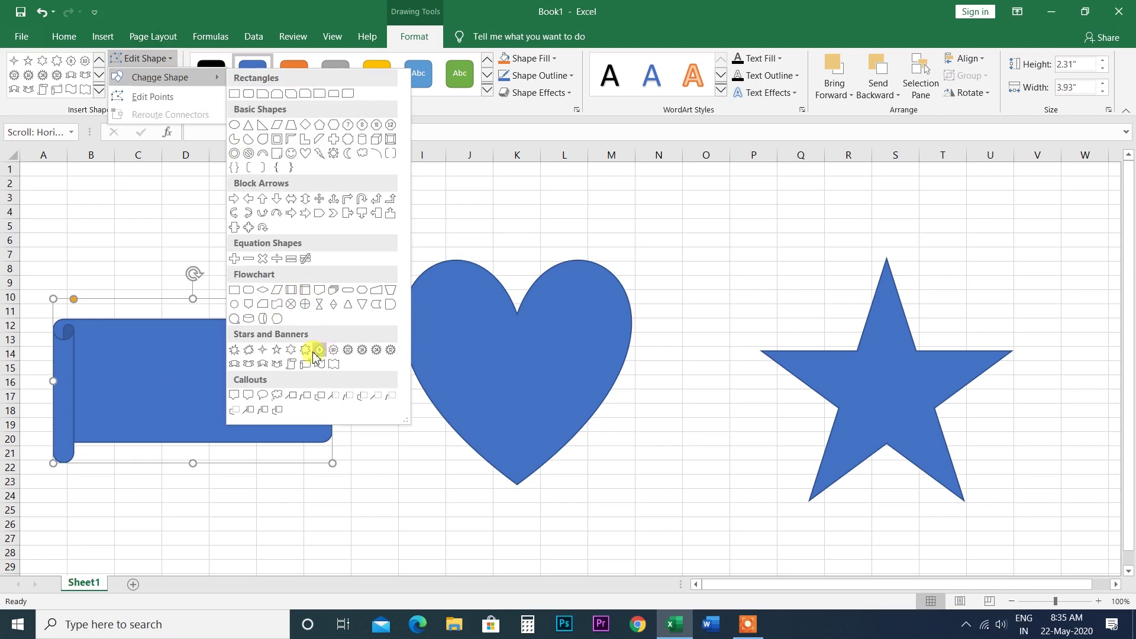
pyautogui.click(363, 349)
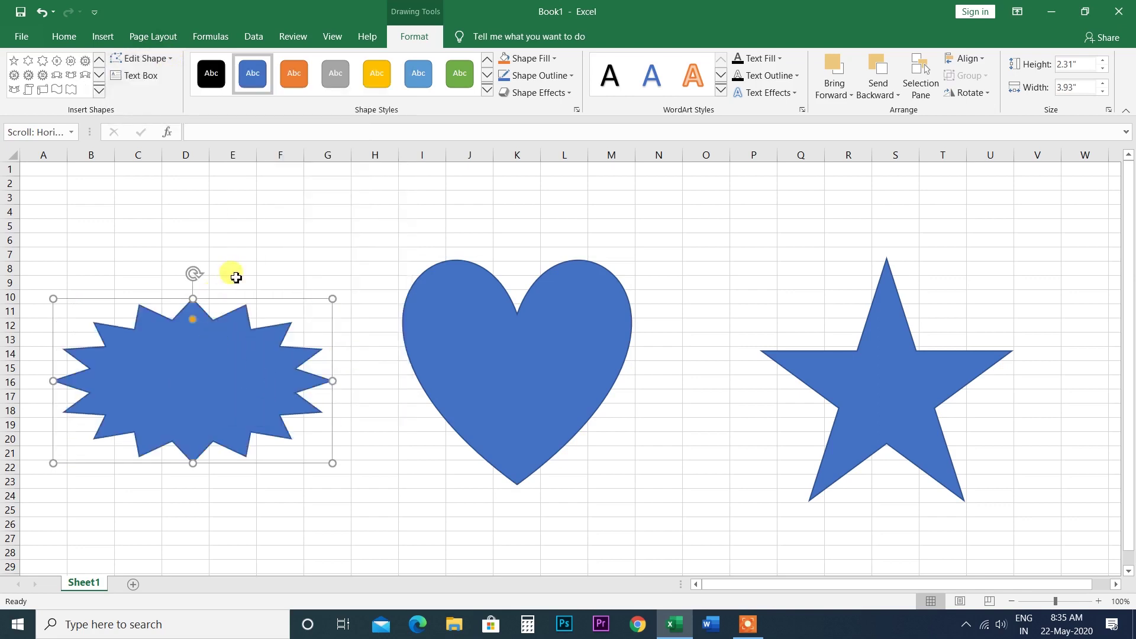
# Step: Replace the heart with a triangle
pyautogui.click(98, 91)
pyautogui.click(540, 362)
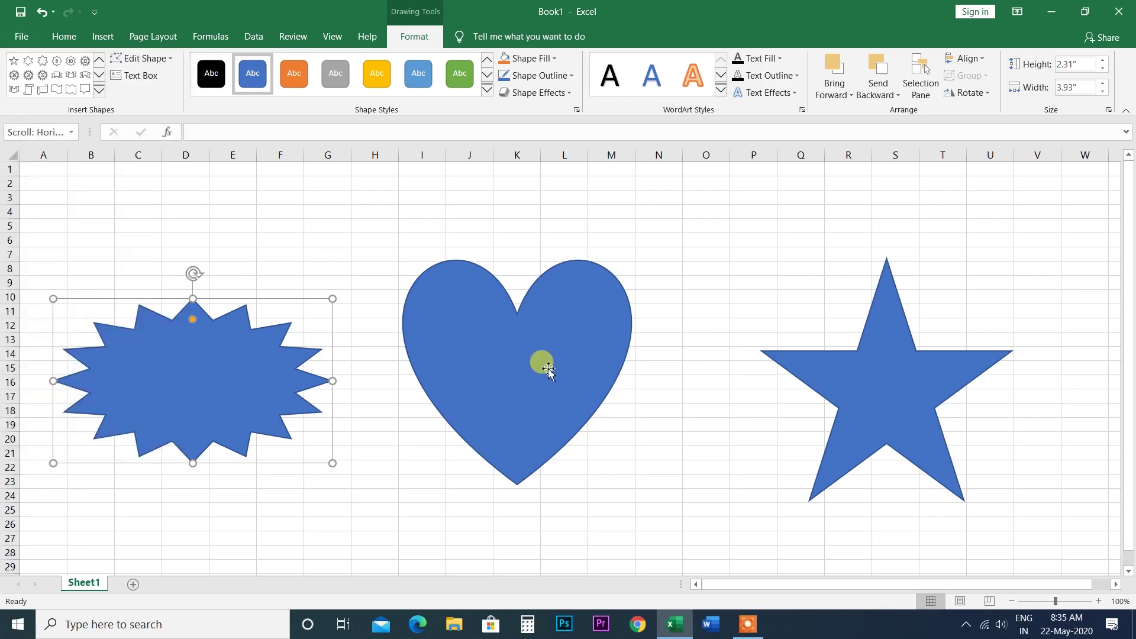
pyautogui.click(507, 375)
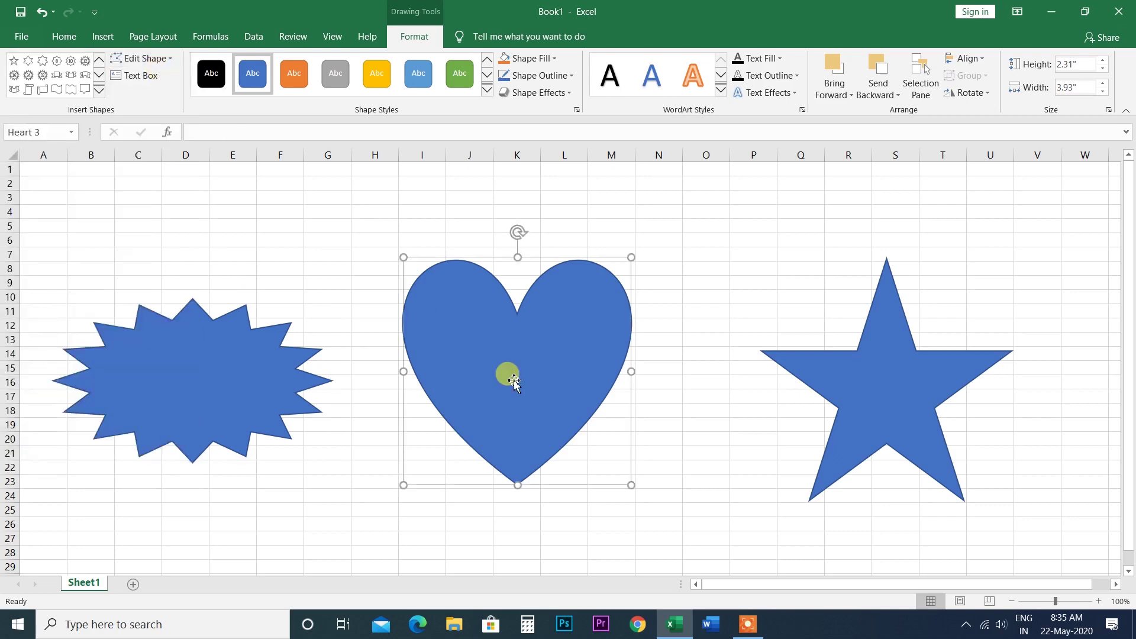
pyautogui.click(166, 58)
pyautogui.moveTo(160, 77)
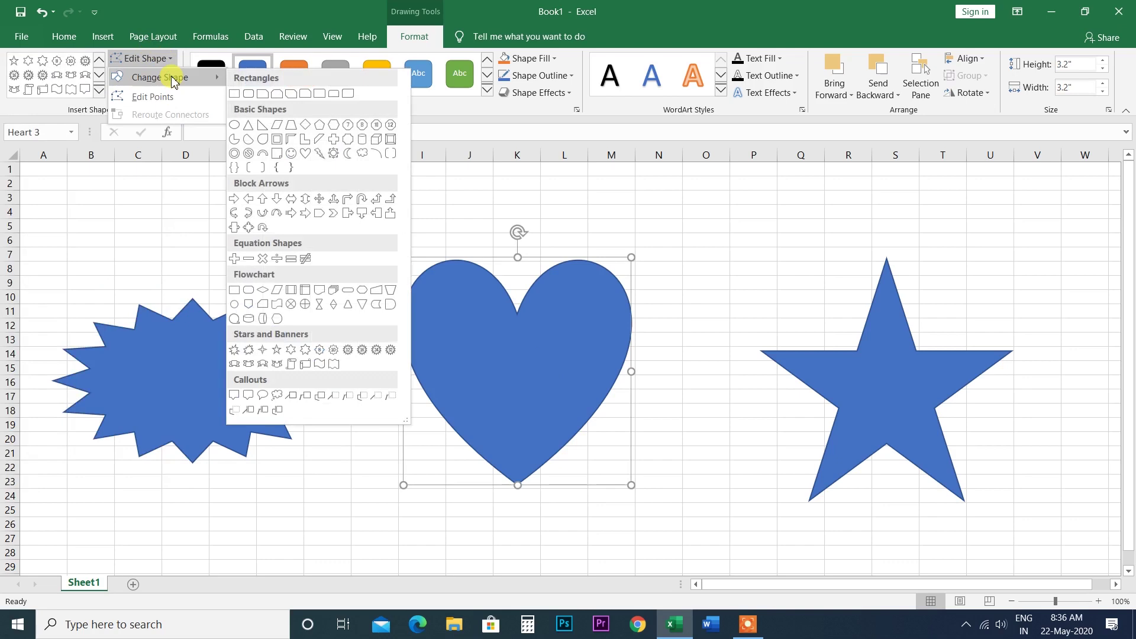
pyautogui.click(349, 305)
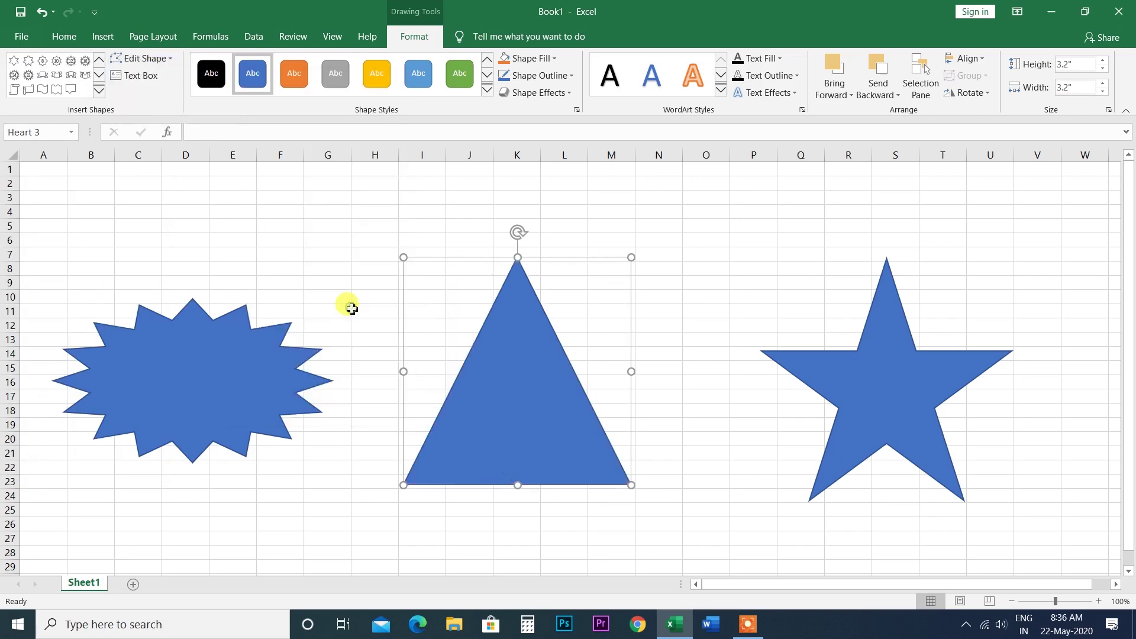
pyautogui.click(170, 59)
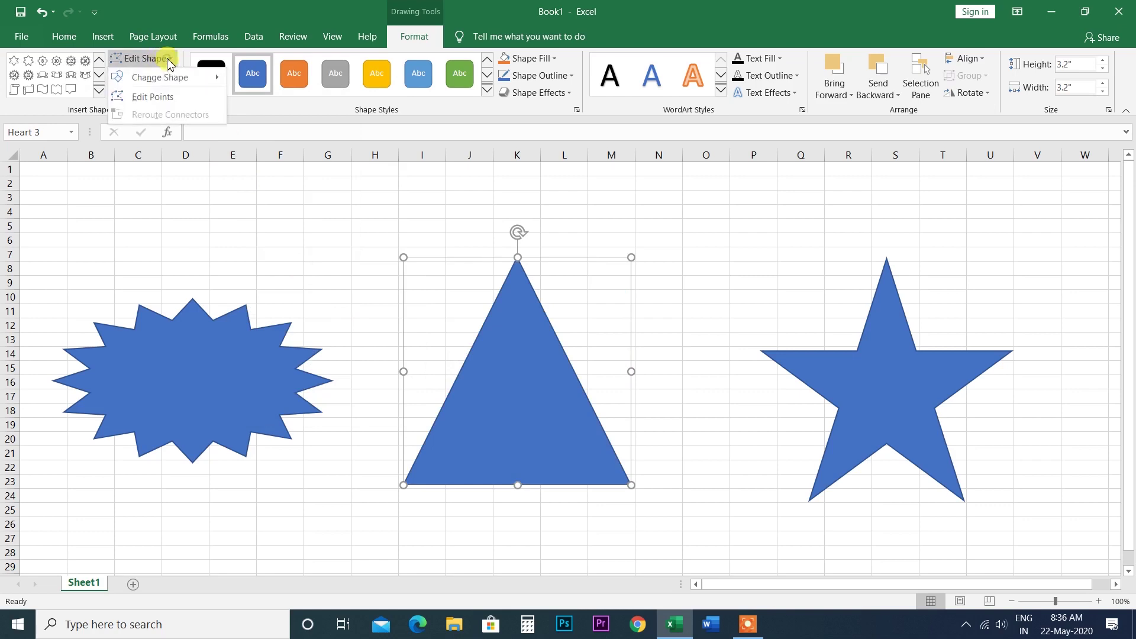
pyautogui.click(152, 97)
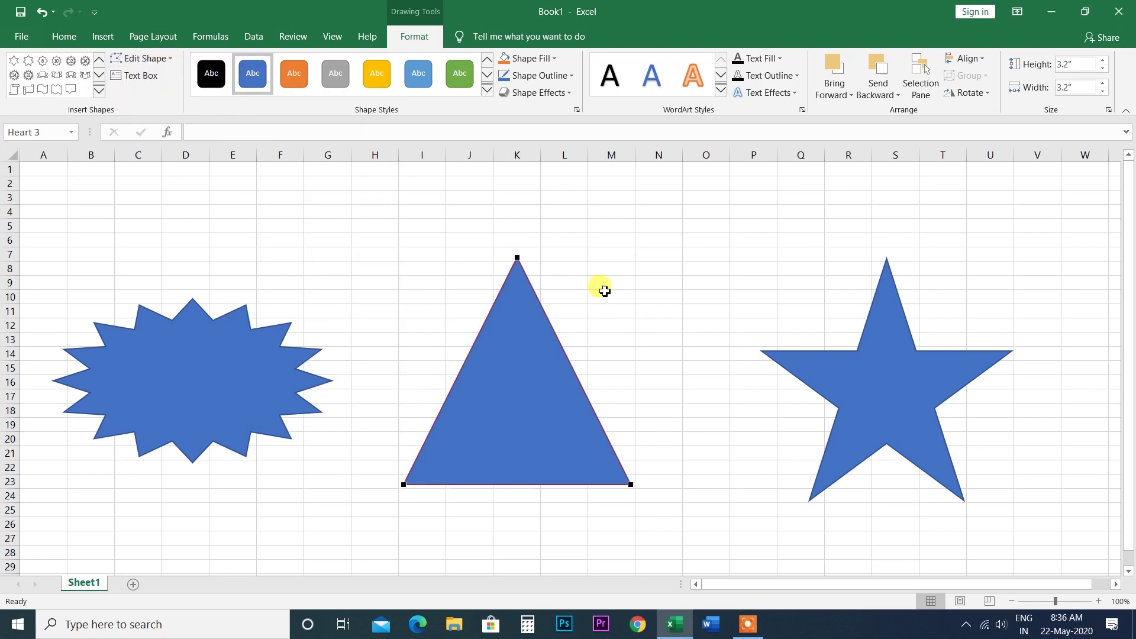
pyautogui.rightClick(519, 260)
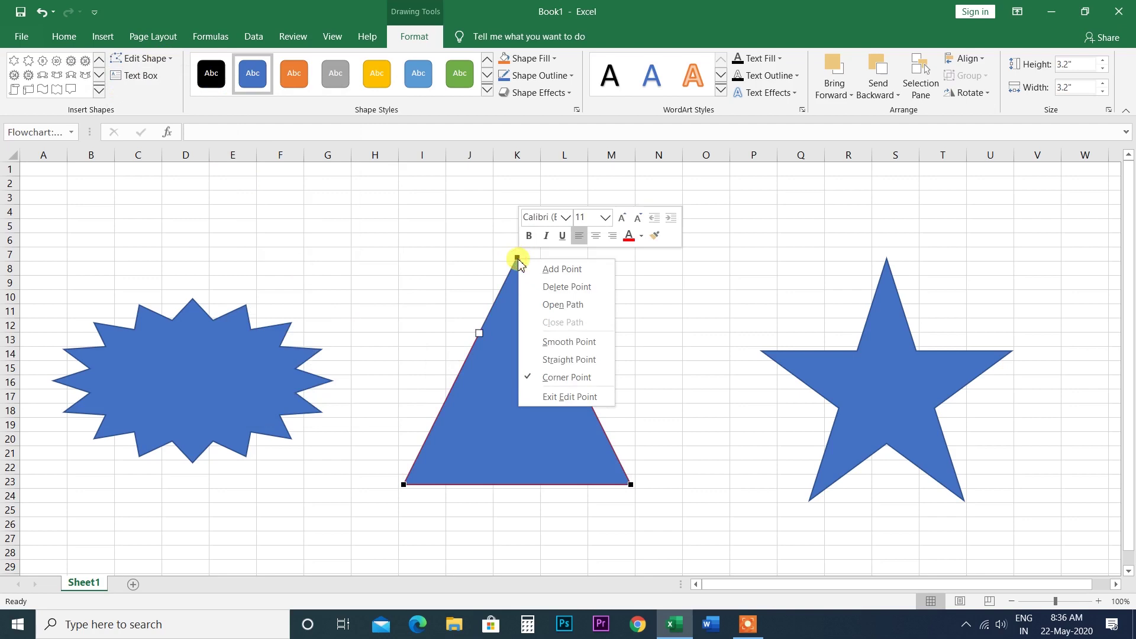
pyautogui.click(540, 285)
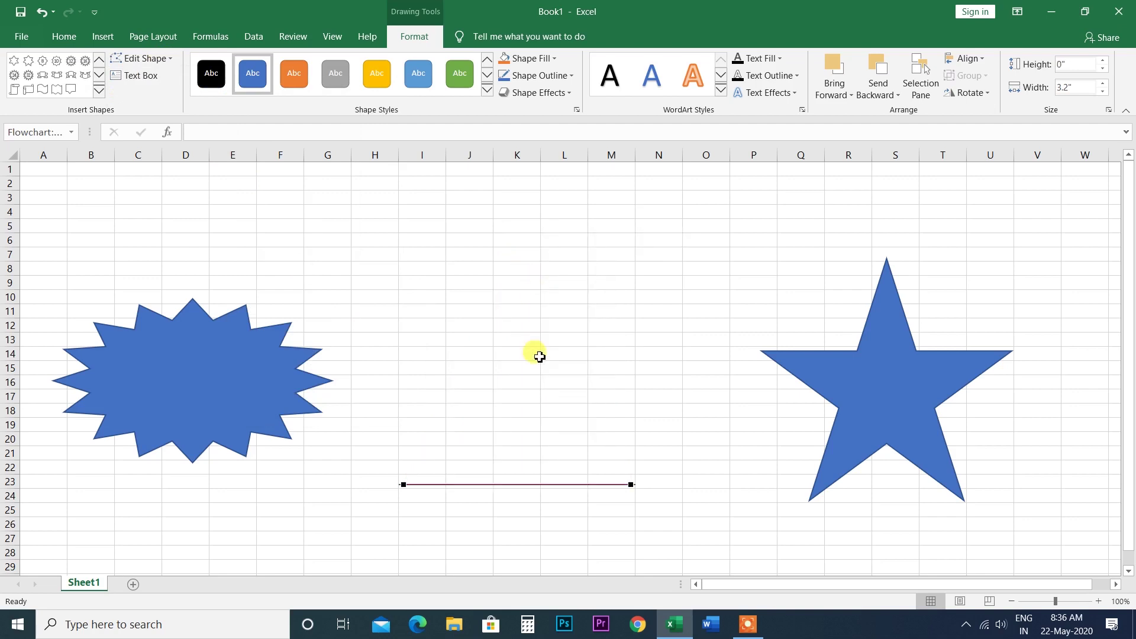
pyautogui.hotkey('ctrl', 'z')
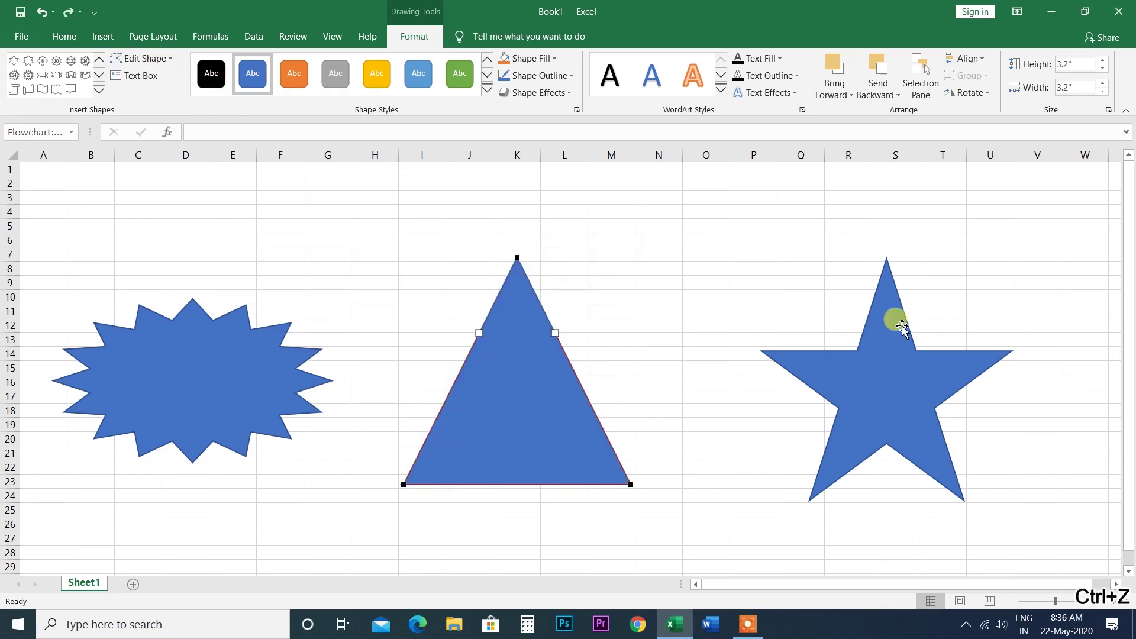
pyautogui.click(885, 299)
# Step: Delete five of the star's vertices in Edit Points, leaving a 2.11" by 3.53" lopsided triangle
pyautogui.click(165, 58)
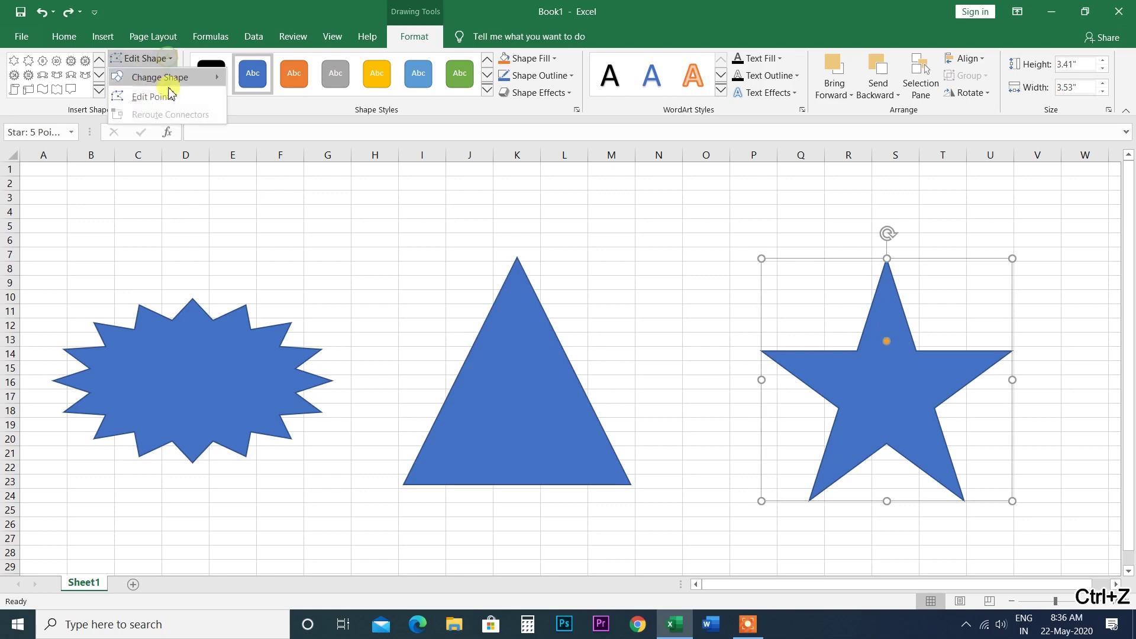
pyautogui.click(166, 98)
pyautogui.rightClick(885, 259)
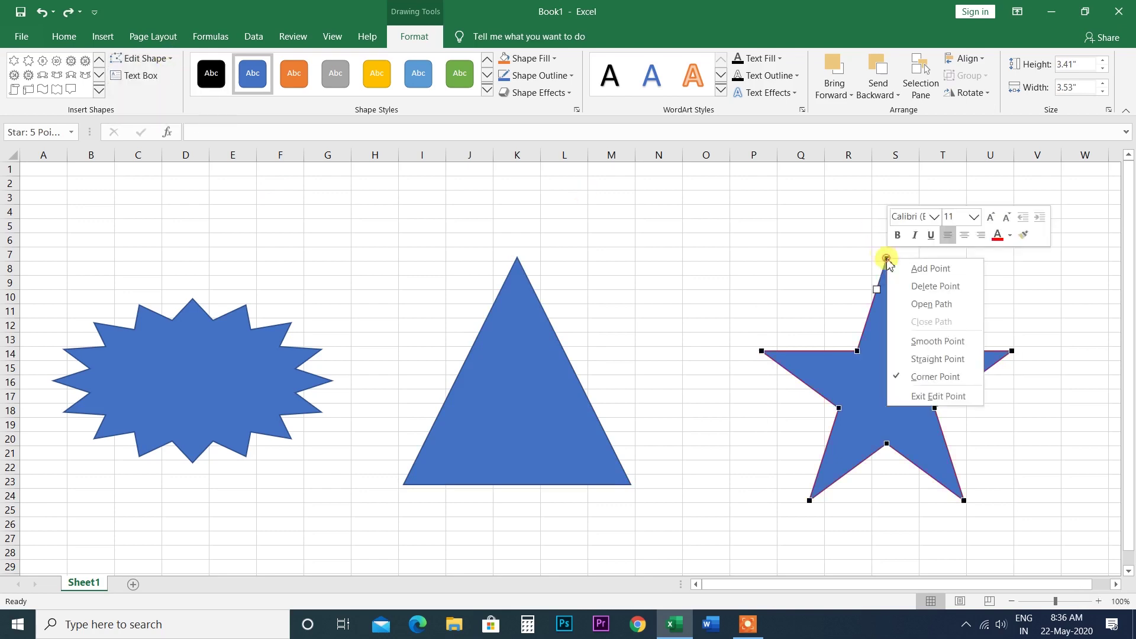
pyautogui.click(902, 283)
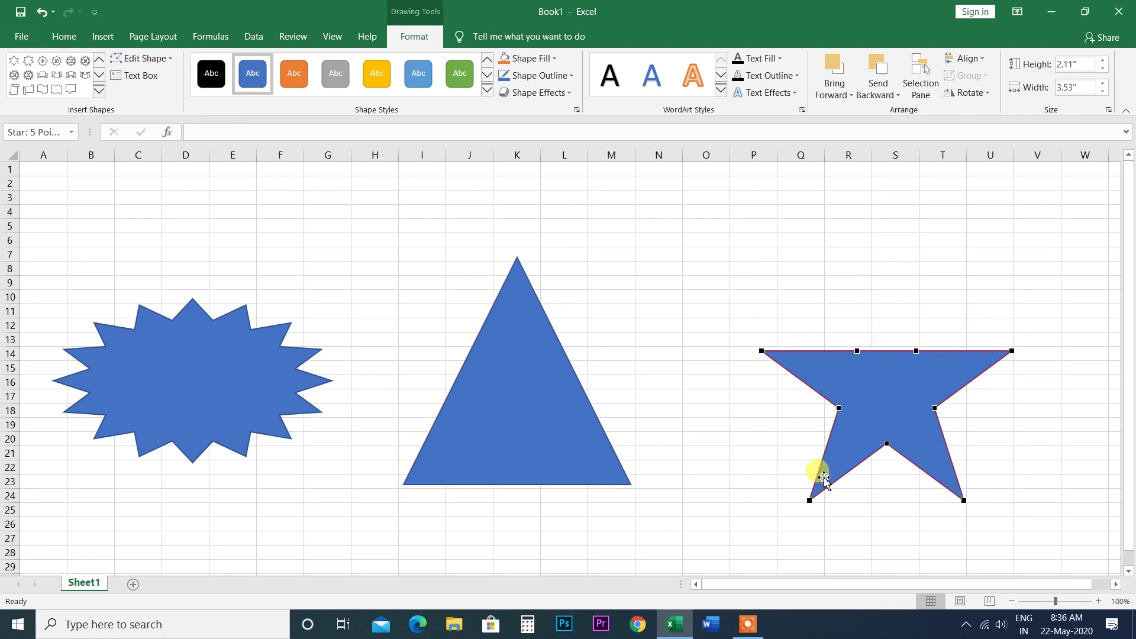
pyautogui.rightClick(888, 445)
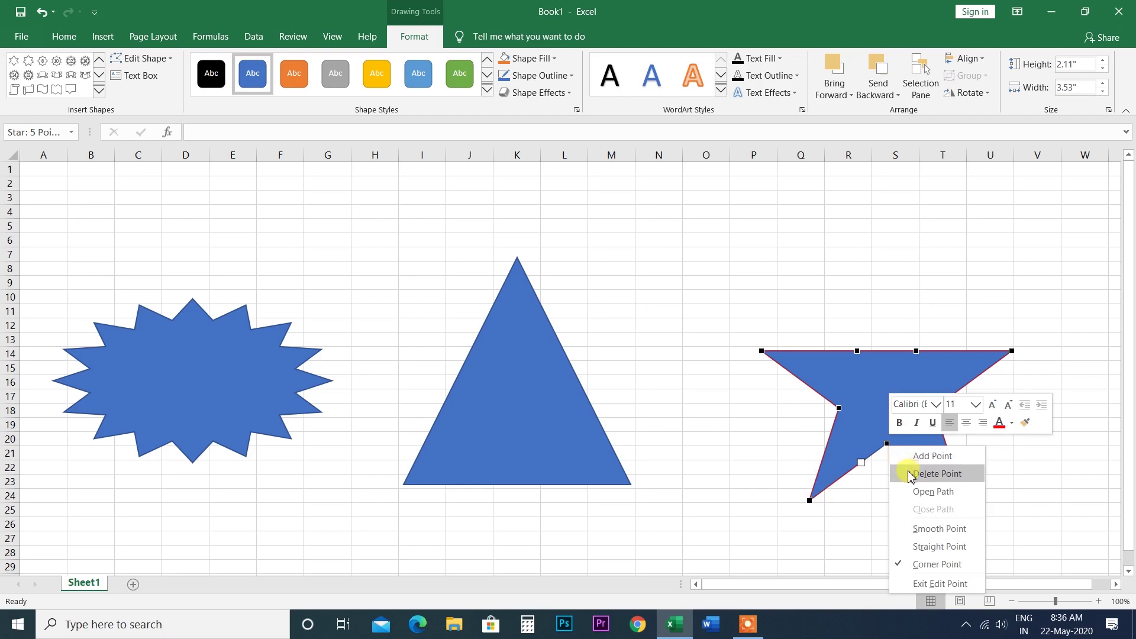
pyautogui.click(938, 474)
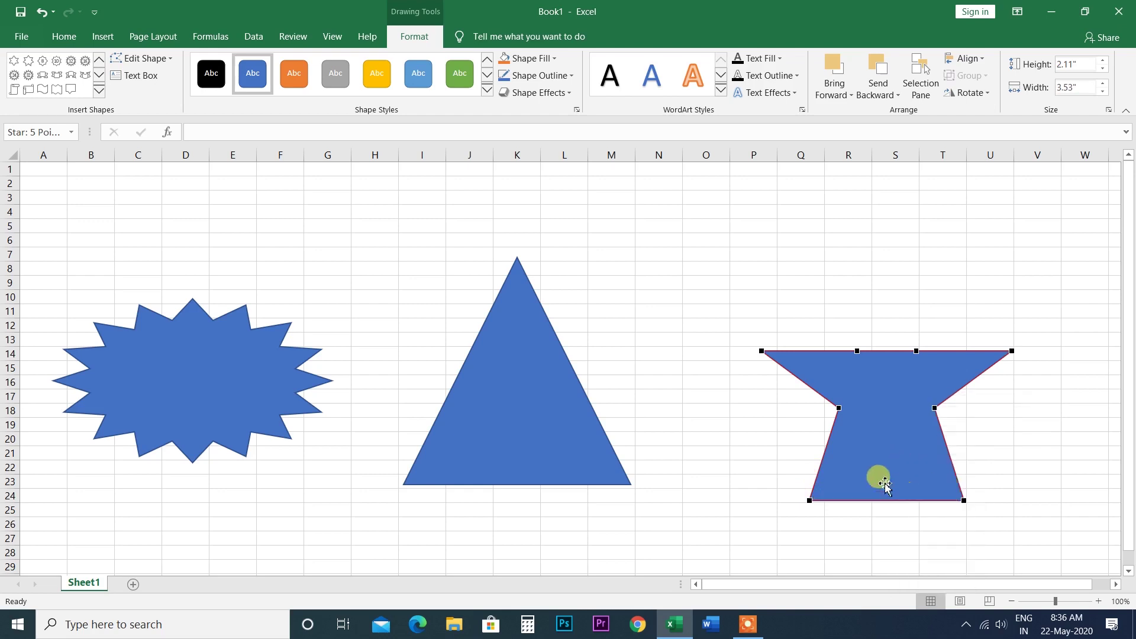
pyautogui.rightClick(841, 410)
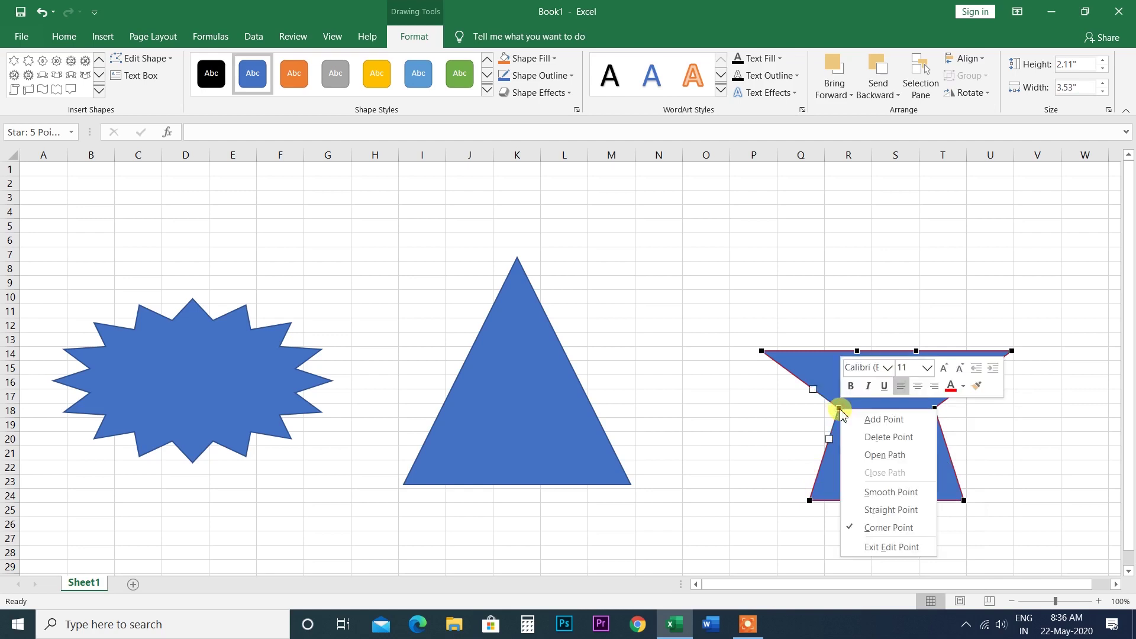
pyautogui.click(867, 435)
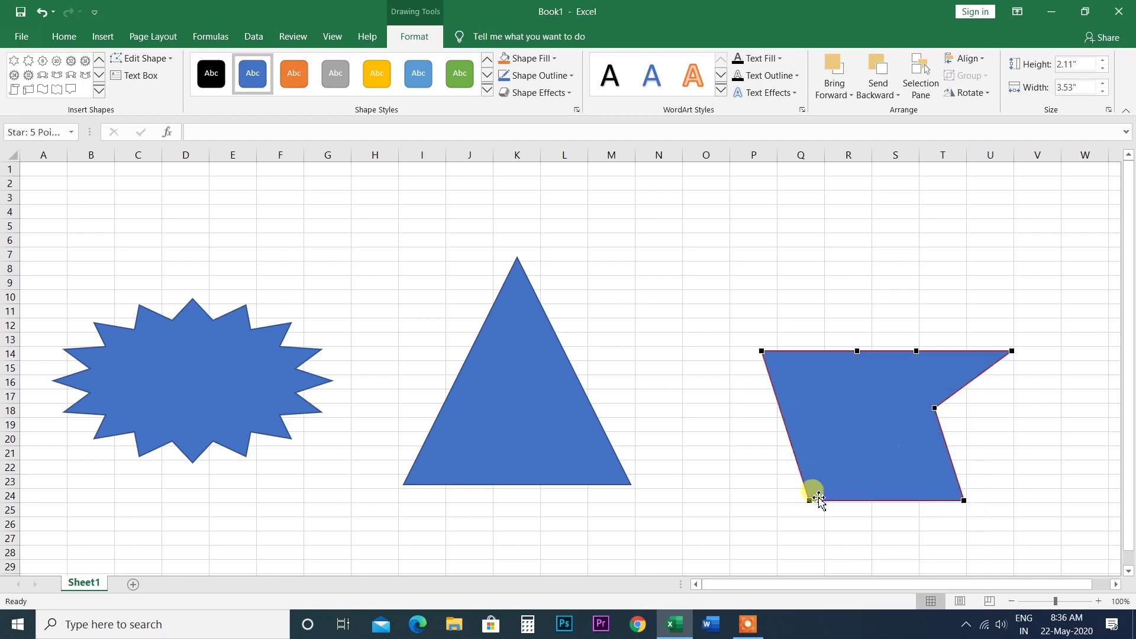
pyautogui.rightClick(812, 502)
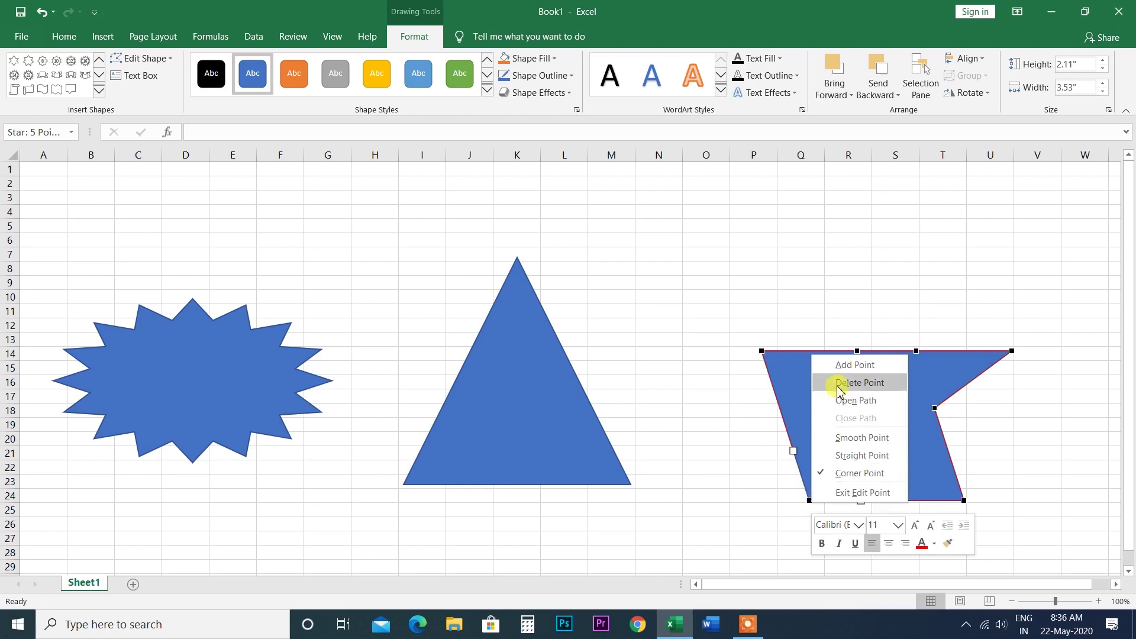
pyautogui.click(820, 383)
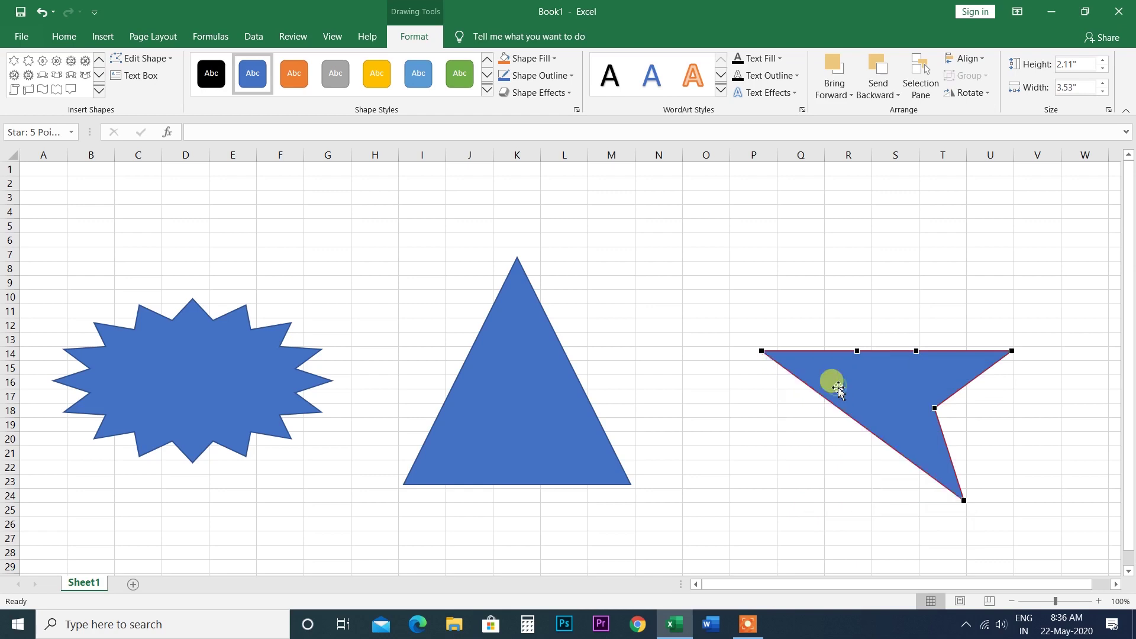
pyautogui.rightClick(935, 409)
pyautogui.click(956, 435)
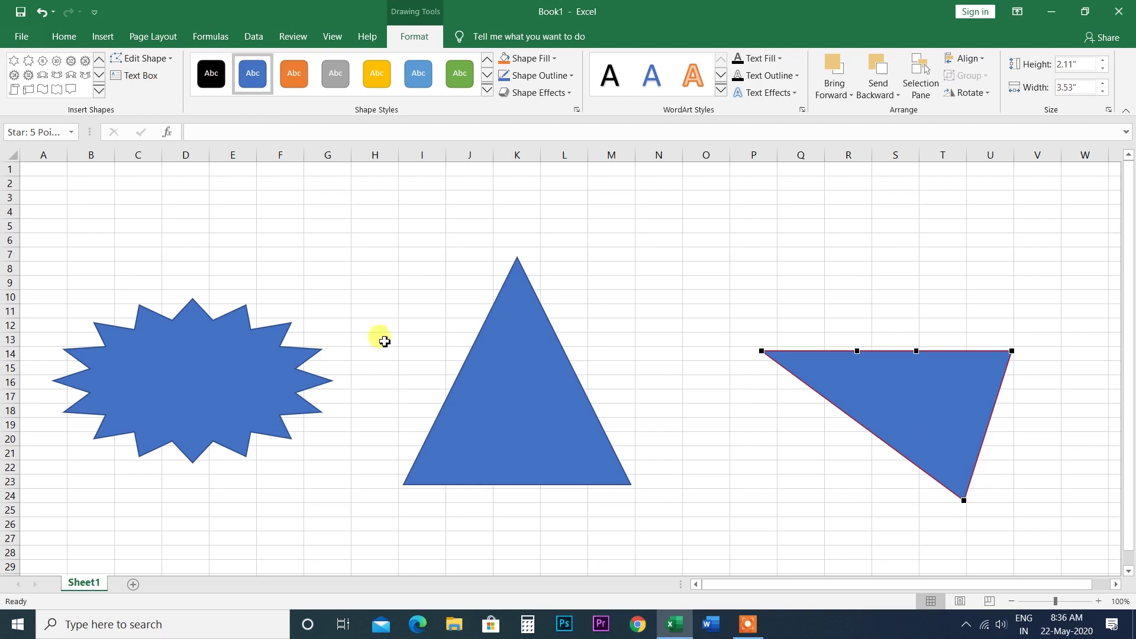
# Step: Select the middle triangle and start a text box inside it
pyautogui.click(192, 338)
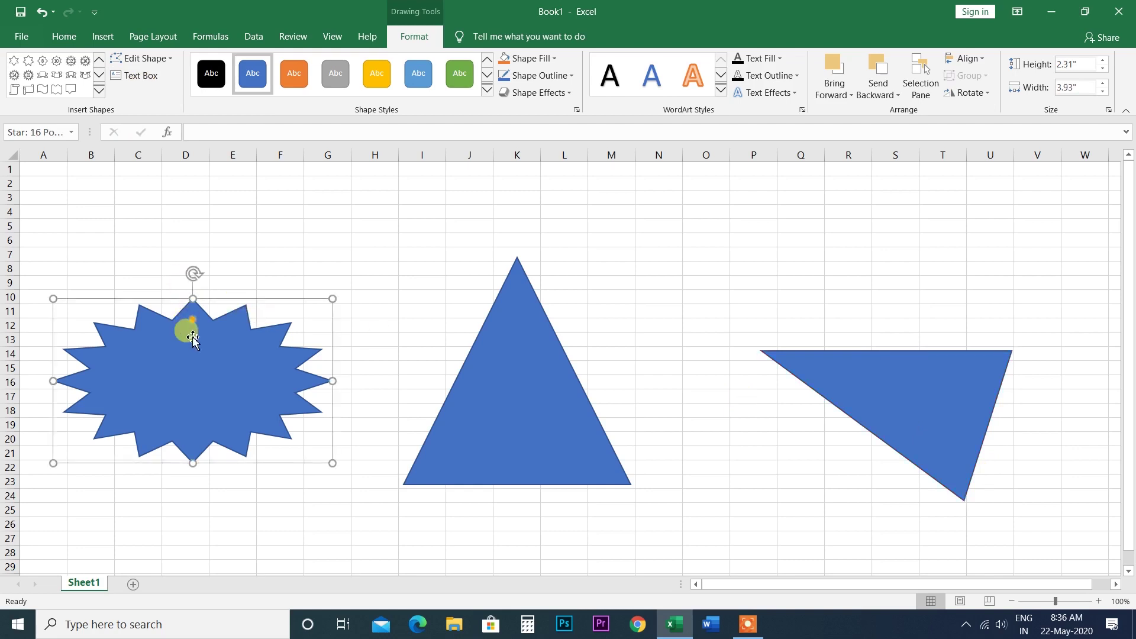
pyautogui.click(460, 374)
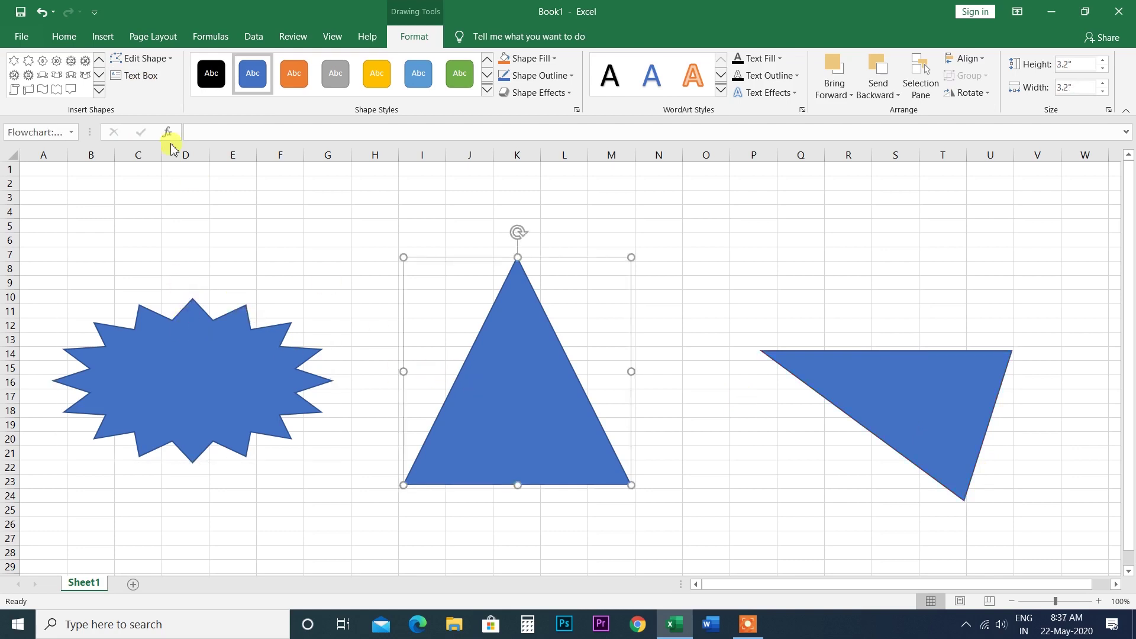
pyautogui.click(166, 57)
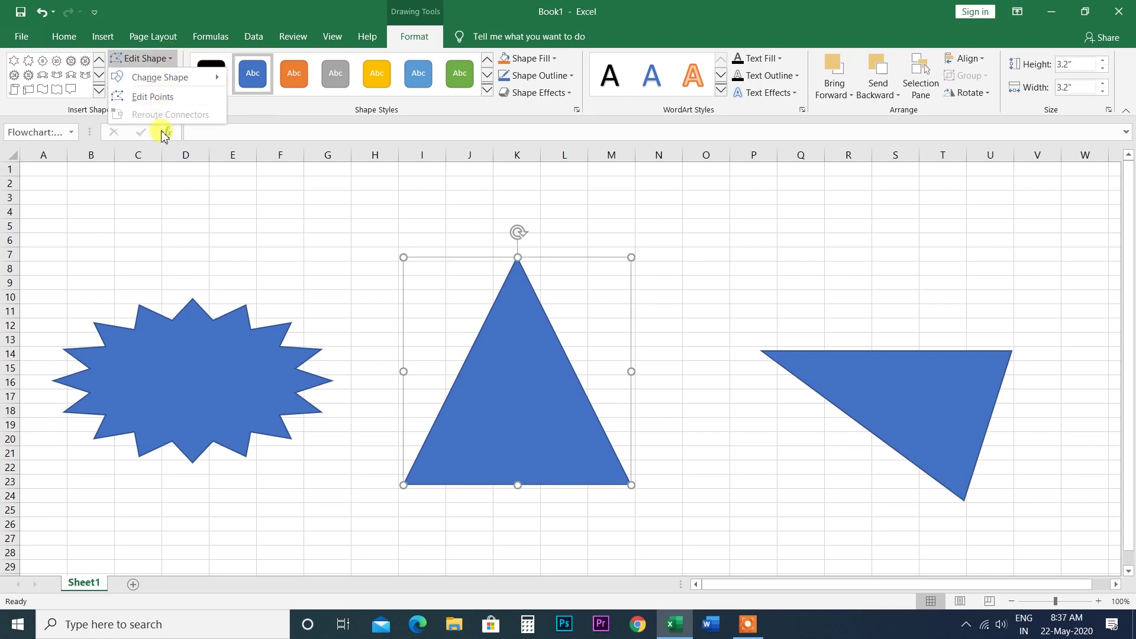
pyautogui.click(237, 11)
pyautogui.click(153, 81)
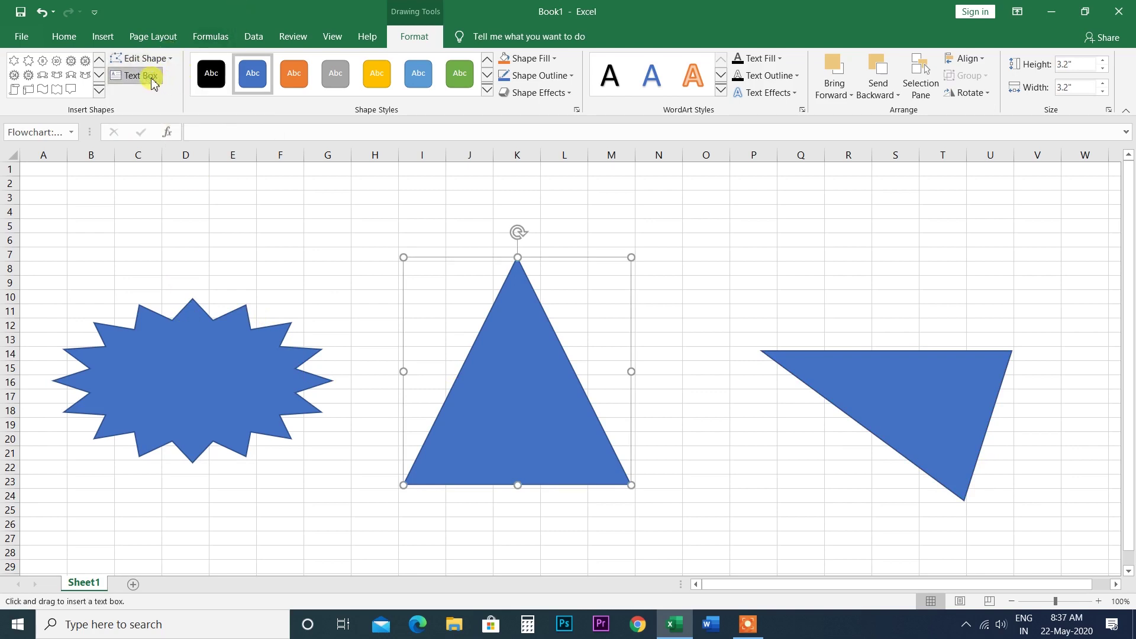
pyautogui.click(492, 391)
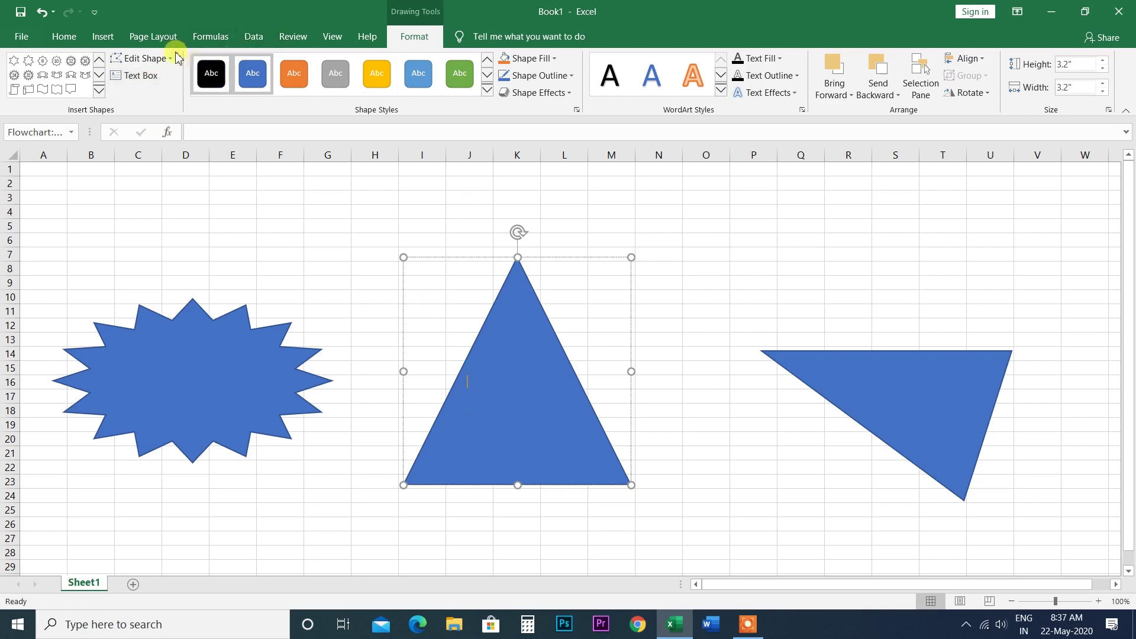
# Step: Type 'Gaurav' in 54-pt text inside the triangle
pyautogui.click(64, 37)
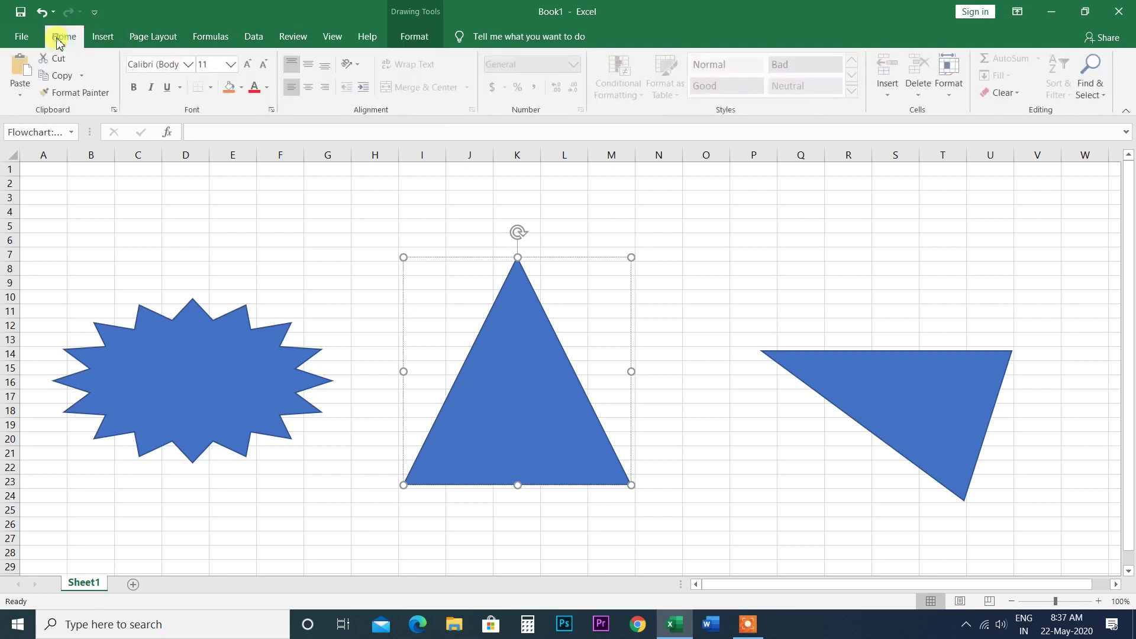
pyautogui.click(232, 64)
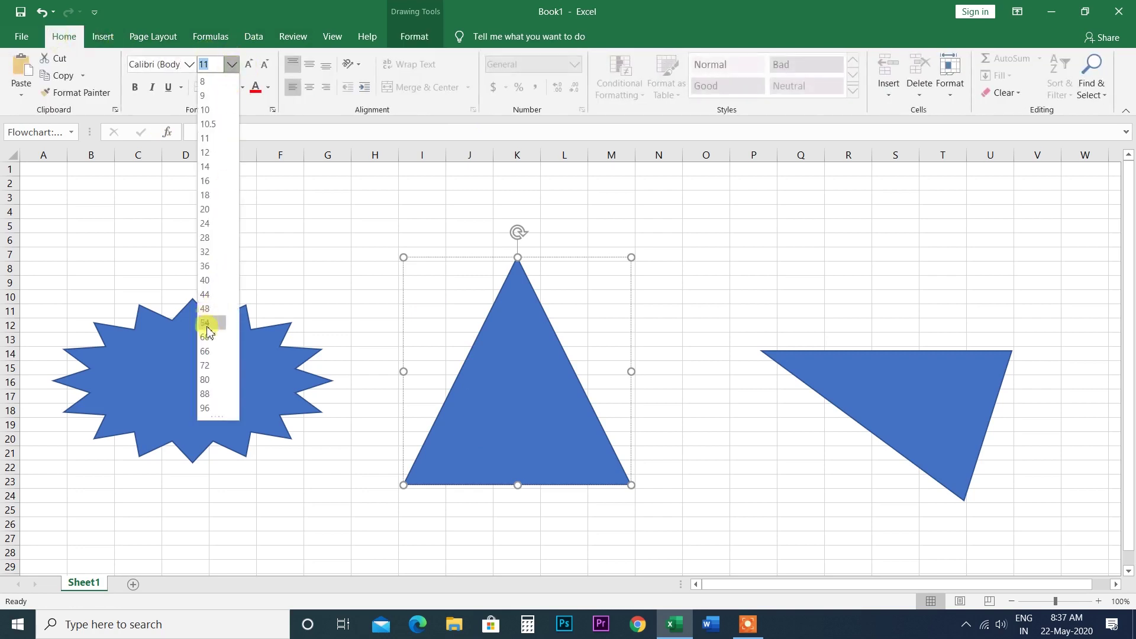
pyautogui.click(210, 322)
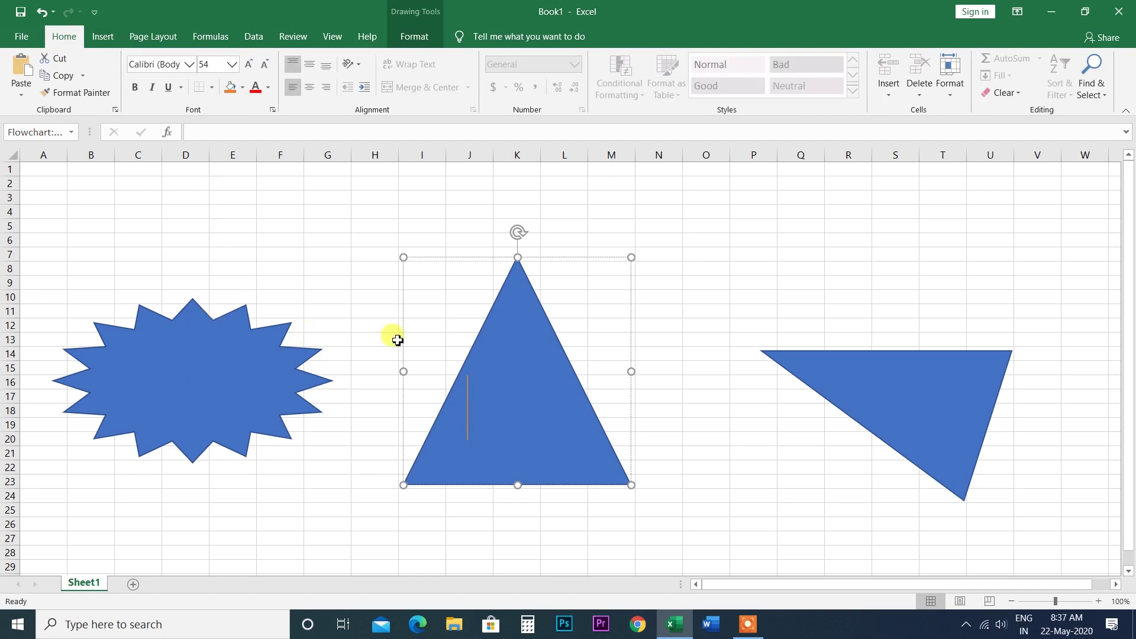
pyautogui.write('ga')
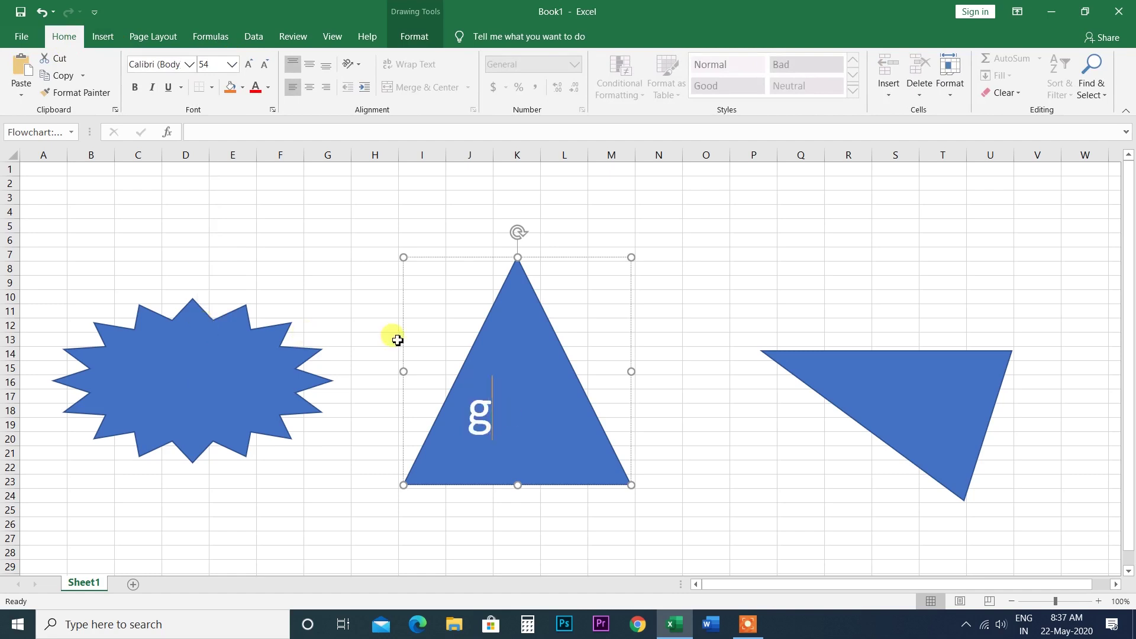
pyautogui.press('BackSpace')
pyautogui.write('G')
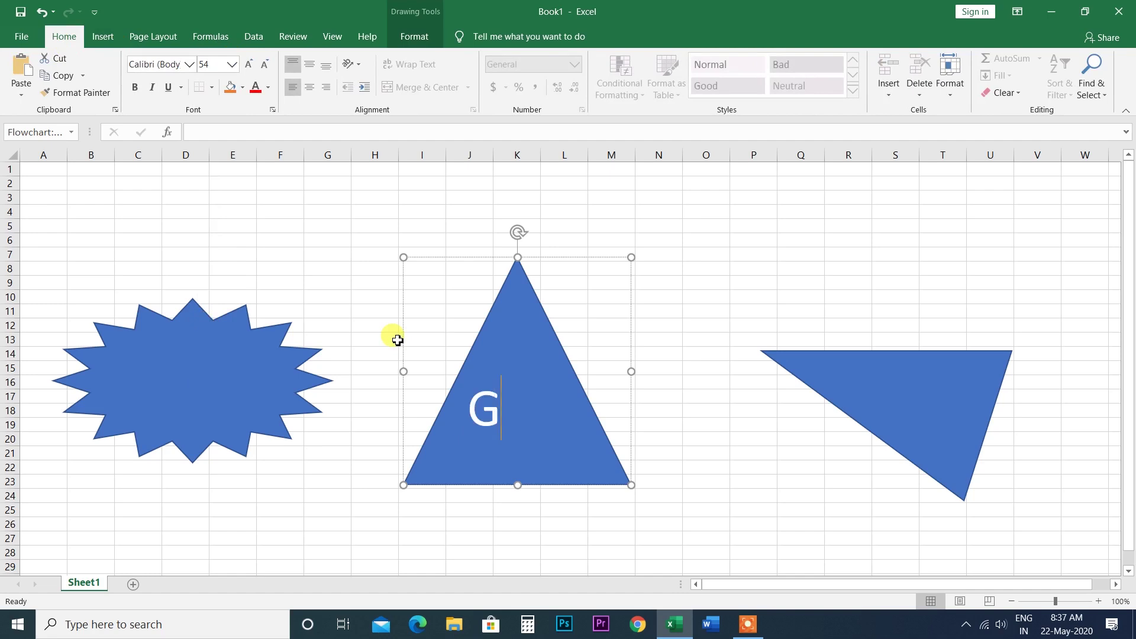
pyautogui.write('auray')
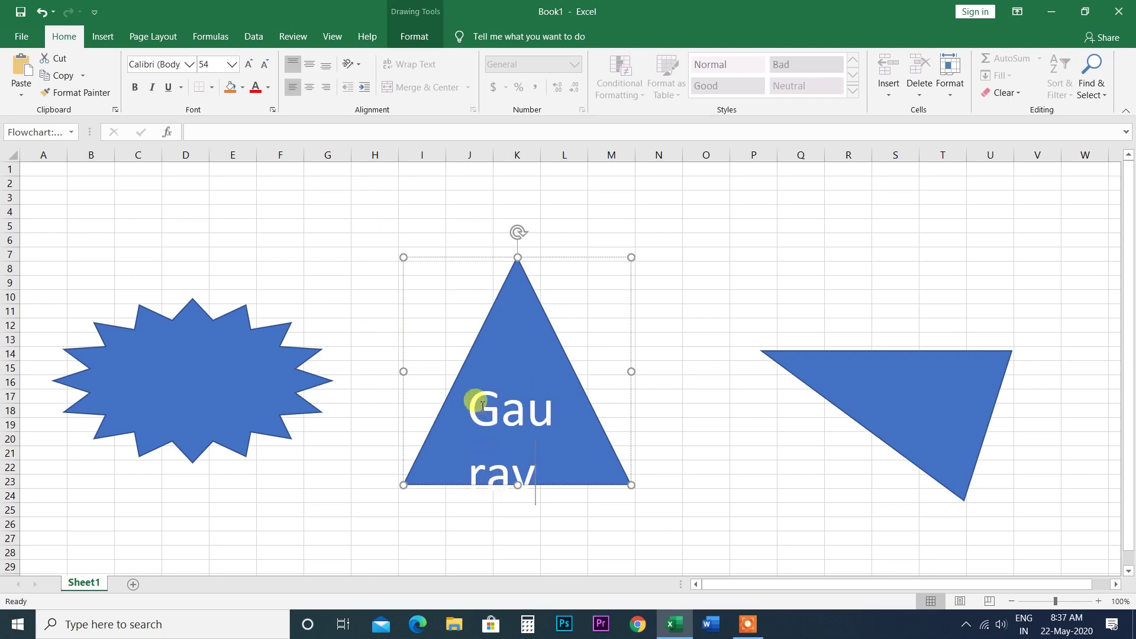
# Step: Shrink the Gaurav text to 32 pt so it fits on one line
pyautogui.moveTo(473, 404); pyautogui.dragTo(546, 474)
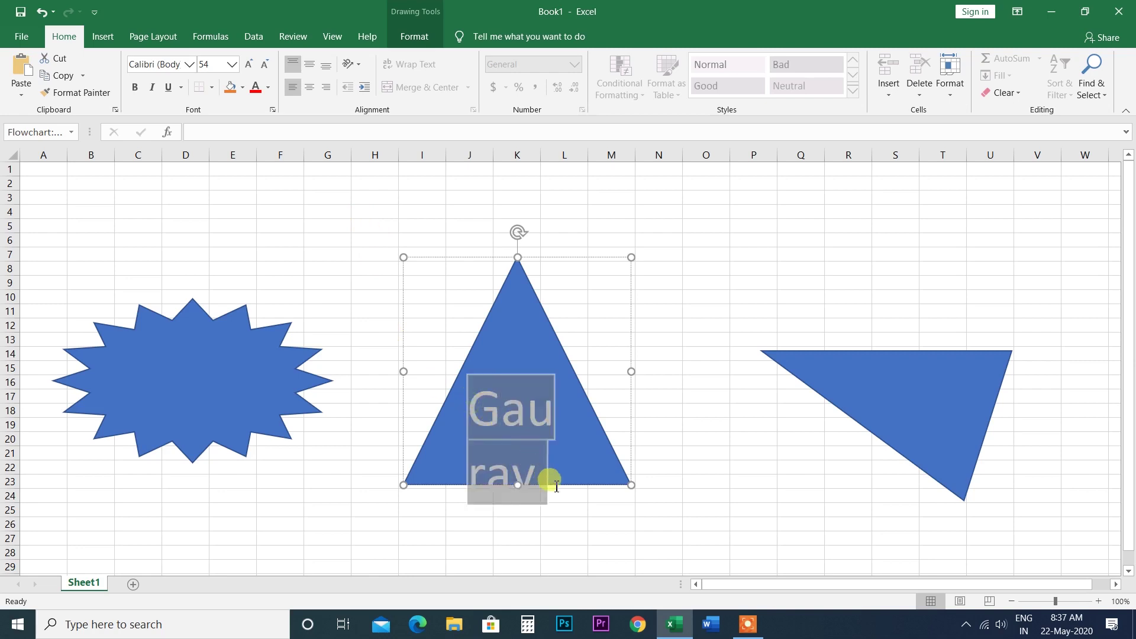
pyautogui.click(265, 70)
pyautogui.click(266, 70)
pyautogui.click(266, 71)
pyautogui.click(266, 72)
pyautogui.click(267, 73)
pyautogui.click(515, 305)
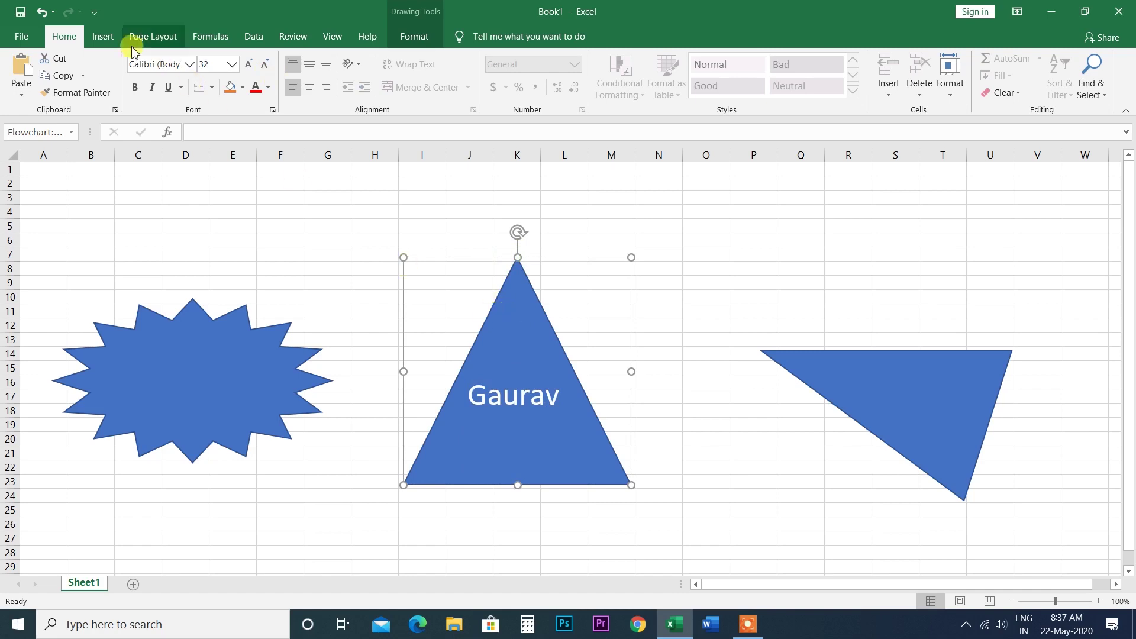
pyautogui.click(102, 37)
# Step: Draw a 2.8" by 2.62" heart over N4–R18 with a text box inside it
pyautogui.click(217, 76)
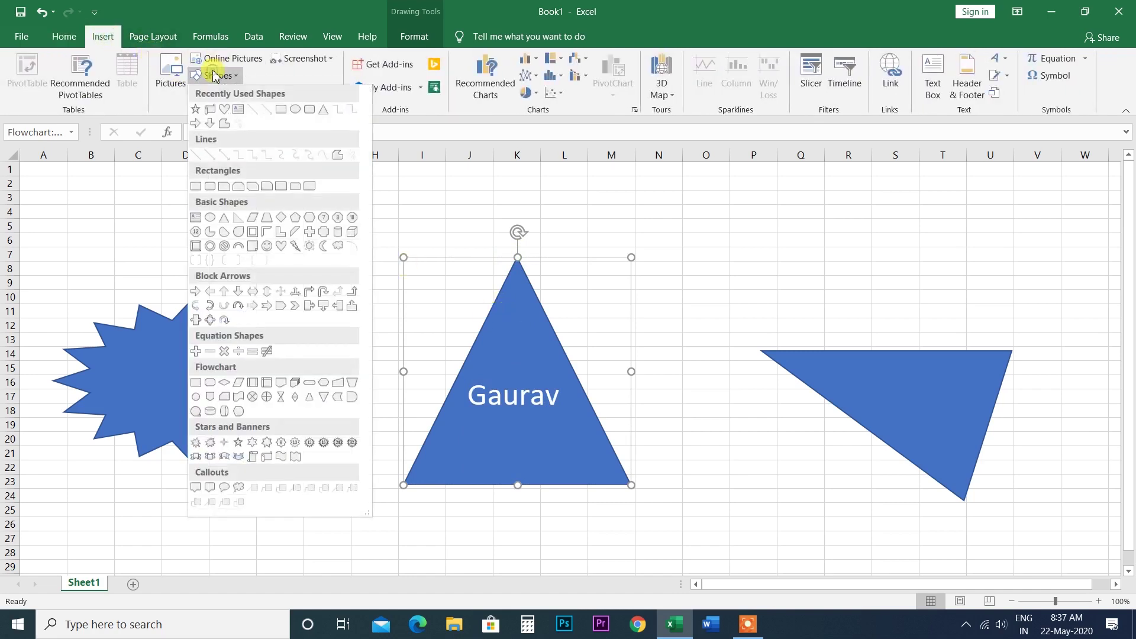
pyautogui.click(280, 246)
pyautogui.moveTo(660, 209); pyautogui.dragTo(846, 408)
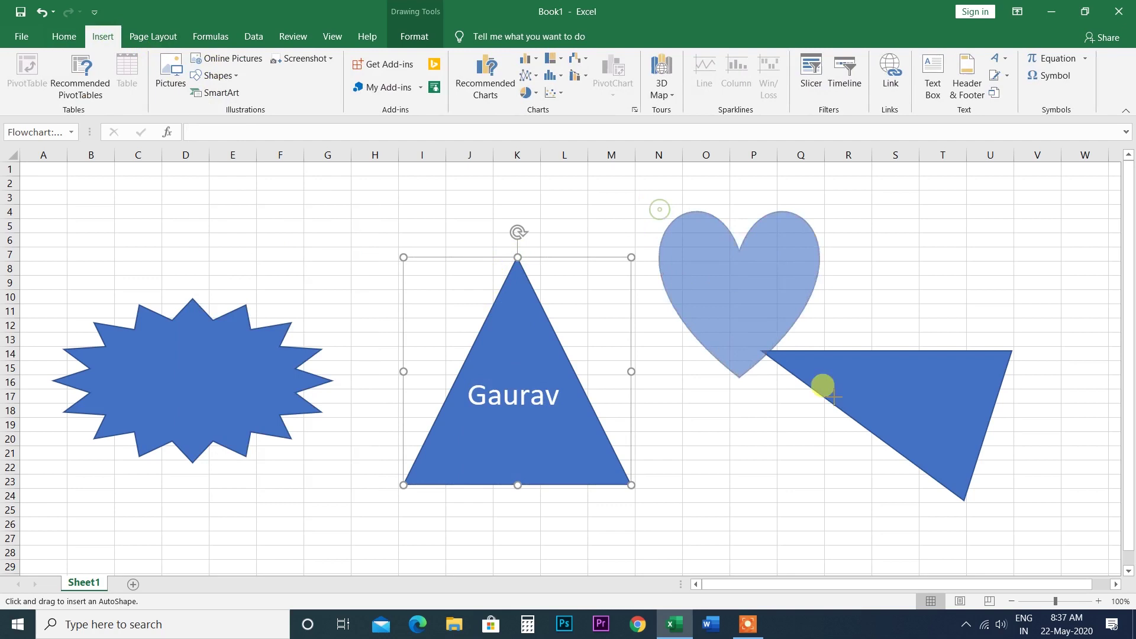
pyautogui.click(121, 71)
pyautogui.moveTo(666, 261); pyautogui.dragTo(677, 293)
pyautogui.write('Manoj')
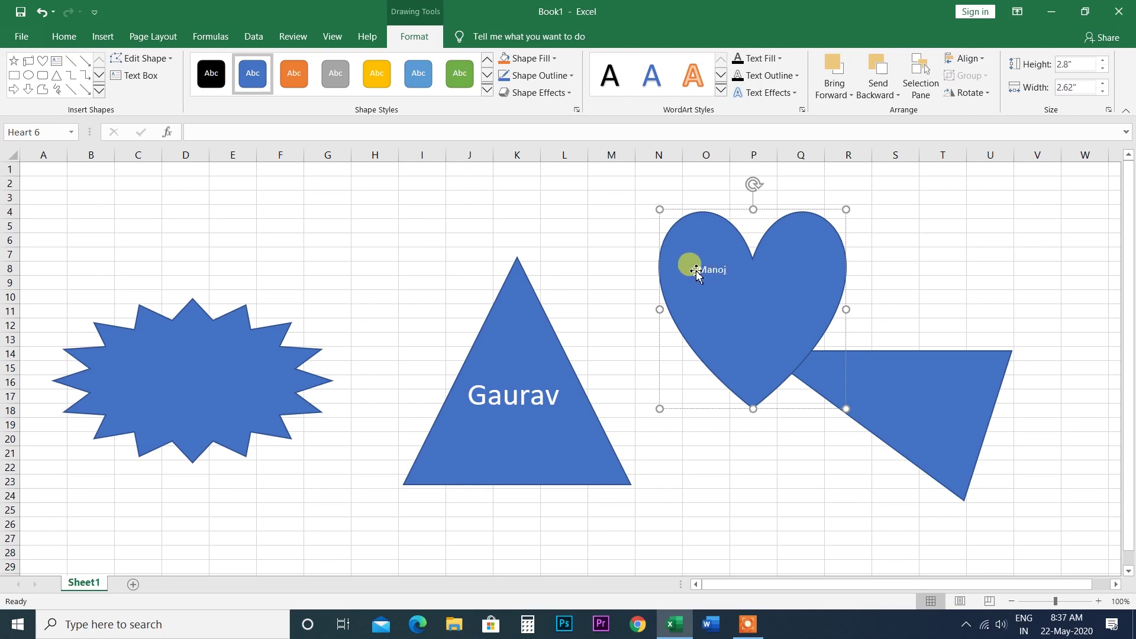
# Step: Nudge the heart right and down and enlarge its Manoj text
pyautogui.moveTo(697, 271); pyautogui.dragTo(703, 270)
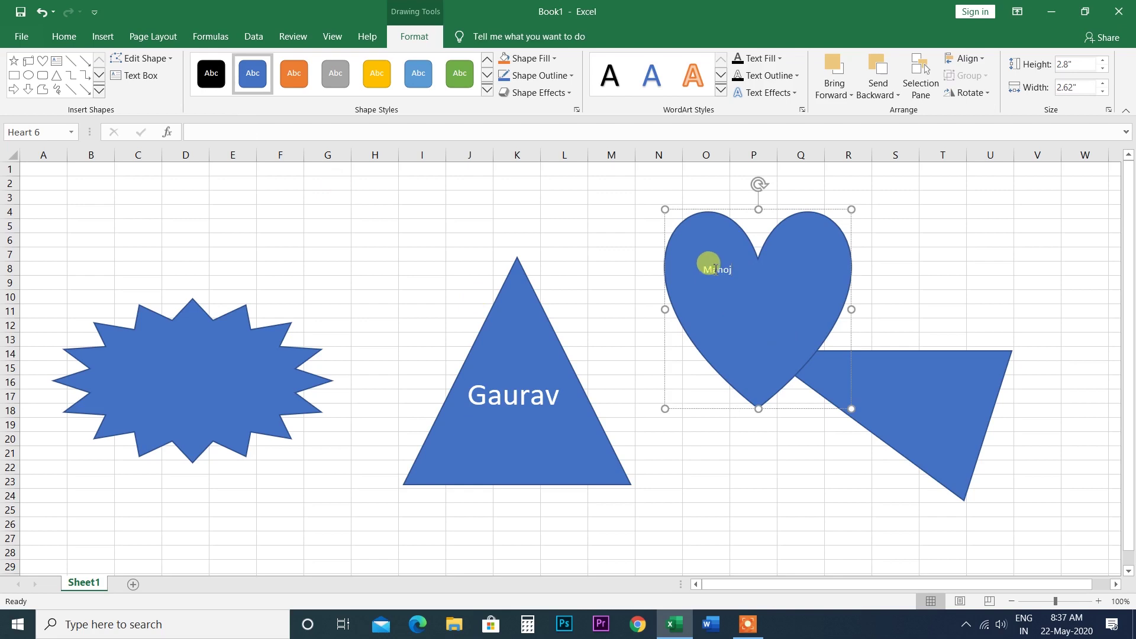
pyautogui.moveTo(704, 270)
pyautogui.mouseDown()
pyautogui.moveTo(726, 282)
pyautogui.moveTo(713, 279)
pyautogui.mouseUp()
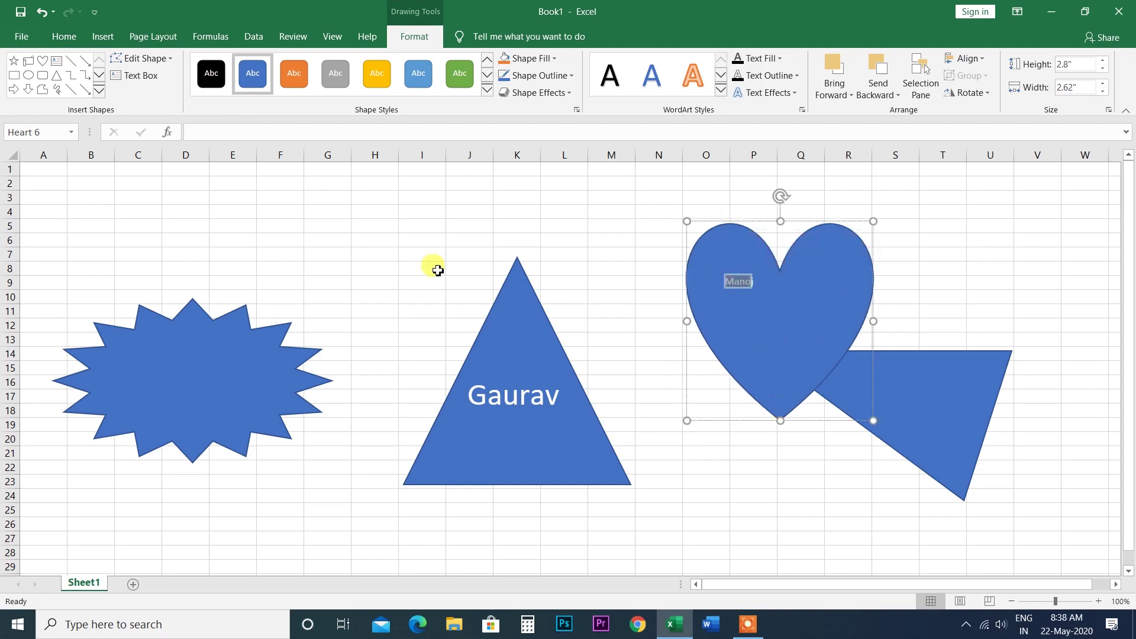
pyautogui.click(66, 37)
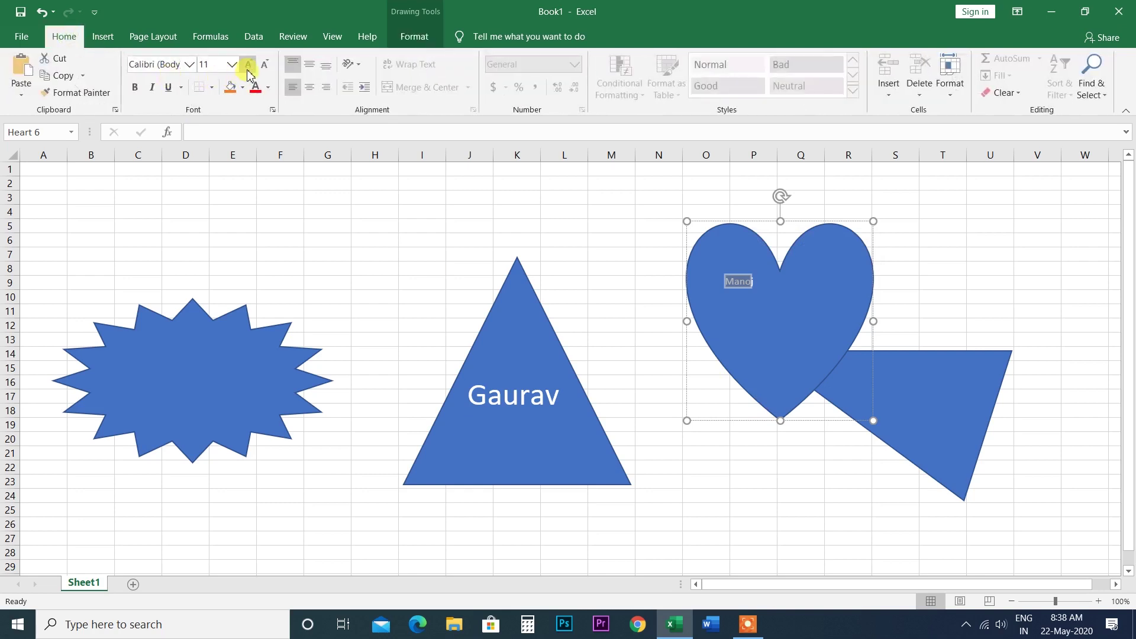
pyautogui.tripleClick(248, 65)
pyautogui.doubleClick(248, 65)
pyautogui.click(248, 65)
pyautogui.click(812, 306)
# Step: Set the Manoj text to 32 pt
pyautogui.click(723, 288)
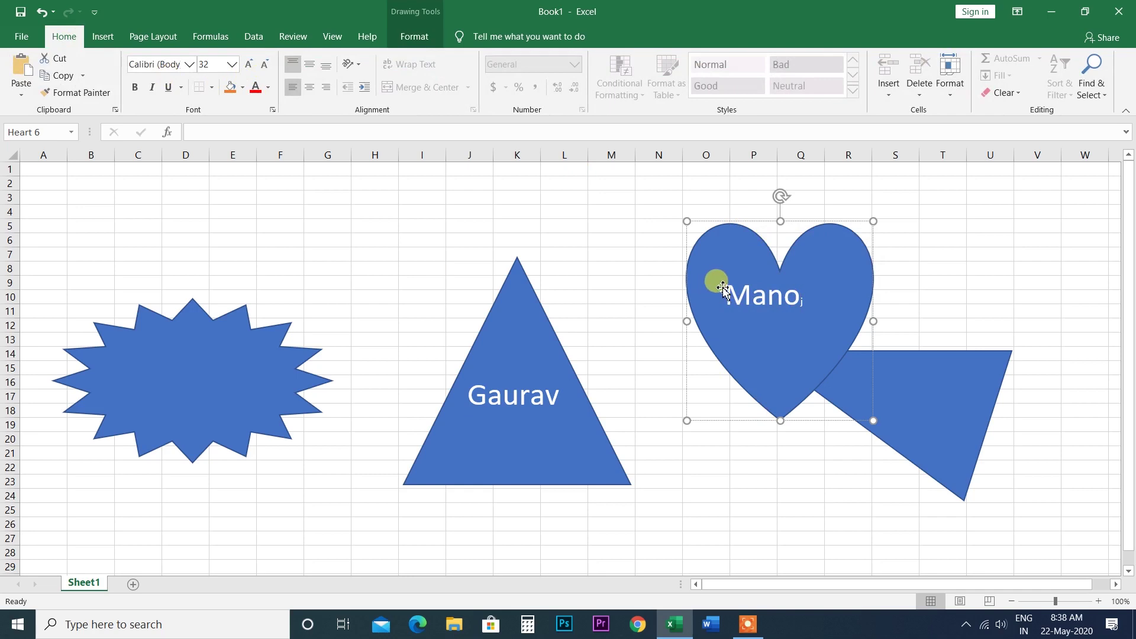
pyautogui.moveTo(729, 290); pyautogui.dragTo(807, 297)
pyautogui.click(213, 63)
pyautogui.click(232, 64)
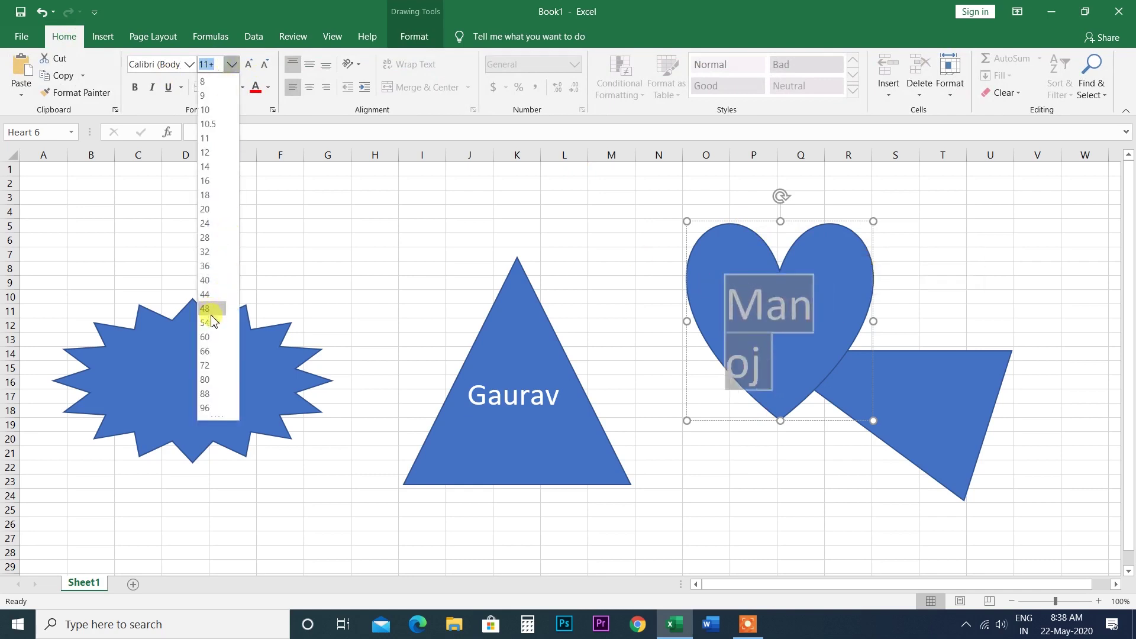
pyautogui.click(206, 251)
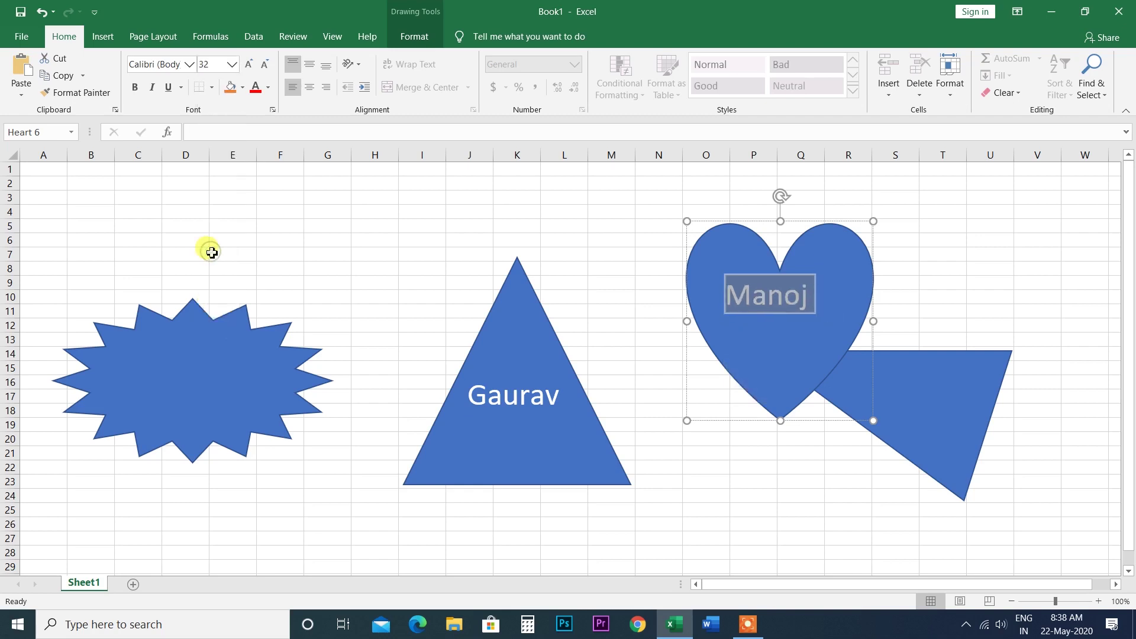
pyautogui.click(810, 272)
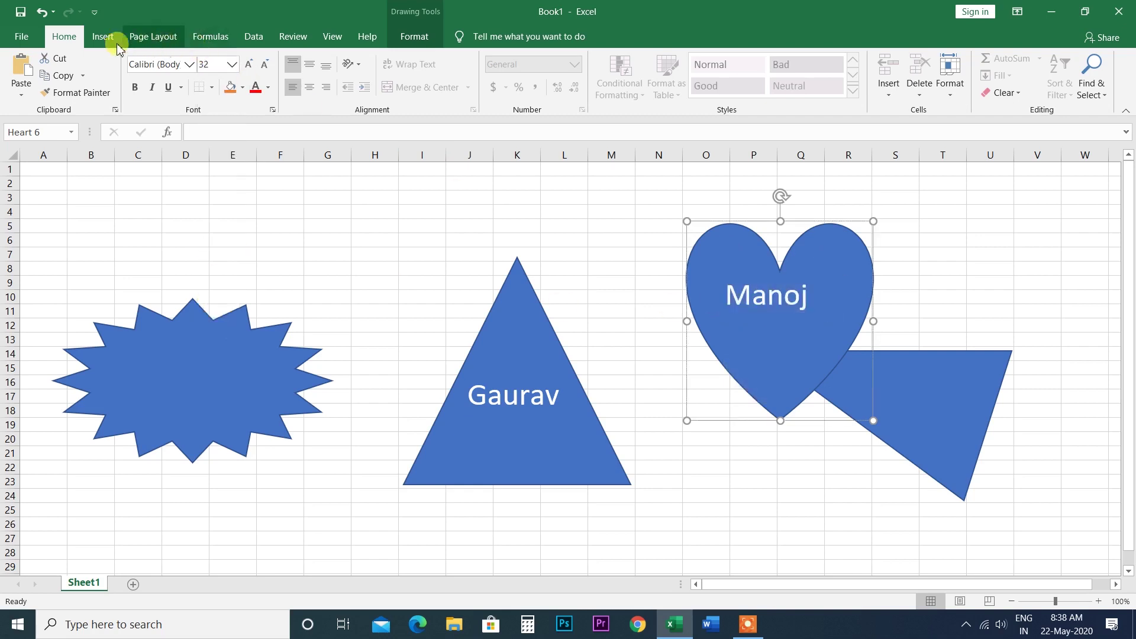
pyautogui.click(100, 37)
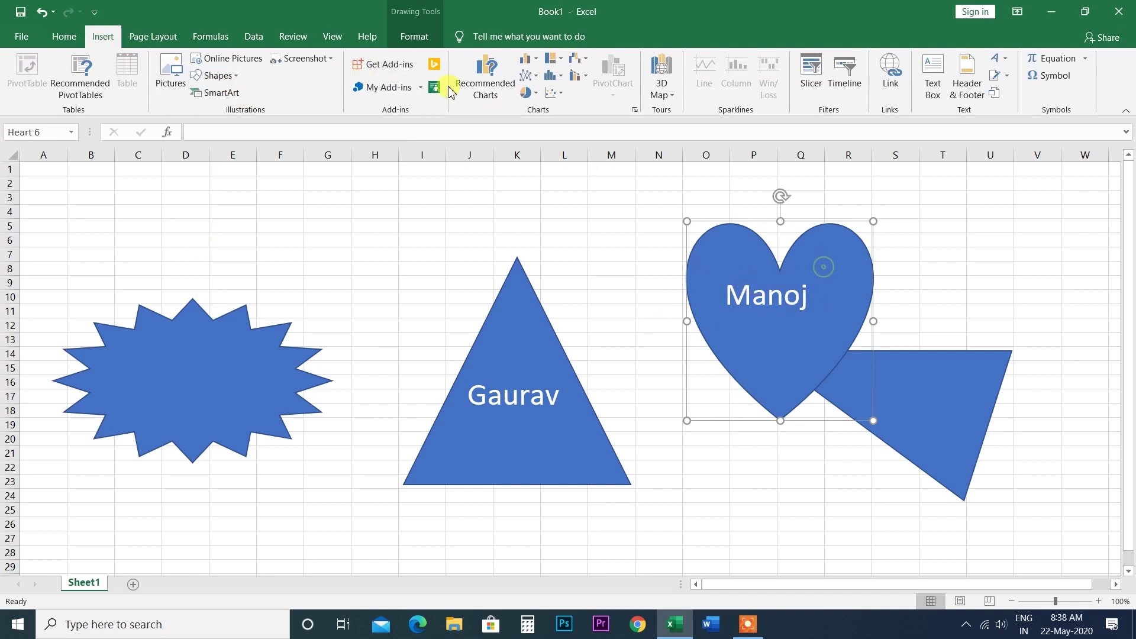
pyautogui.click(425, 39)
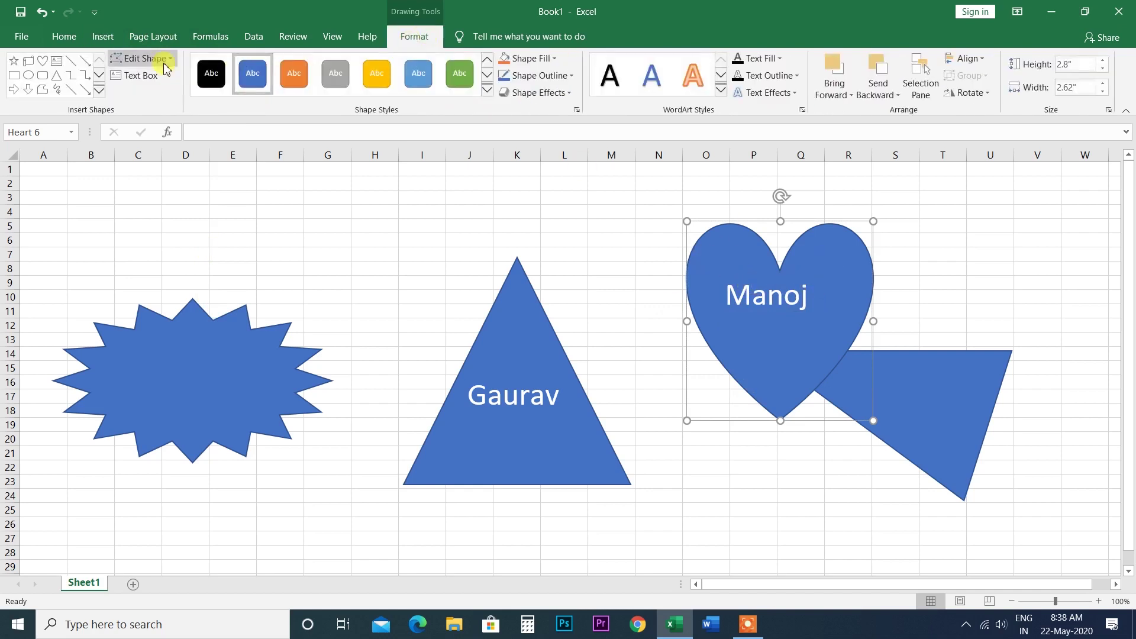
# Step: Try the yellow gradient and orange intense preset styles on the heart
pyautogui.click(216, 86)
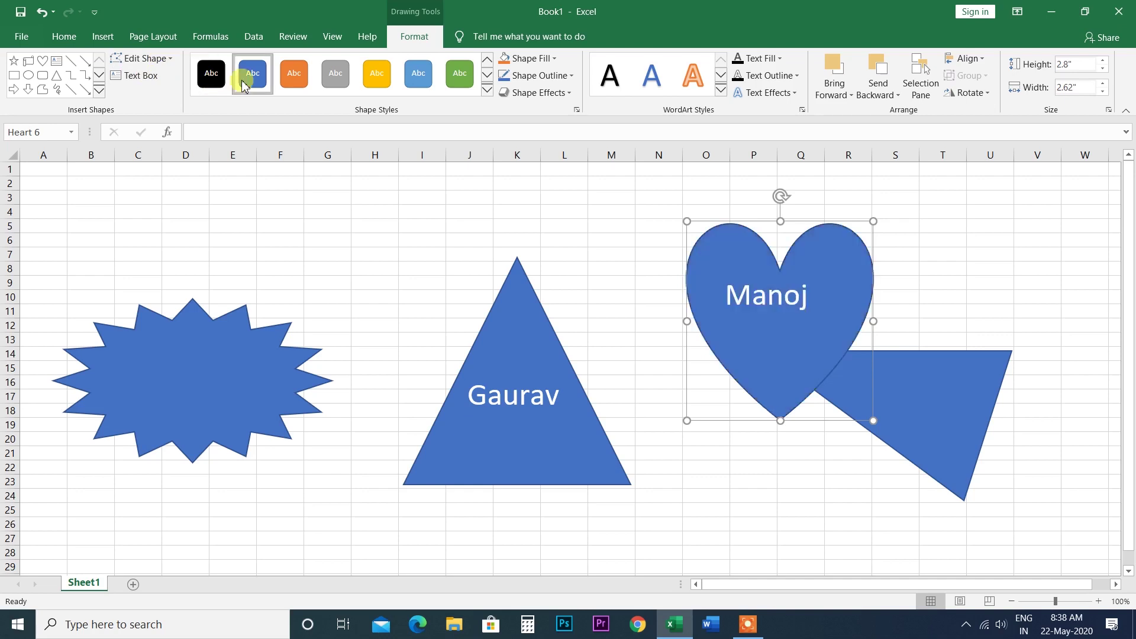
pyautogui.click(487, 90)
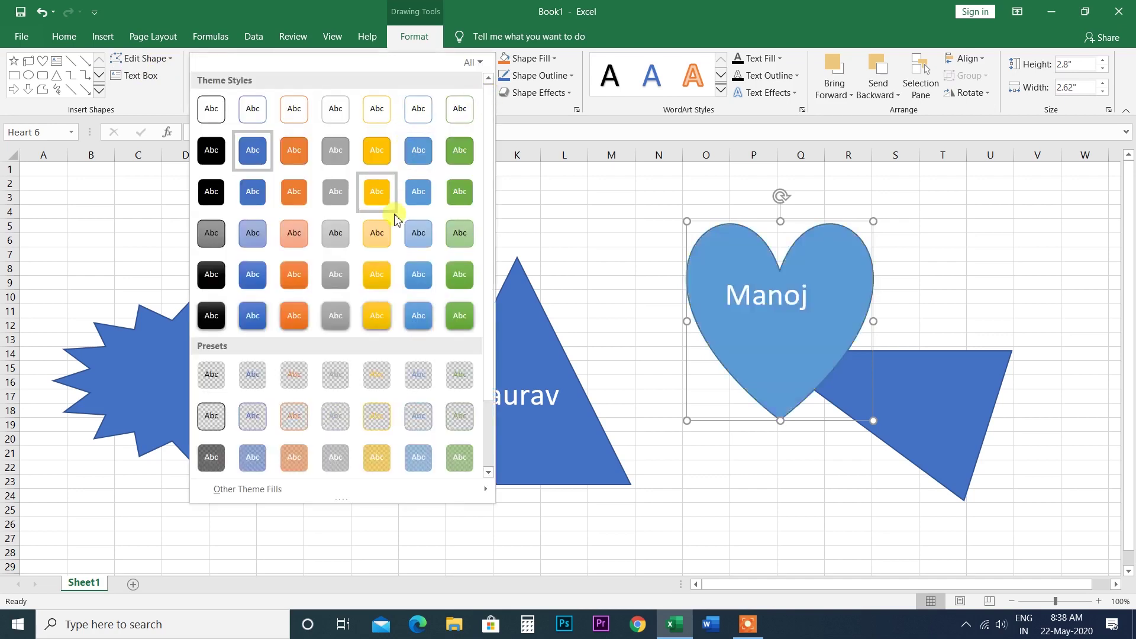
pyautogui.click(378, 276)
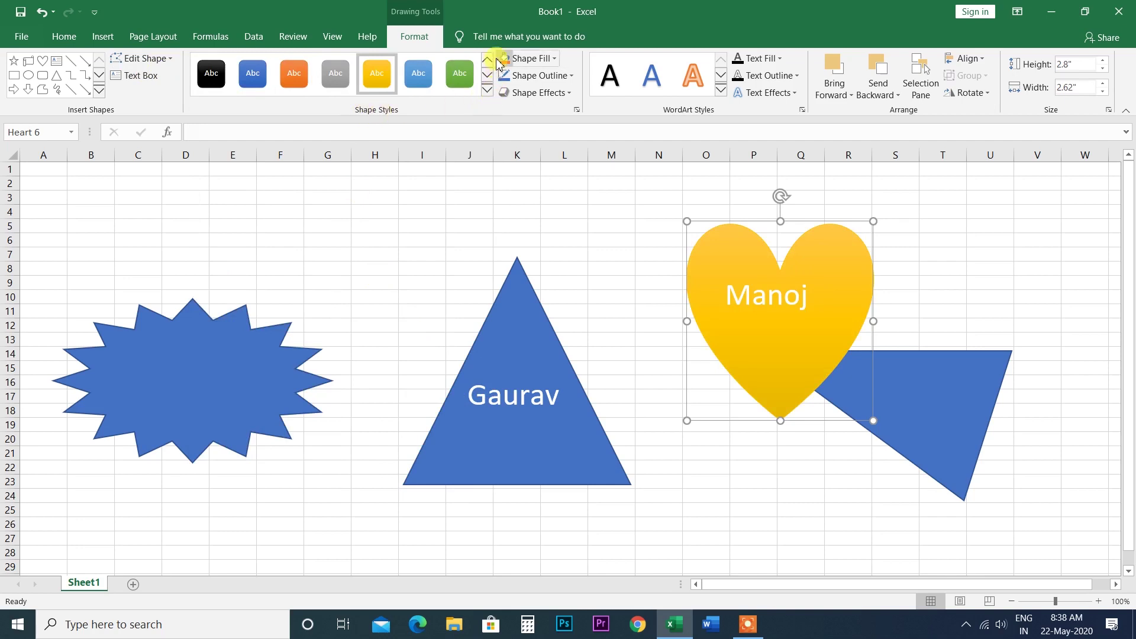
pyautogui.click(486, 94)
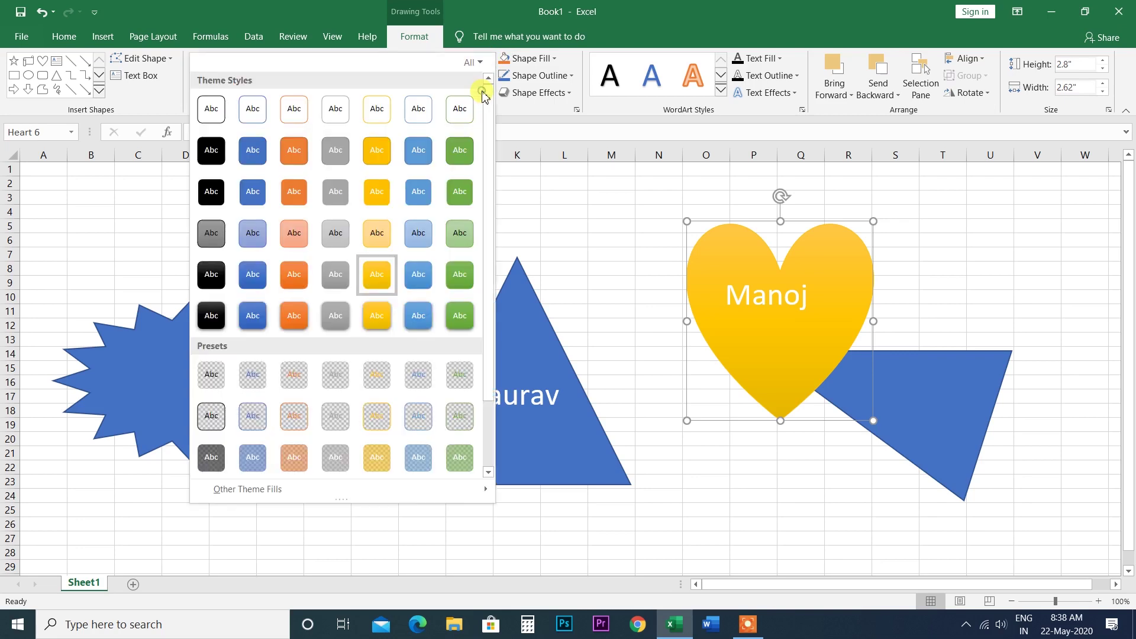
pyautogui.click(302, 320)
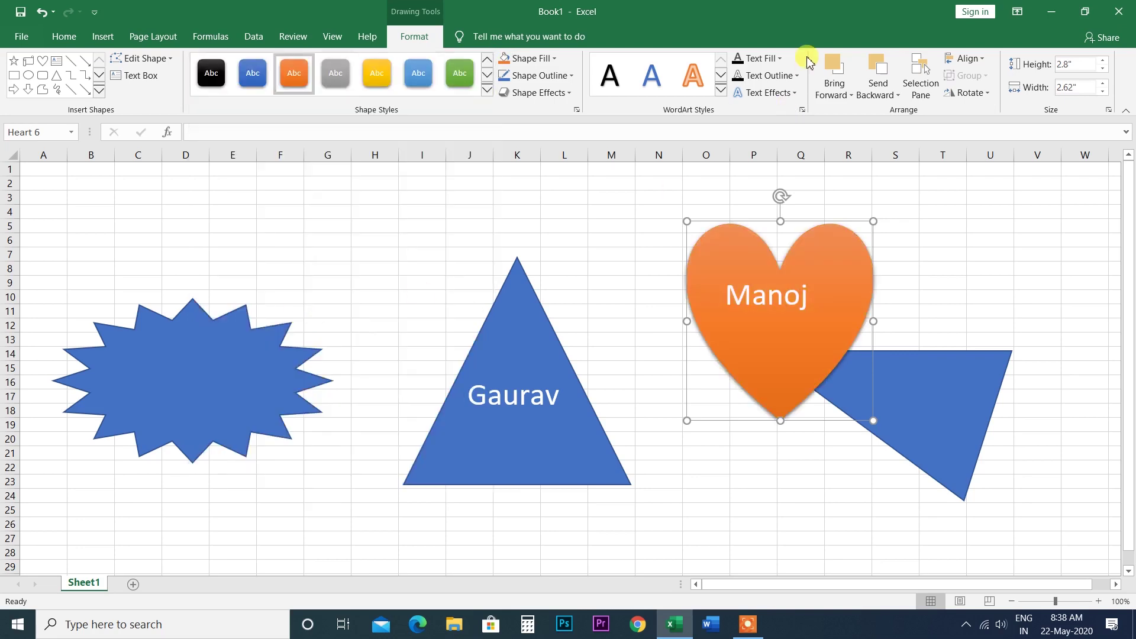
pyautogui.click(552, 59)
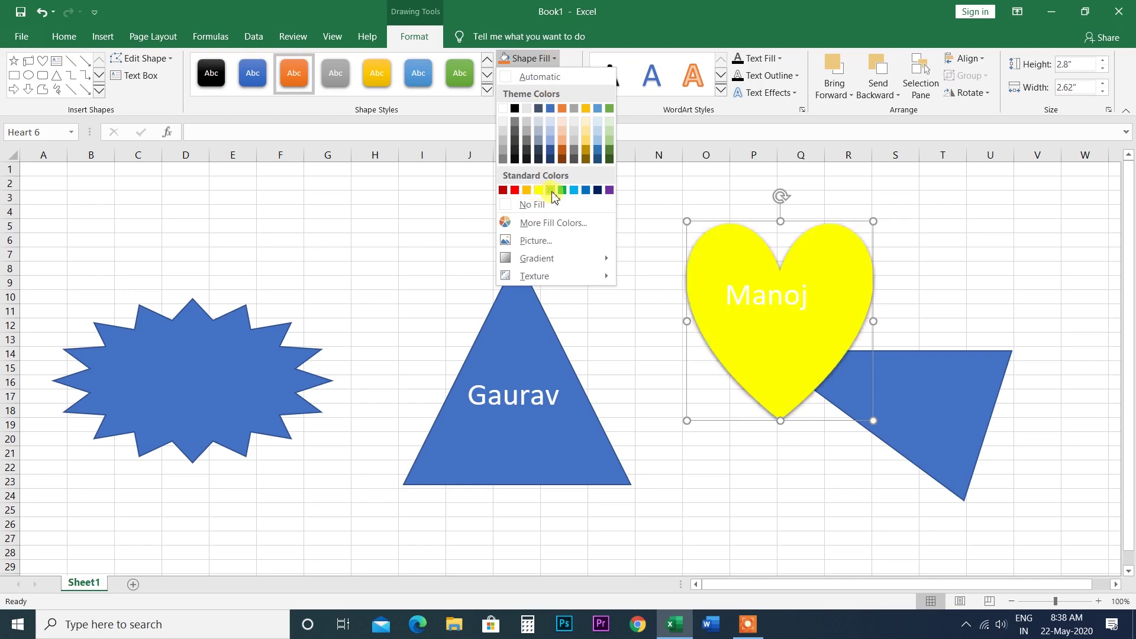
pyautogui.click(487, 93)
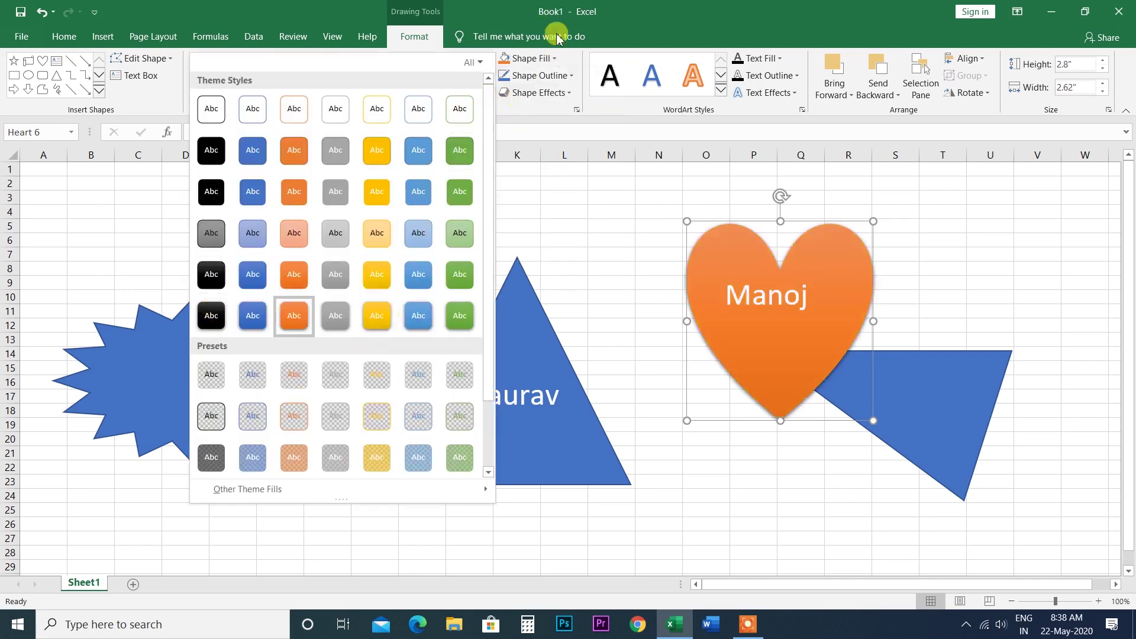
# Step: Fill the heart with a custom light cyan colour after trying yellow
pyautogui.click(545, 58)
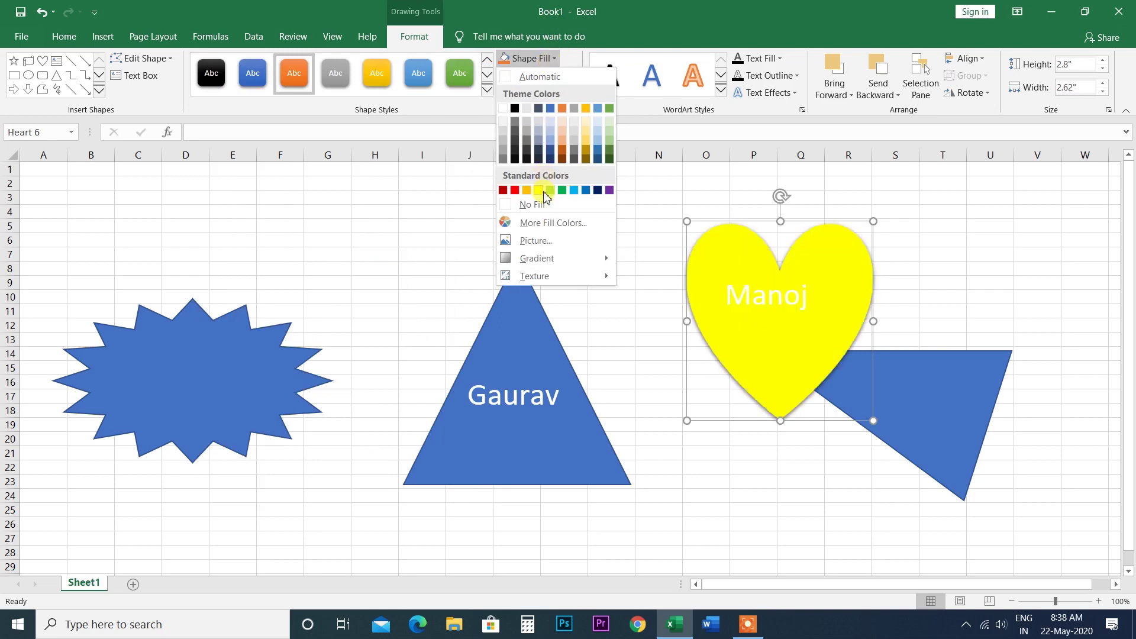
pyautogui.click(538, 190)
pyautogui.click(554, 58)
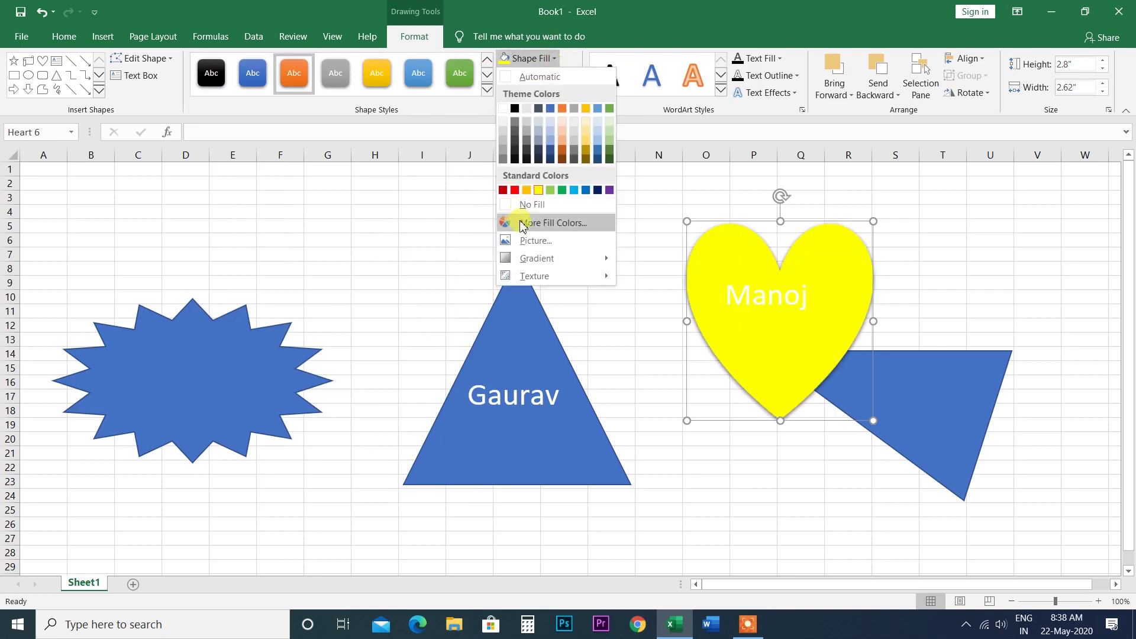
pyautogui.click(548, 231)
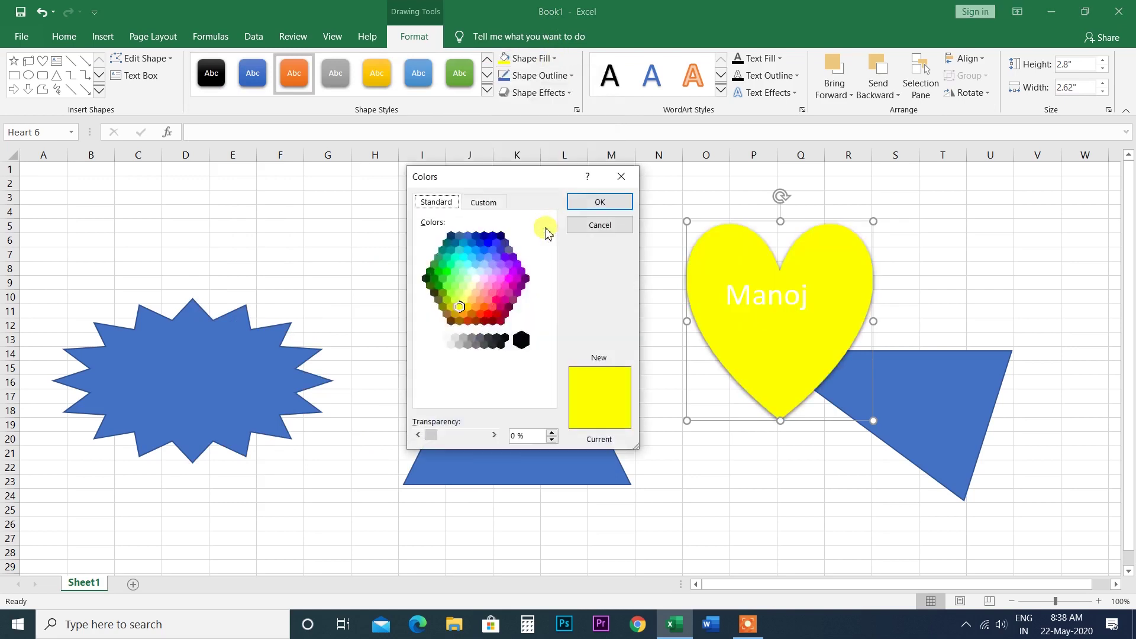
pyautogui.click(467, 263)
pyautogui.click(592, 202)
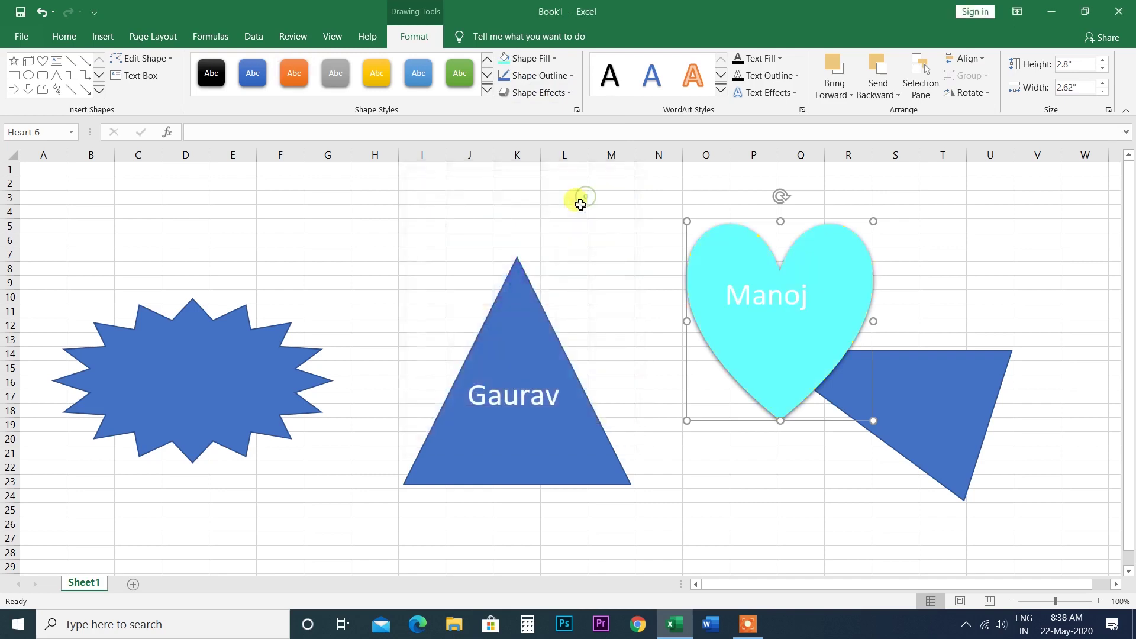
# Step: Fill the heart with the fashion-3080644_1920 photo from E:\YouTube\NO COPY RIDE
pyautogui.click(554, 59)
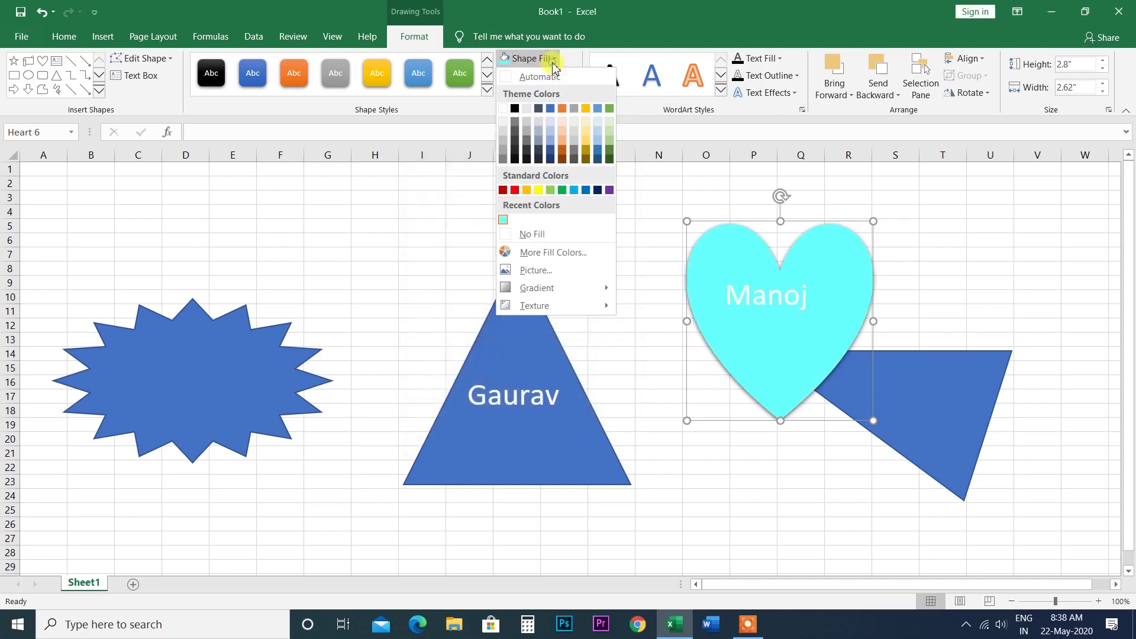
pyautogui.click(525, 273)
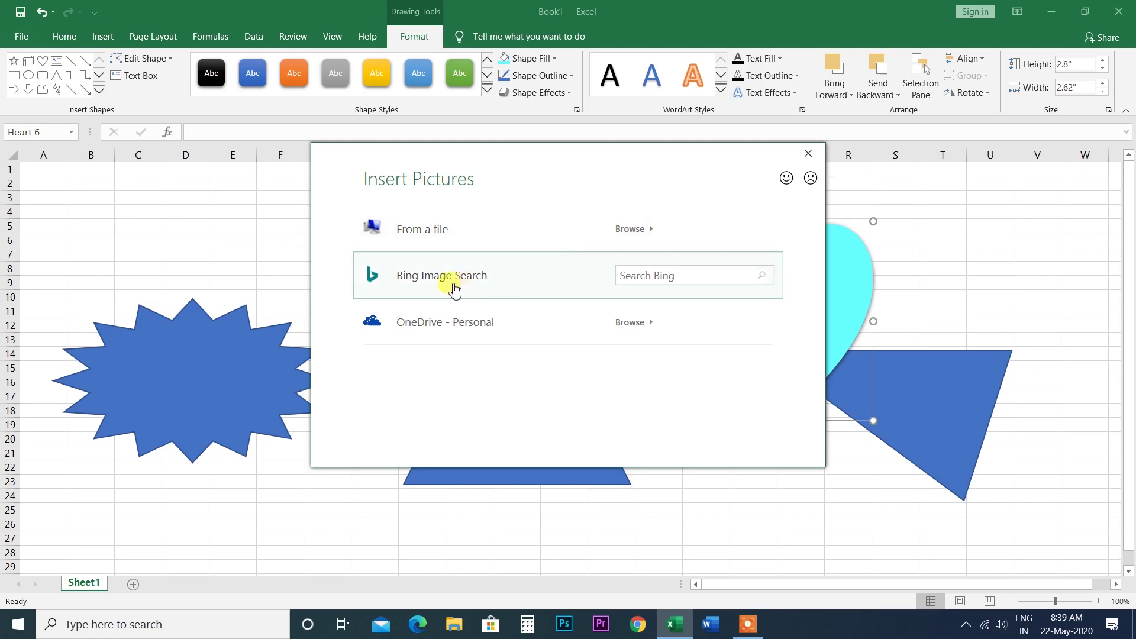
pyautogui.click(440, 233)
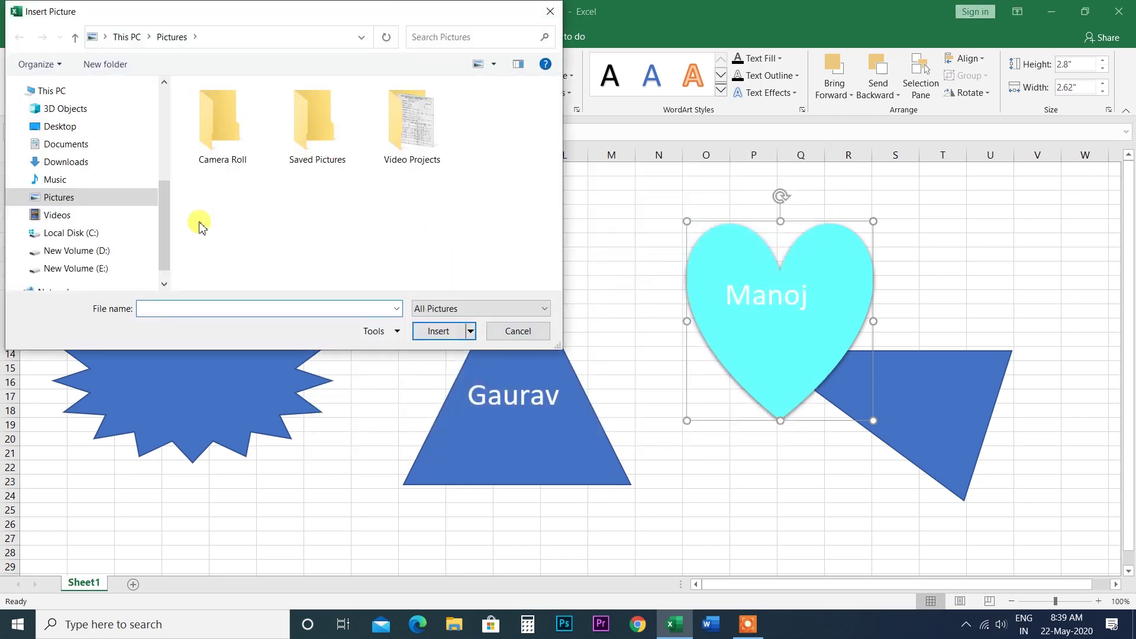
pyautogui.click(104, 269)
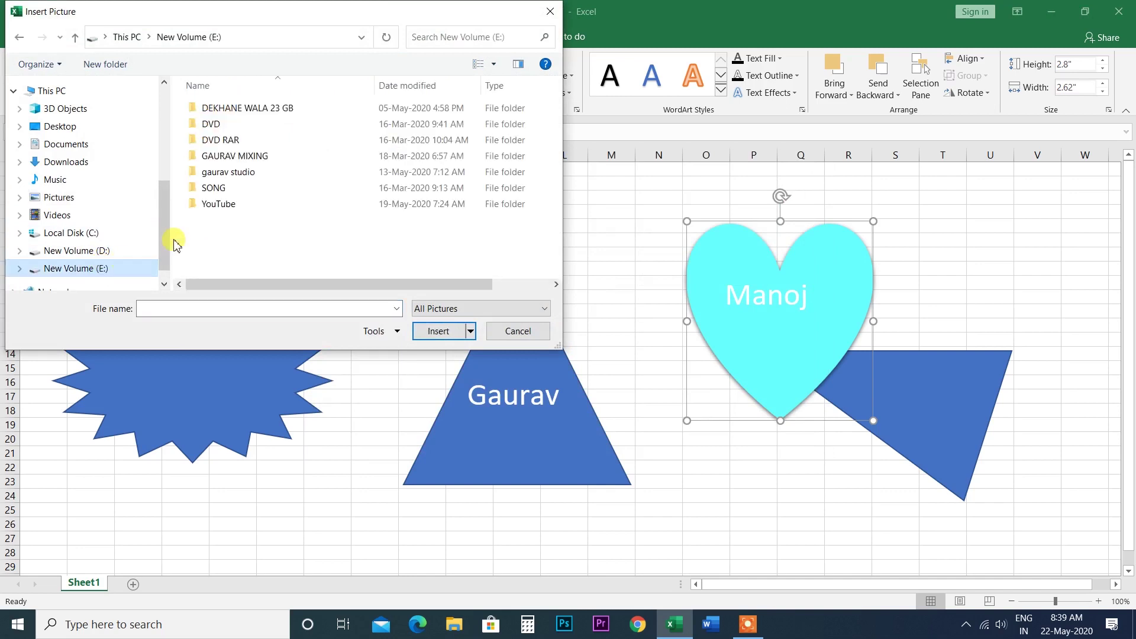
pyautogui.doubleClick(223, 205)
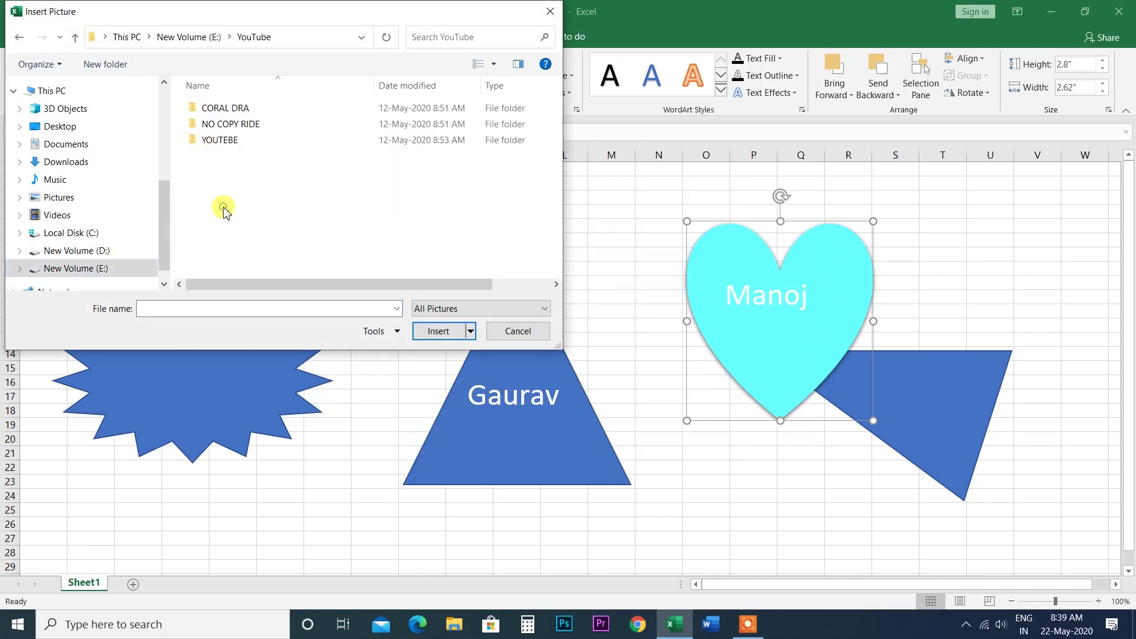
pyautogui.doubleClick(223, 126)
pyautogui.scroll(-5, 314, 253)
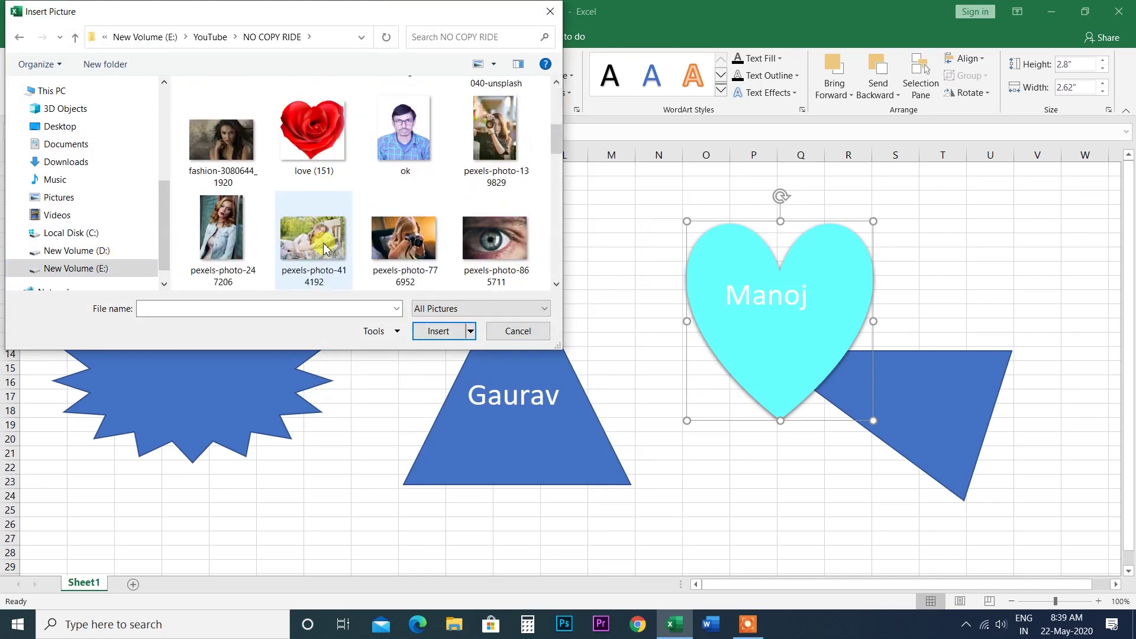
pyautogui.click(222, 141)
pyautogui.click(440, 331)
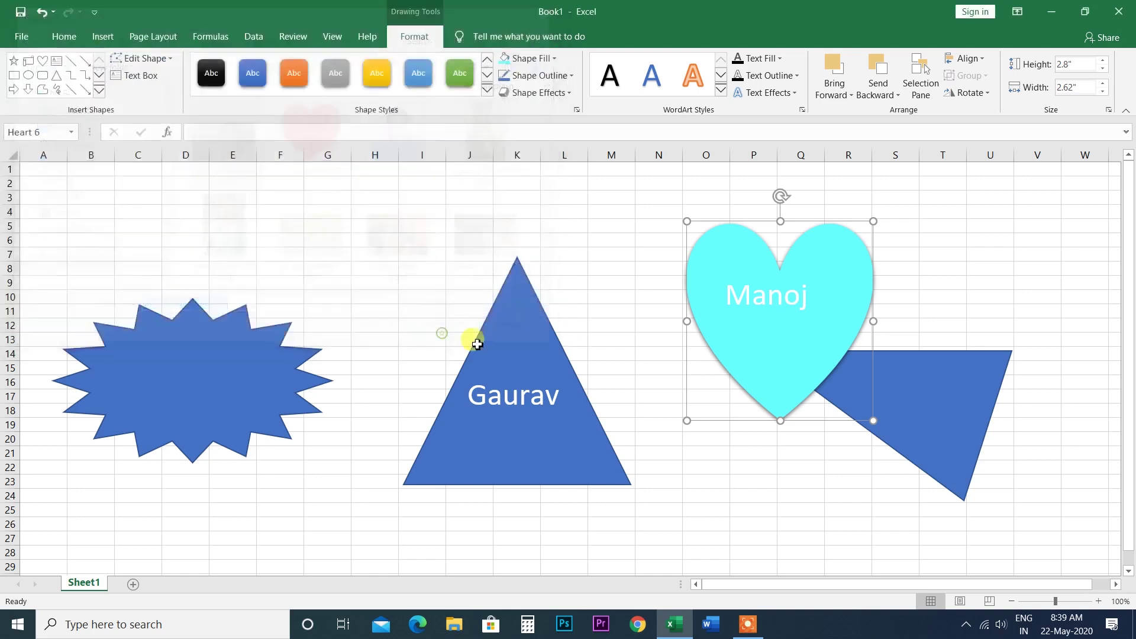
# Step: Run a Bing online image search for 'mango' from the heart's picture fill
pyautogui.click(553, 59)
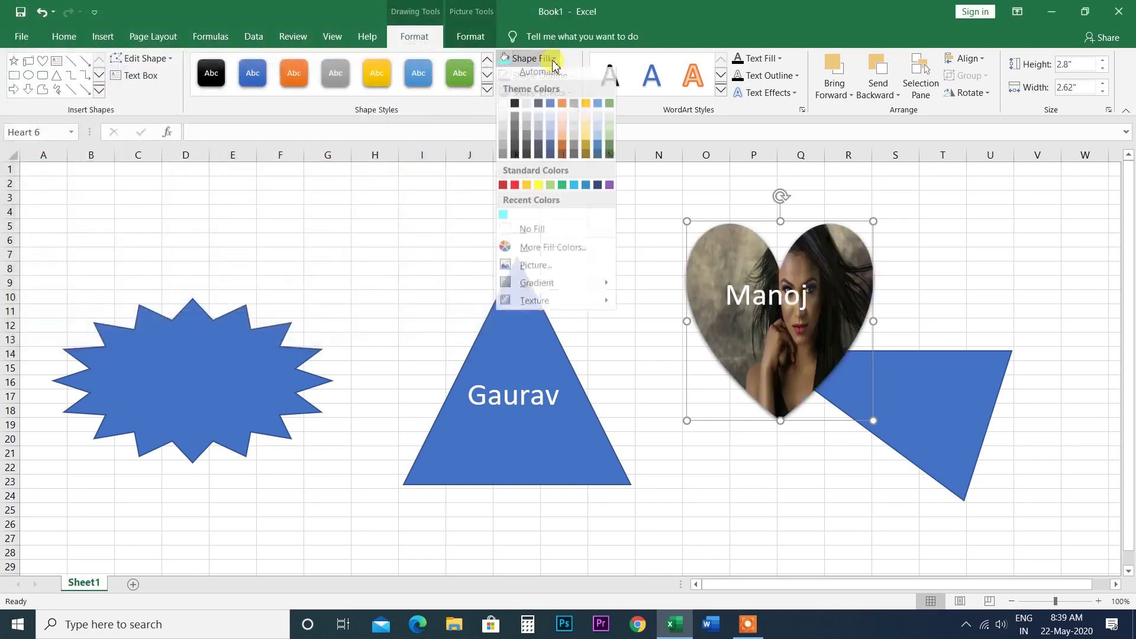
pyautogui.click(544, 266)
pyautogui.write('gial')
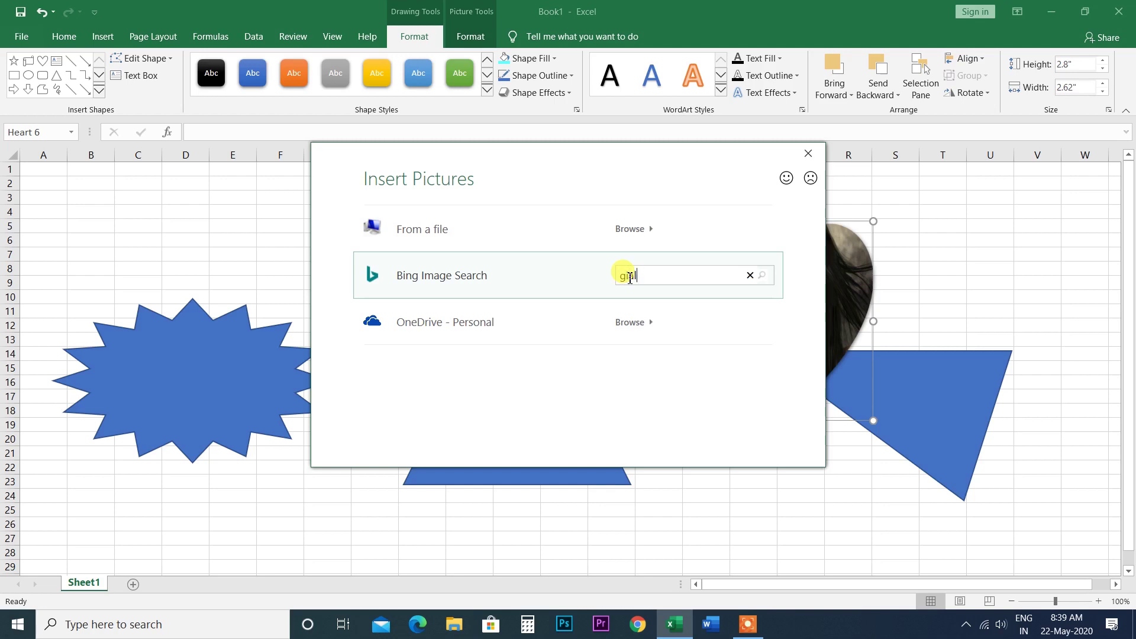
pyautogui.click(763, 276)
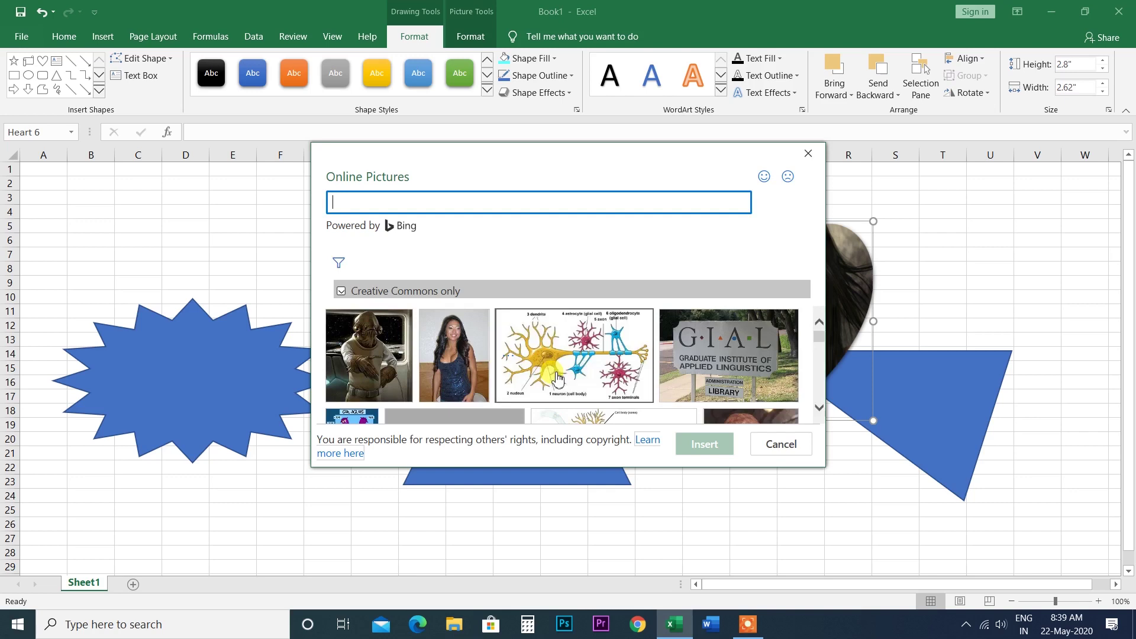
pyautogui.scroll(-3, 556, 378)
pyautogui.scroll(-2, 557, 377)
pyautogui.scroll(-1, 557, 377)
pyautogui.scroll(-2, 556, 377)
pyautogui.scroll(-2, 556, 377)
pyautogui.scroll(-3, 556, 377)
pyautogui.scroll(-1, 556, 376)
pyautogui.scroll(-2, 556, 377)
pyautogui.scroll(-2, 556, 377)
pyautogui.scroll(-2, 556, 377)
pyautogui.scroll(-2, 556, 377)
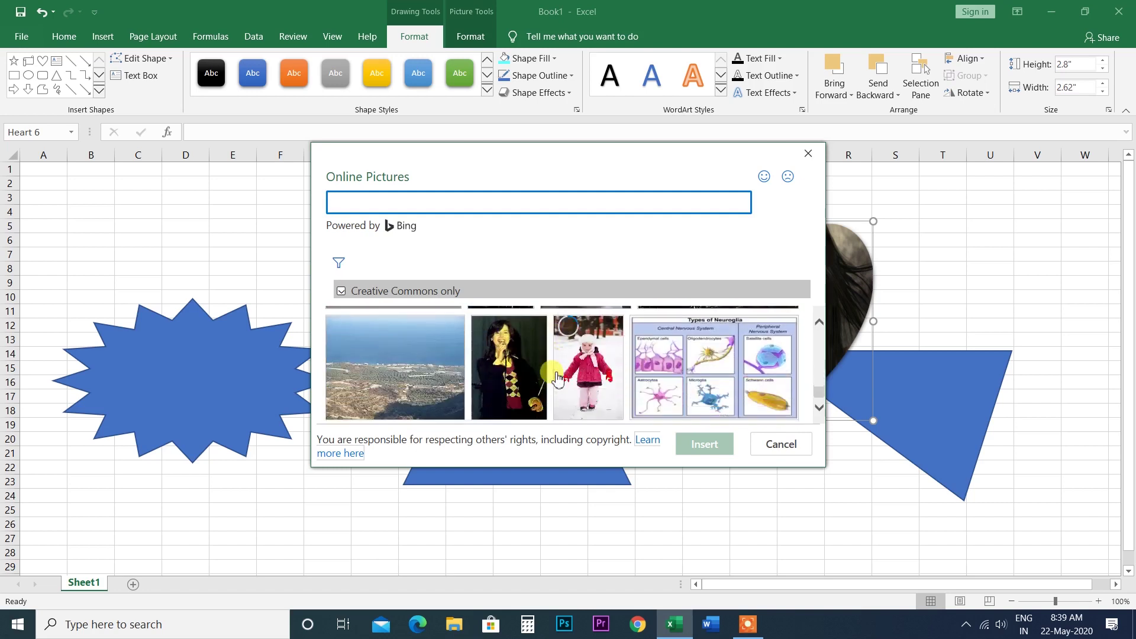
pyautogui.scroll(-2, 556, 377)
pyautogui.scroll(-1, 556, 377)
pyautogui.scroll(-2, 556, 377)
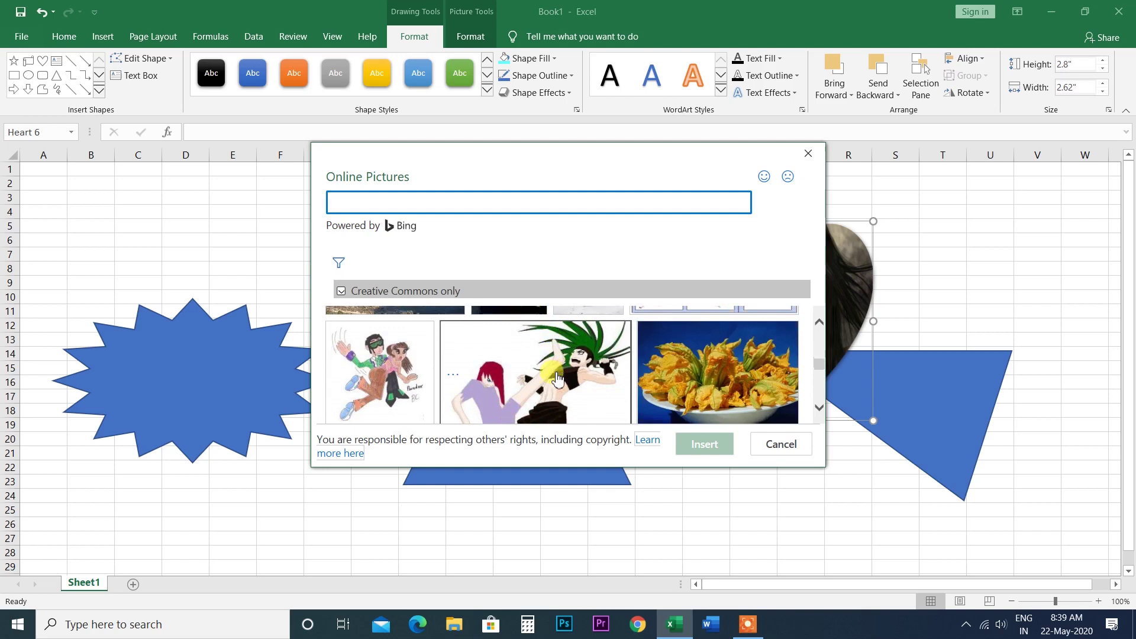
pyautogui.scroll(-2, 556, 377)
pyautogui.scroll(-2, 557, 377)
pyautogui.scroll(-2, 557, 377)
pyautogui.scroll(-2, 556, 377)
pyautogui.scroll(-1, 557, 376)
pyautogui.write('mango')
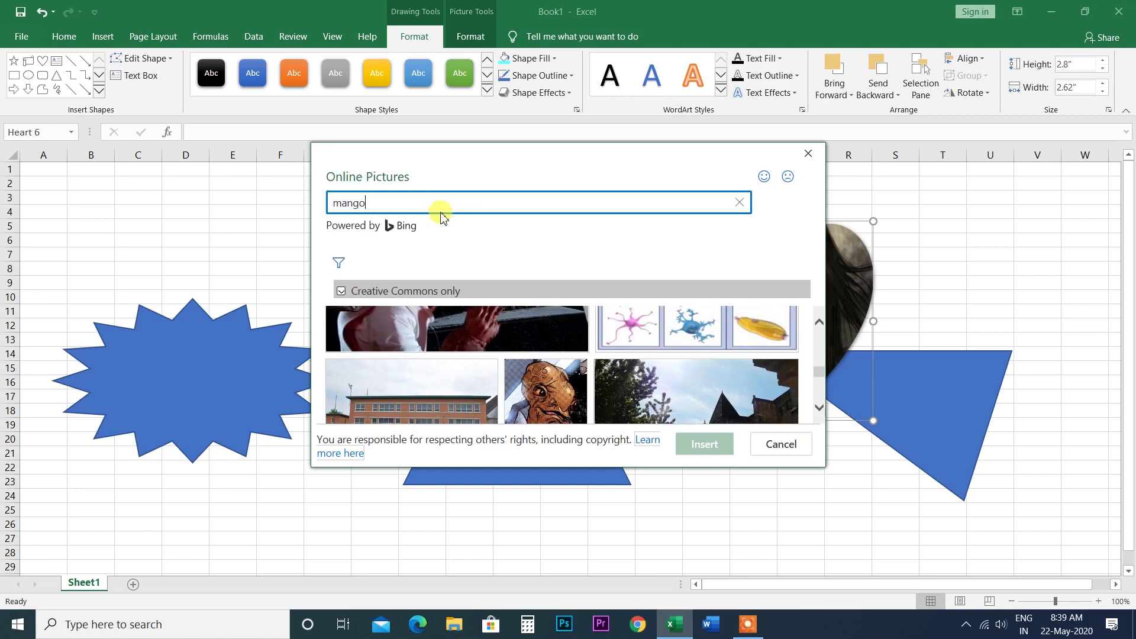
pyautogui.press('Return')
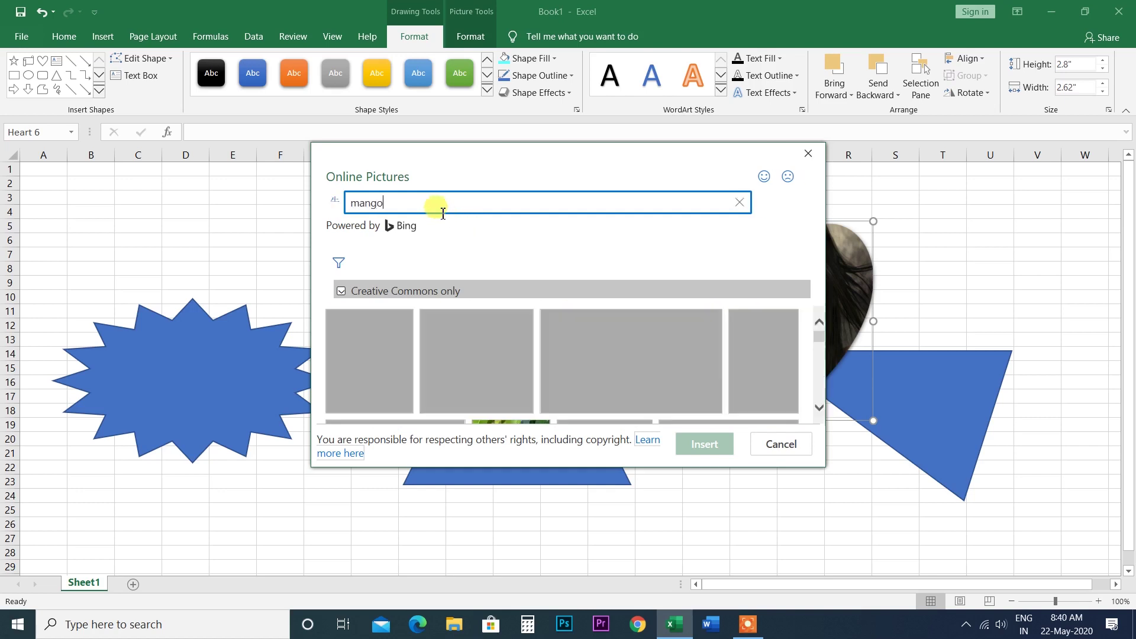
# Step: Insert the fourth mango image from the results as the heart's fill
pyautogui.scroll(-1, 583, 320)
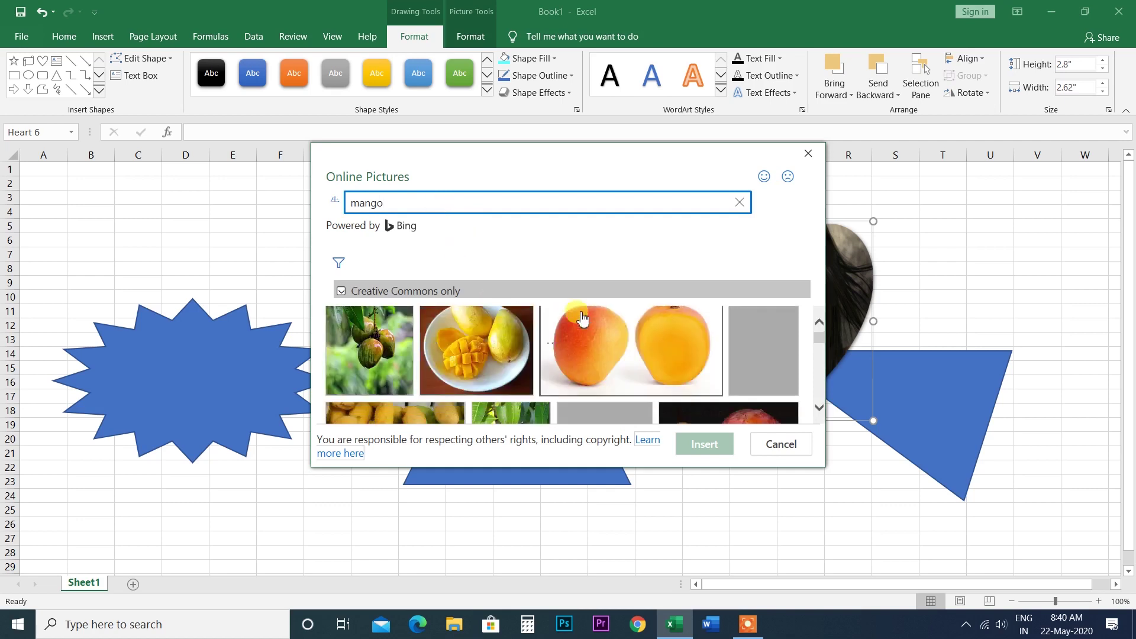
pyautogui.scroll(-1, 584, 320)
pyautogui.scroll(-1, 585, 320)
pyautogui.scroll(-1, 586, 322)
pyautogui.scroll(-1, 588, 322)
pyautogui.scroll(-1, 594, 325)
pyautogui.scroll(-1, 601, 329)
pyautogui.scroll(-1, 606, 331)
pyautogui.click(740, 338)
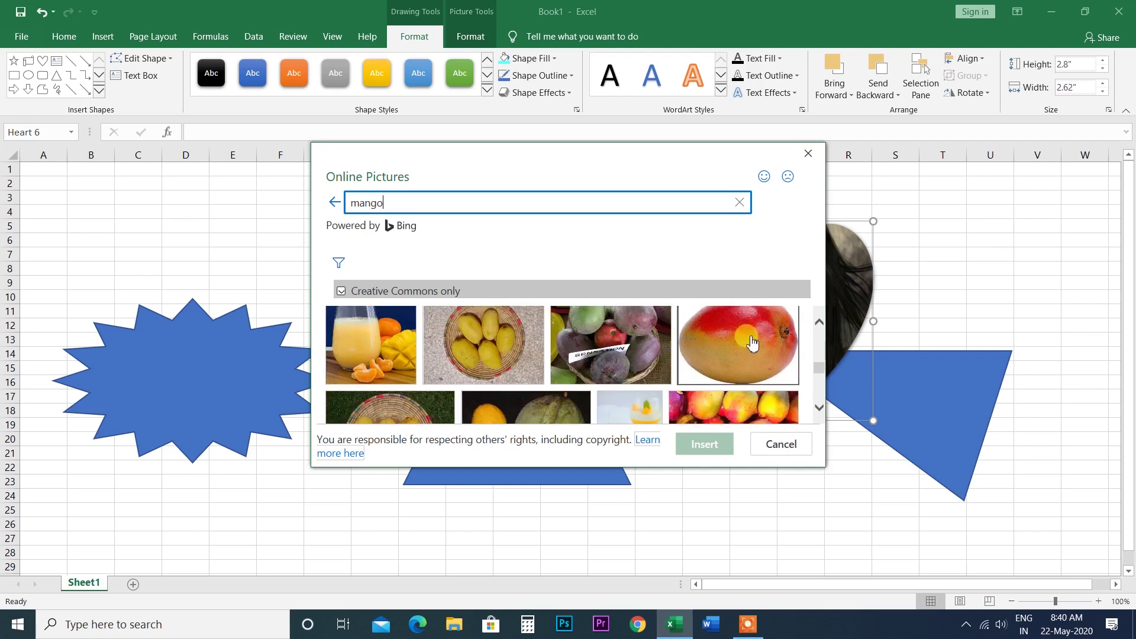
pyautogui.click(704, 445)
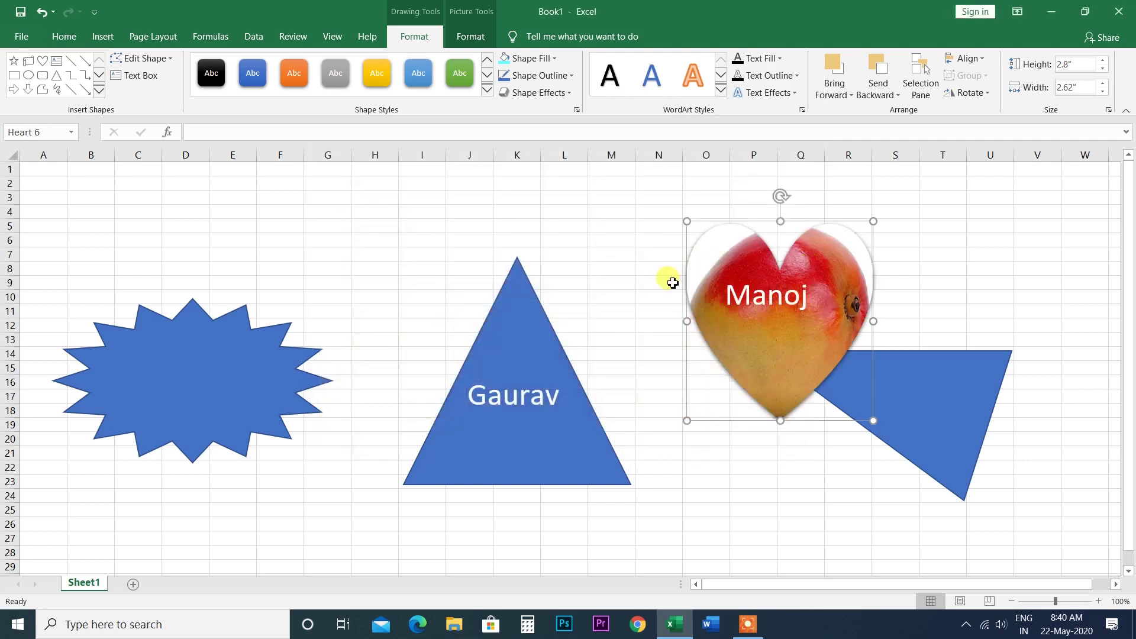
# Step: Apply a light blue linear gradient variation to the heart and bring up More Gradients settings
pyautogui.click(553, 58)
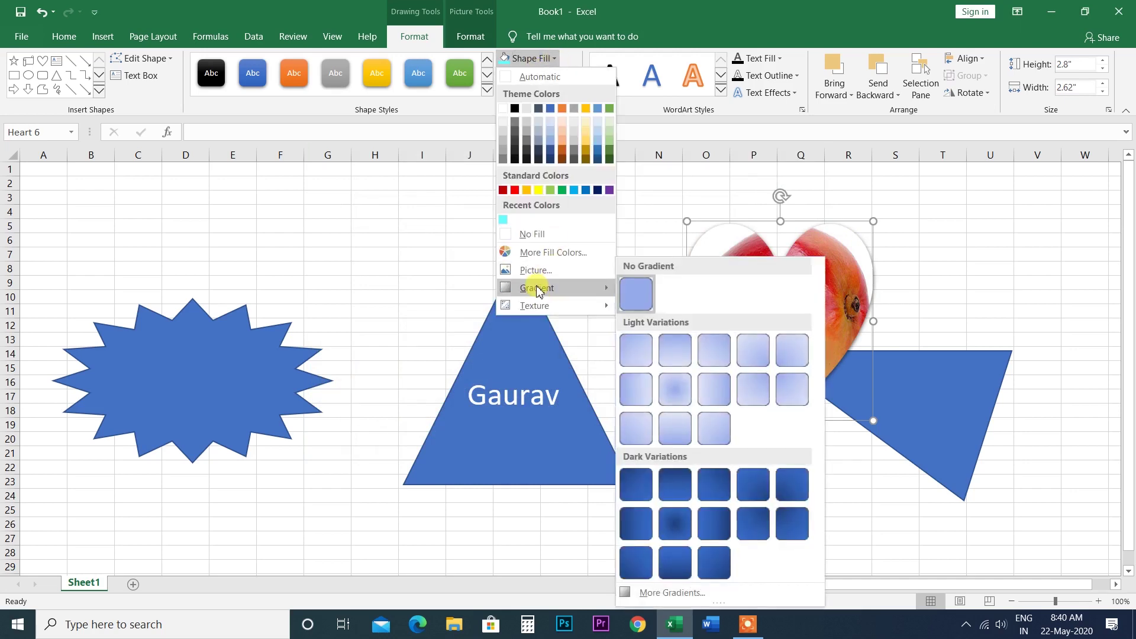
pyautogui.moveTo(536, 288)
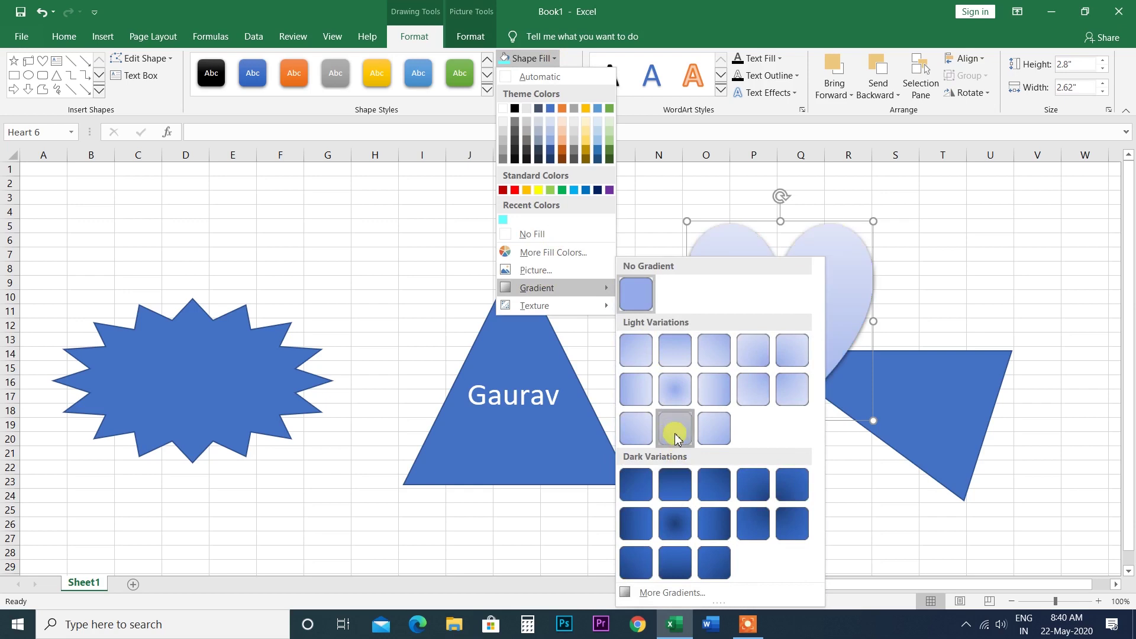
pyautogui.click(675, 428)
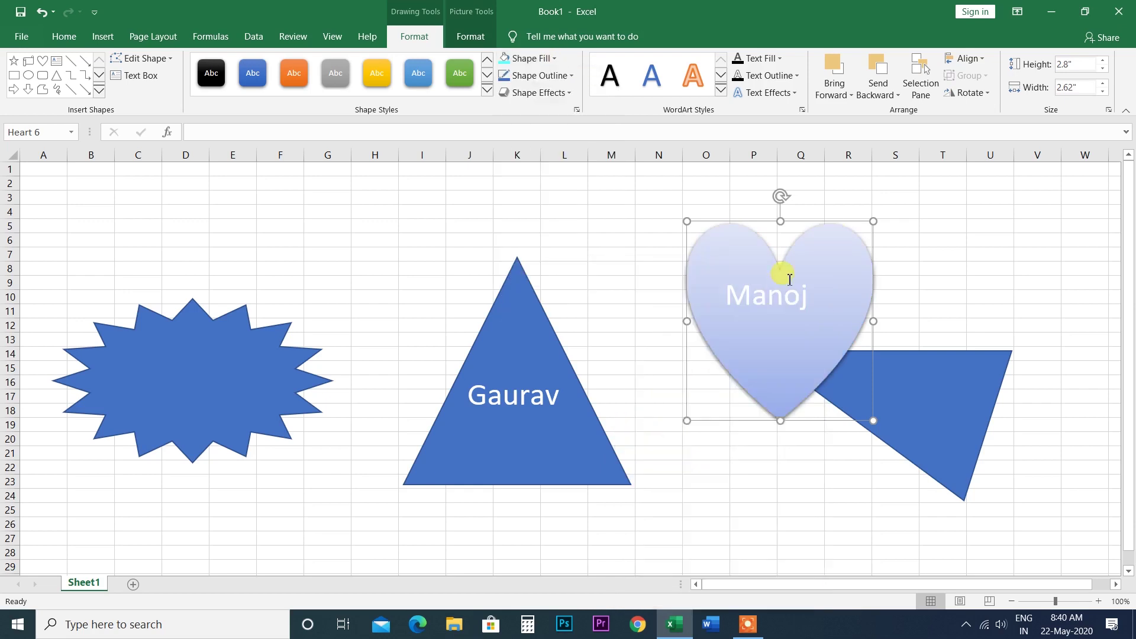
pyautogui.click(570, 75)
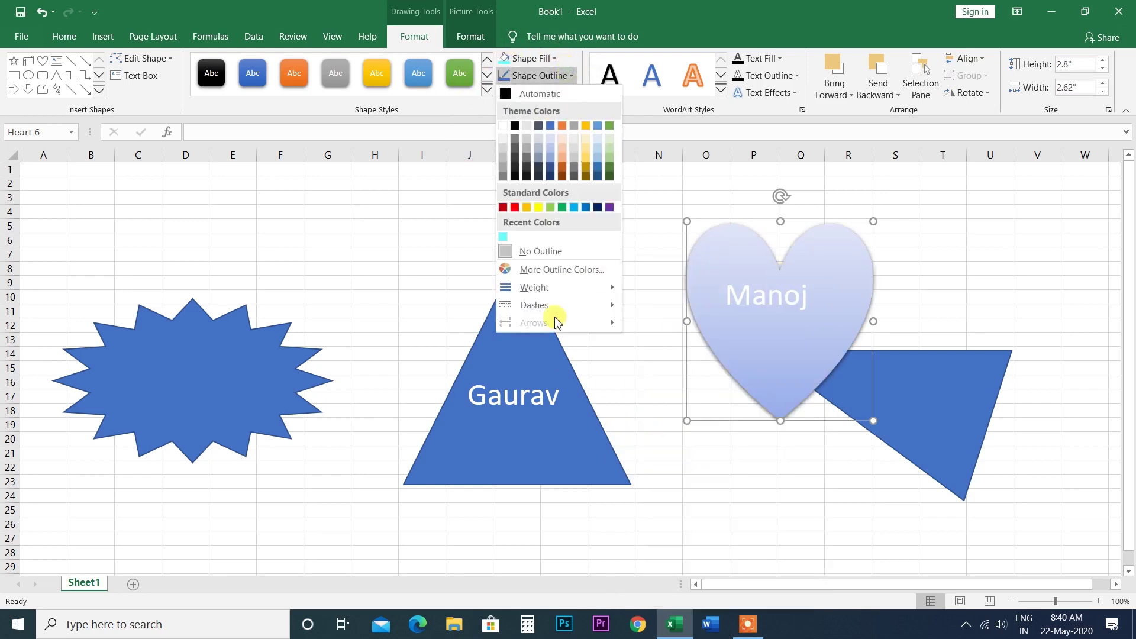
pyautogui.click(550, 58)
pyautogui.moveTo(537, 288)
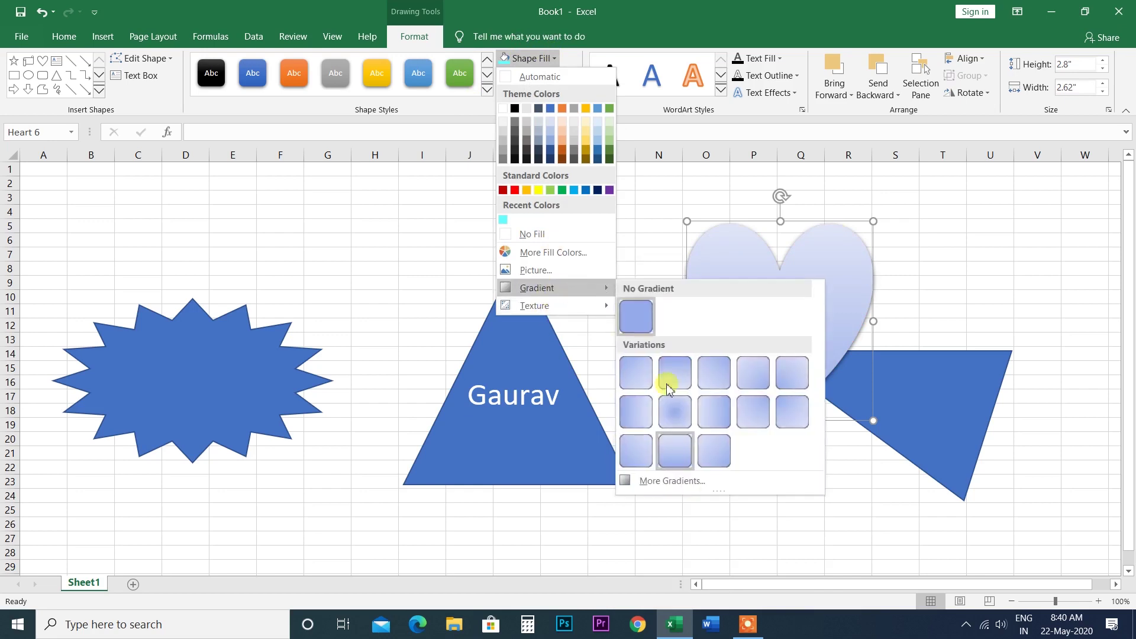
pyautogui.click(679, 481)
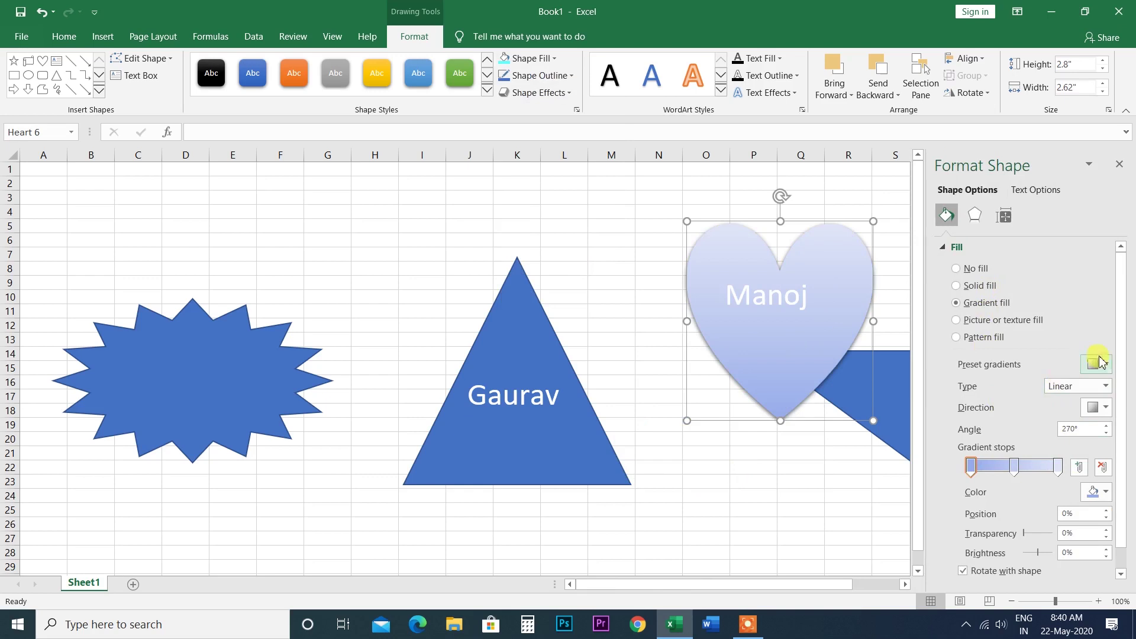
# Step: Start from a gold preset gradient, set to Rectangular type radiating from the centre
pyautogui.click(1099, 363)
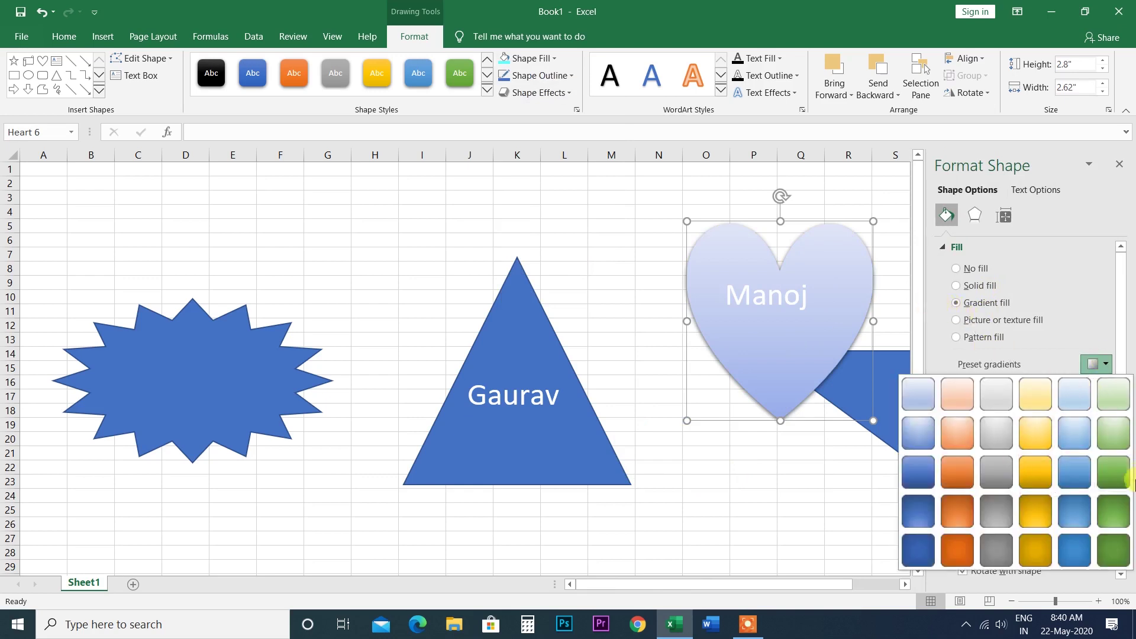
pyautogui.click(1043, 477)
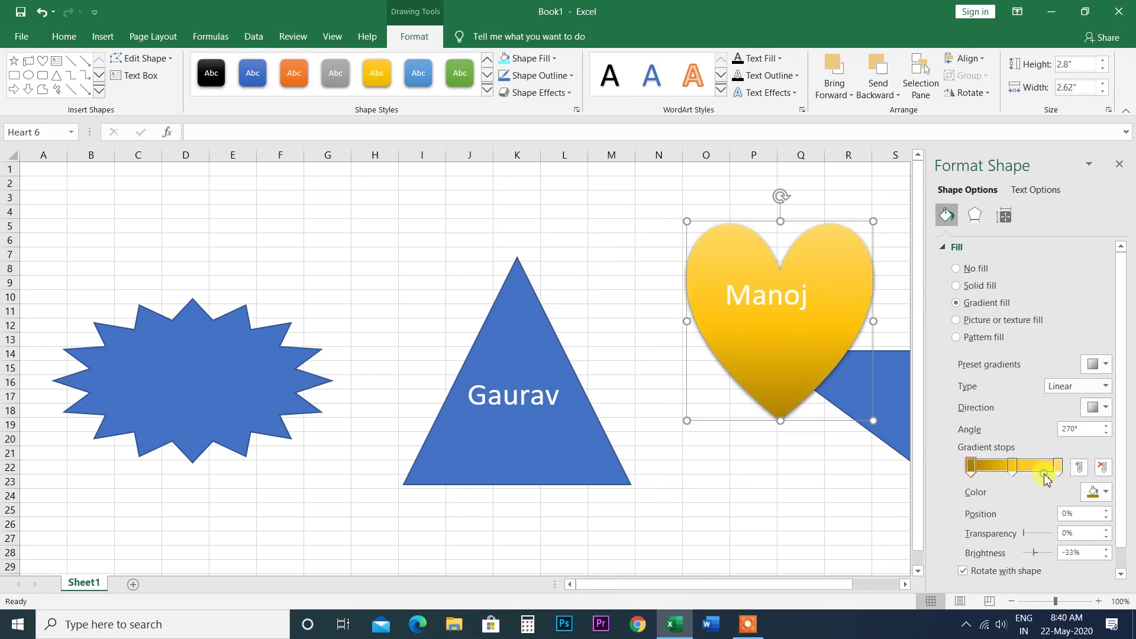
pyautogui.click(1105, 385)
pyautogui.click(1068, 428)
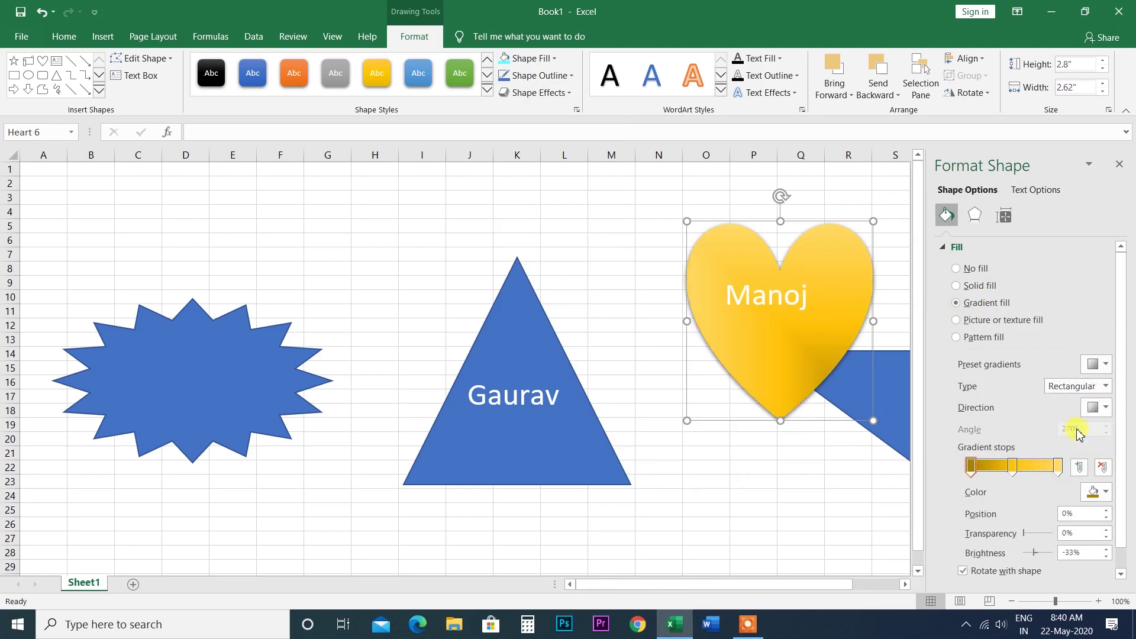
pyautogui.click(1107, 407)
pyautogui.click(1035, 440)
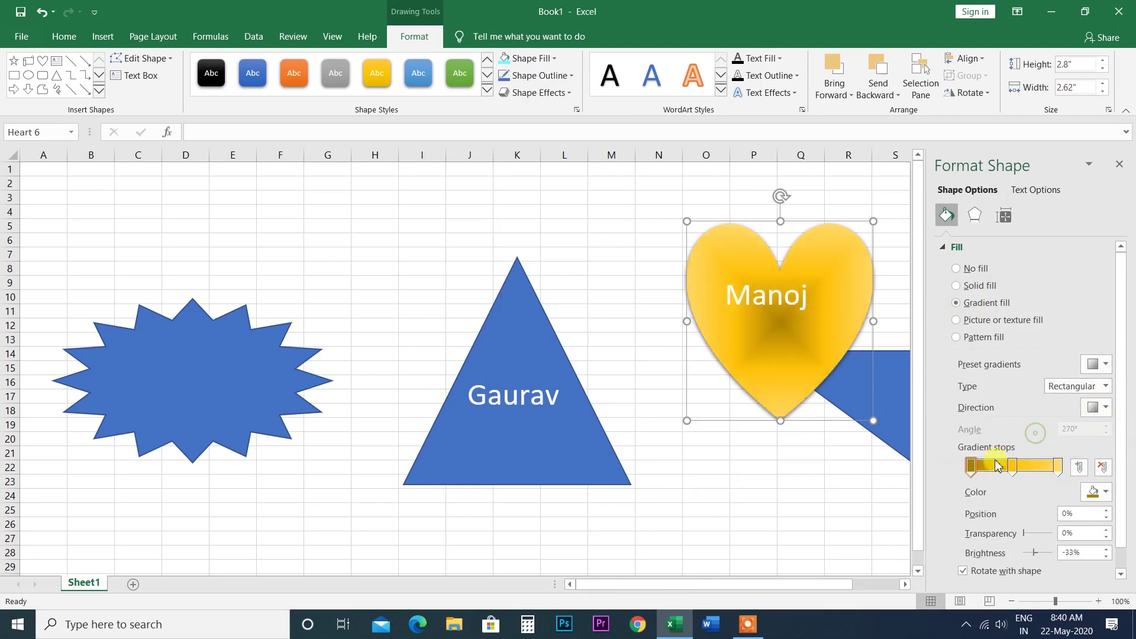
# Step: Recolour the gradient stops red, green and blue, nudge the yellow stop inward, and close the pane
pyautogui.click(1089, 492)
pyautogui.click(1036, 434)
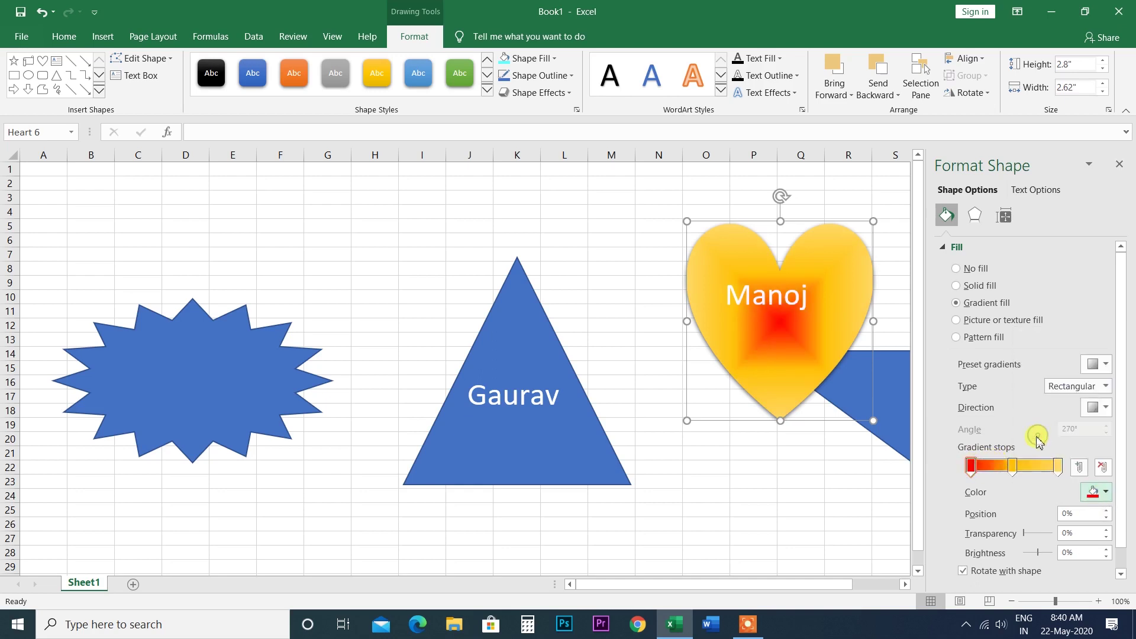
pyautogui.click(1016, 468)
pyautogui.click(1094, 492)
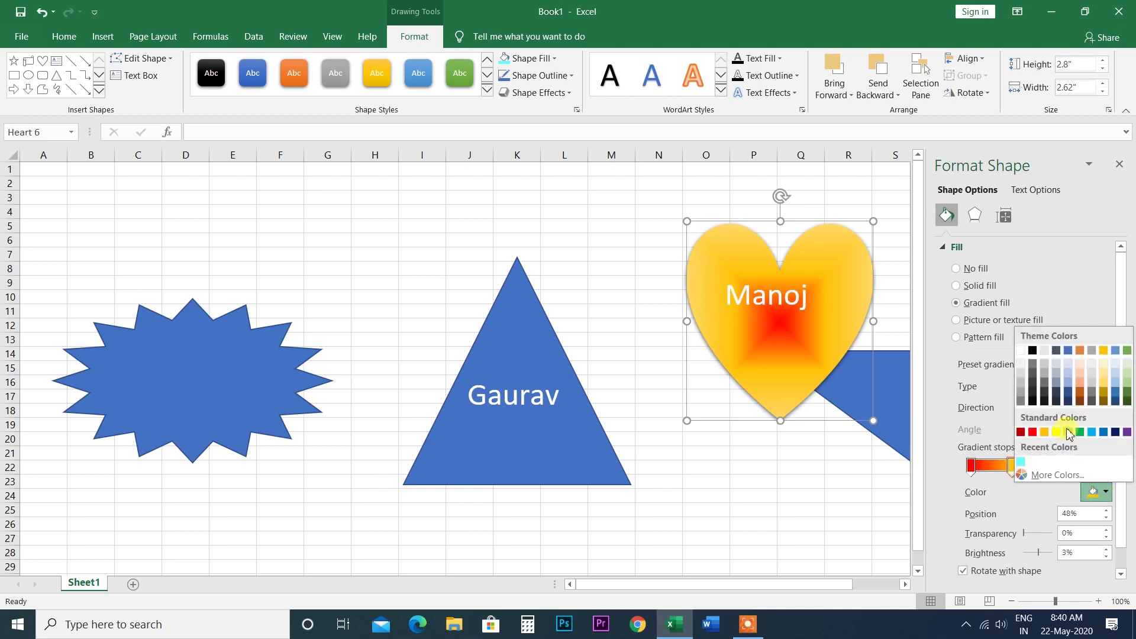
pyautogui.click(1080, 432)
pyautogui.click(1049, 462)
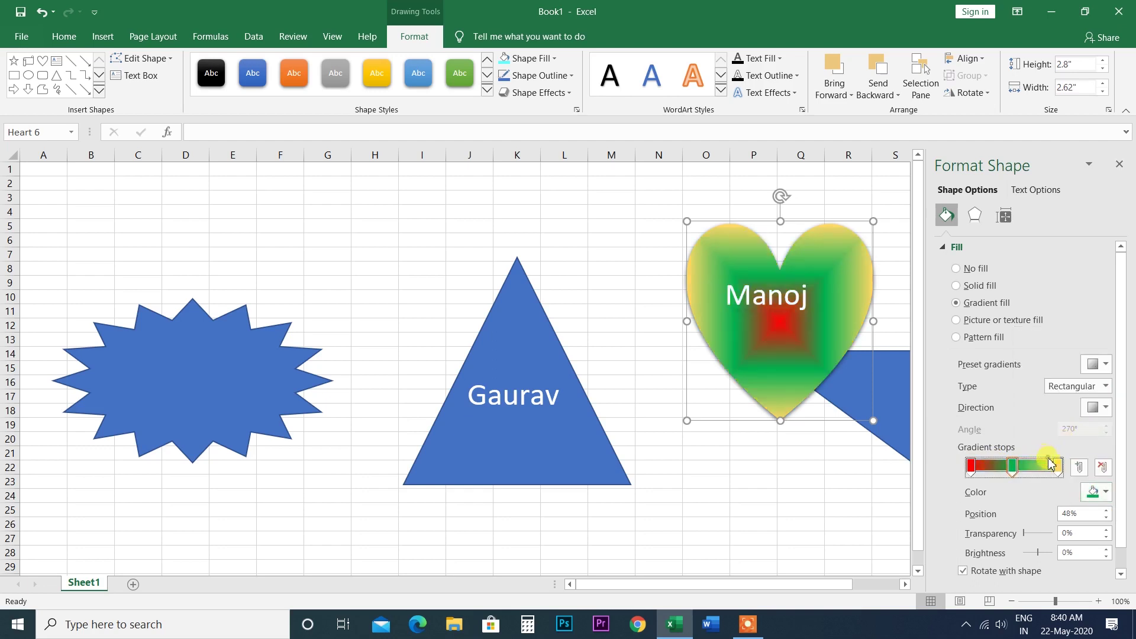
pyautogui.moveTo(1049, 468); pyautogui.dragTo(1045, 473)
pyautogui.click(1105, 494)
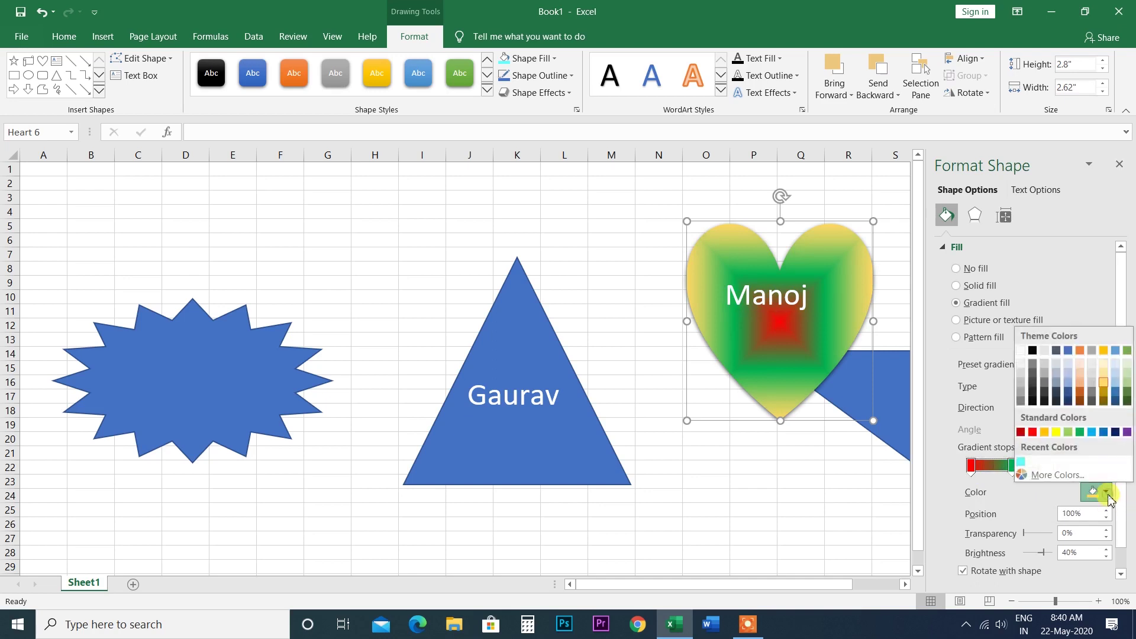
pyautogui.click(1104, 432)
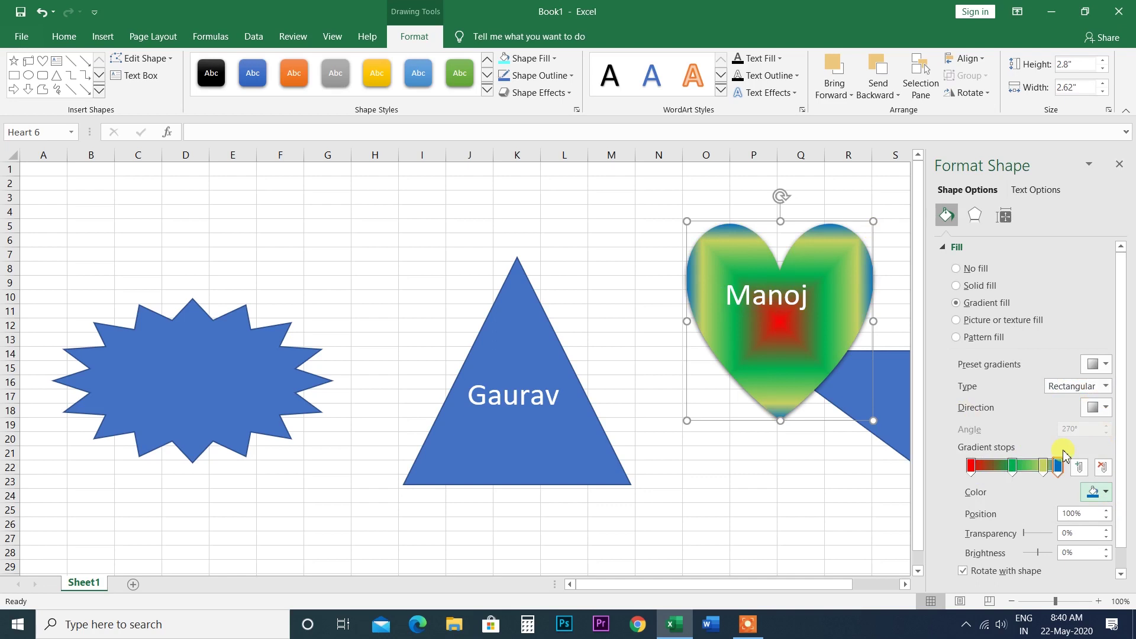
pyautogui.click(1116, 162)
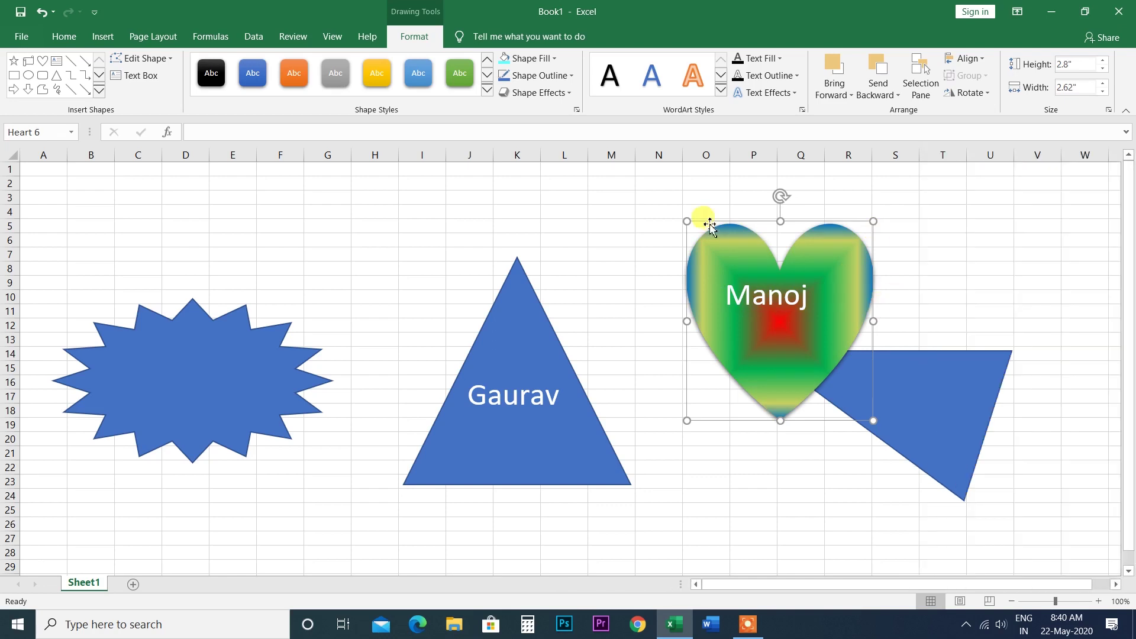
# Step: Fill the heart with the Cork texture after briefly trying Water droplets
pyautogui.click(556, 59)
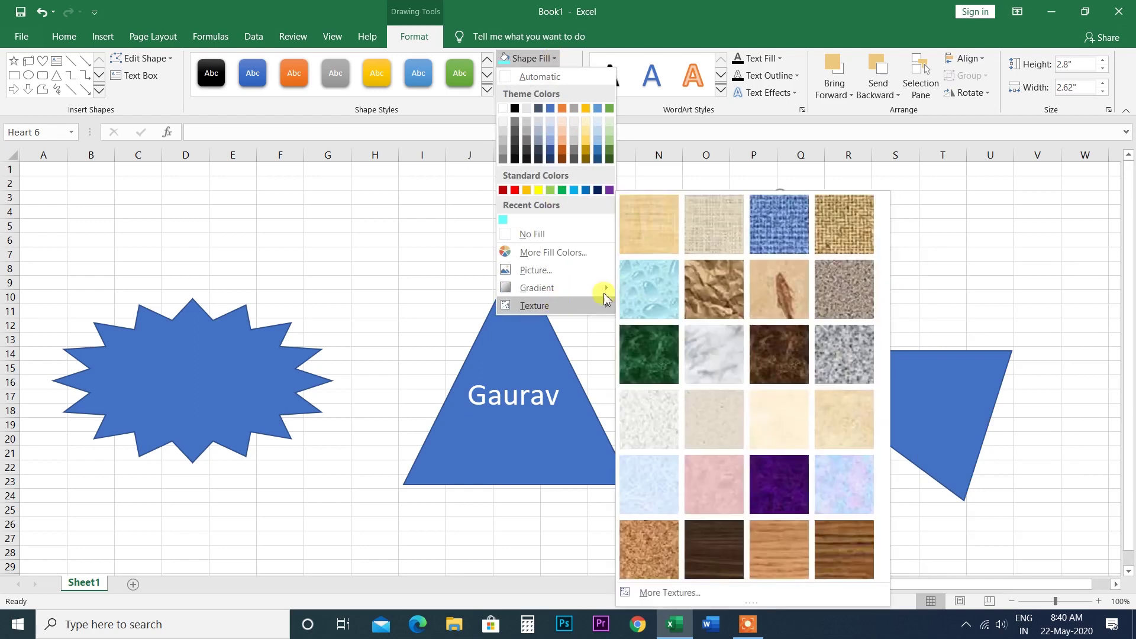
pyautogui.click(660, 287)
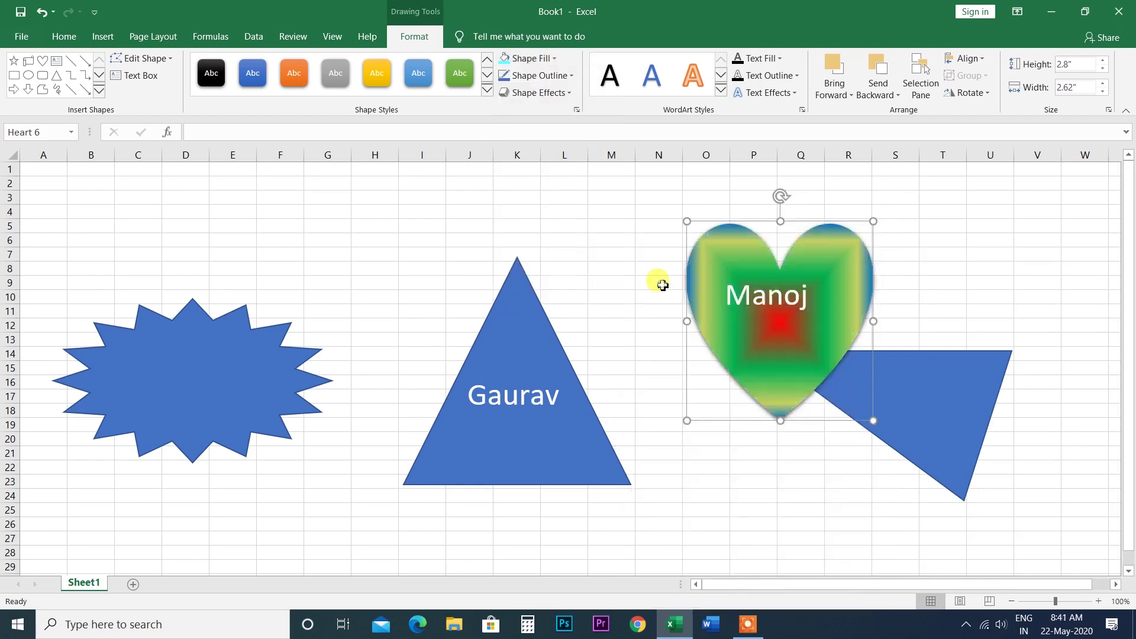
pyautogui.click(568, 77)
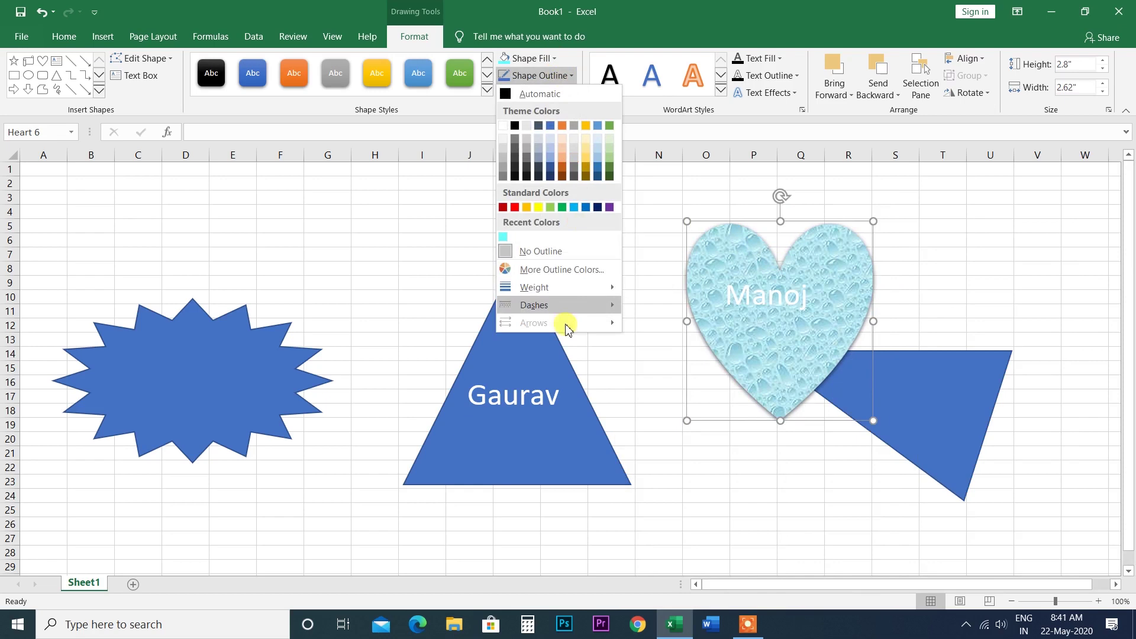
pyautogui.click(553, 58)
pyautogui.moveTo(534, 305)
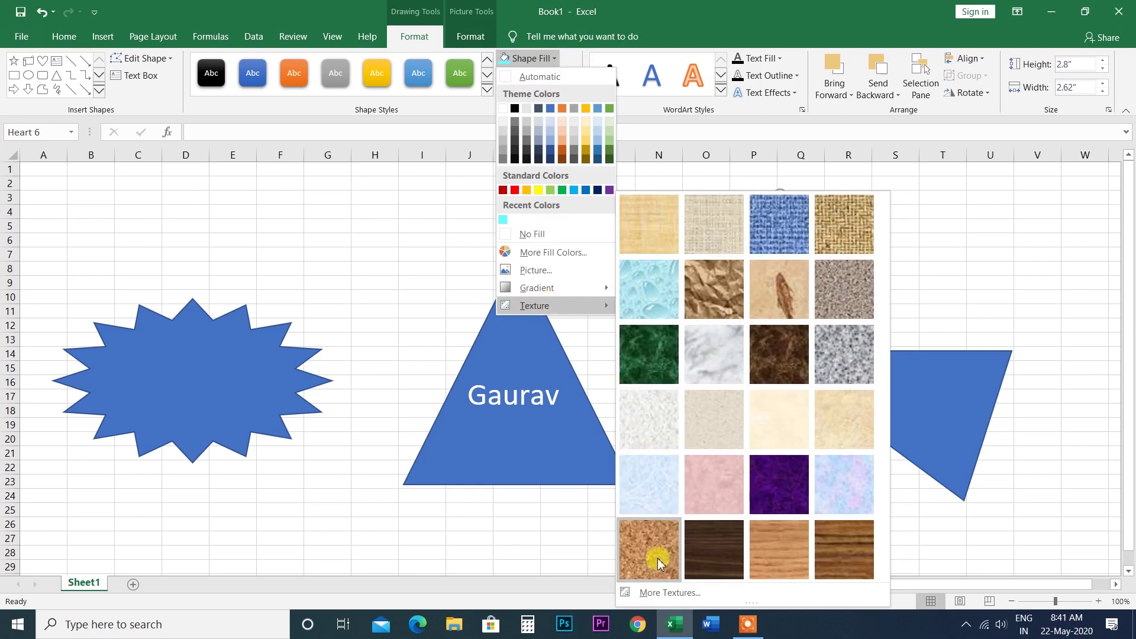
pyautogui.click(659, 562)
pyautogui.click(531, 58)
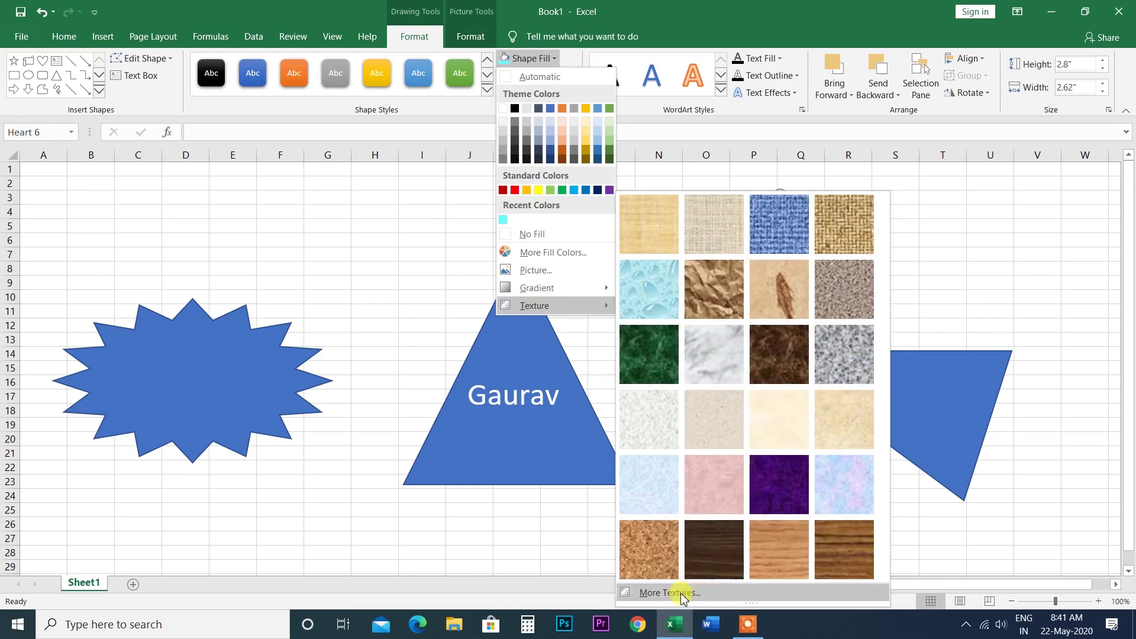
pyautogui.click(680, 595)
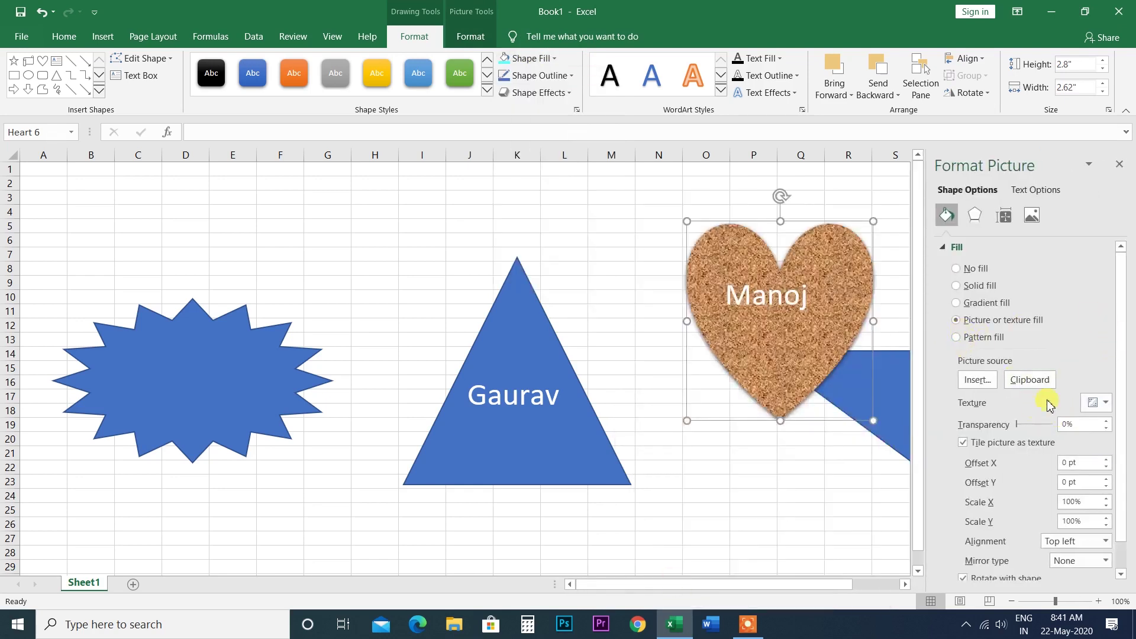
# Step: Fill the heart with the fish fossil texture at 19% transparency
pyautogui.click(1099, 402)
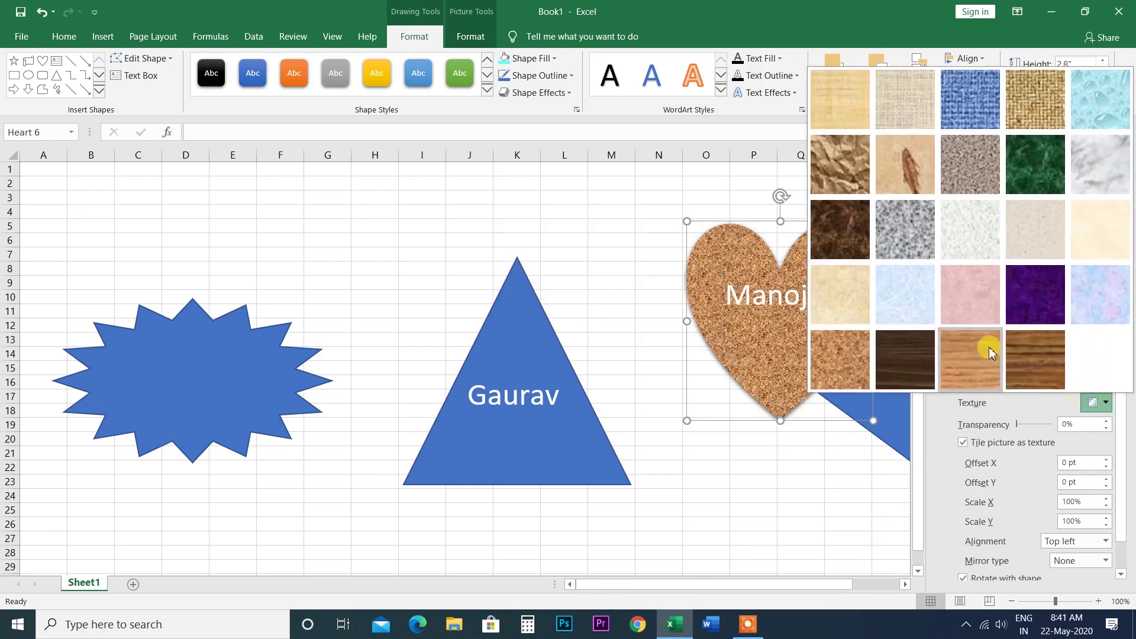
pyautogui.click(945, 303)
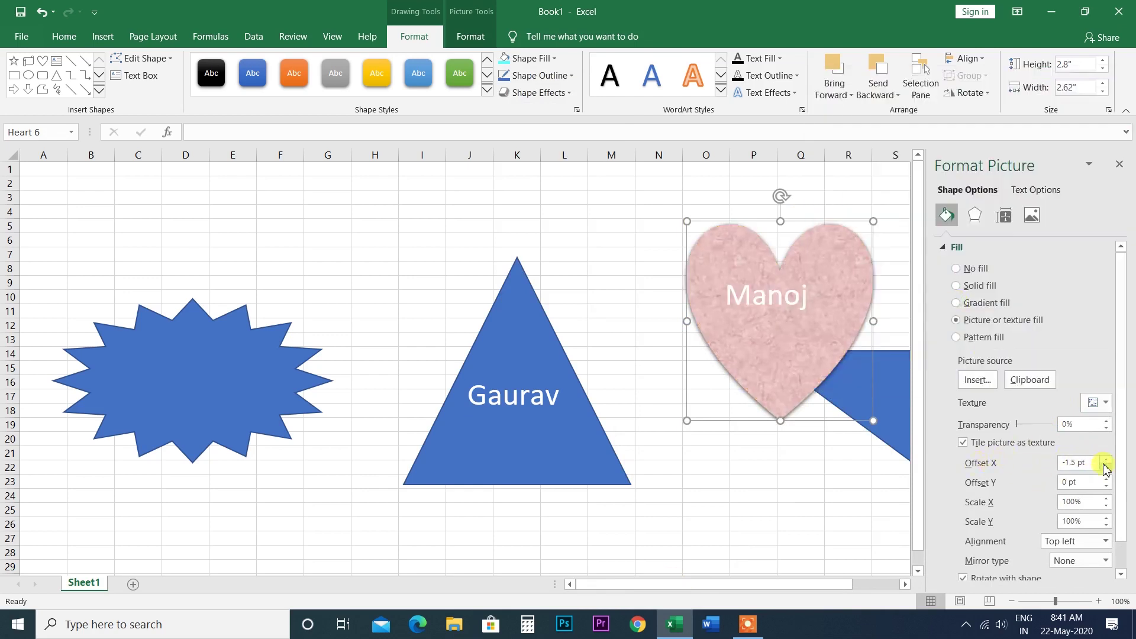
pyautogui.click(1105, 403)
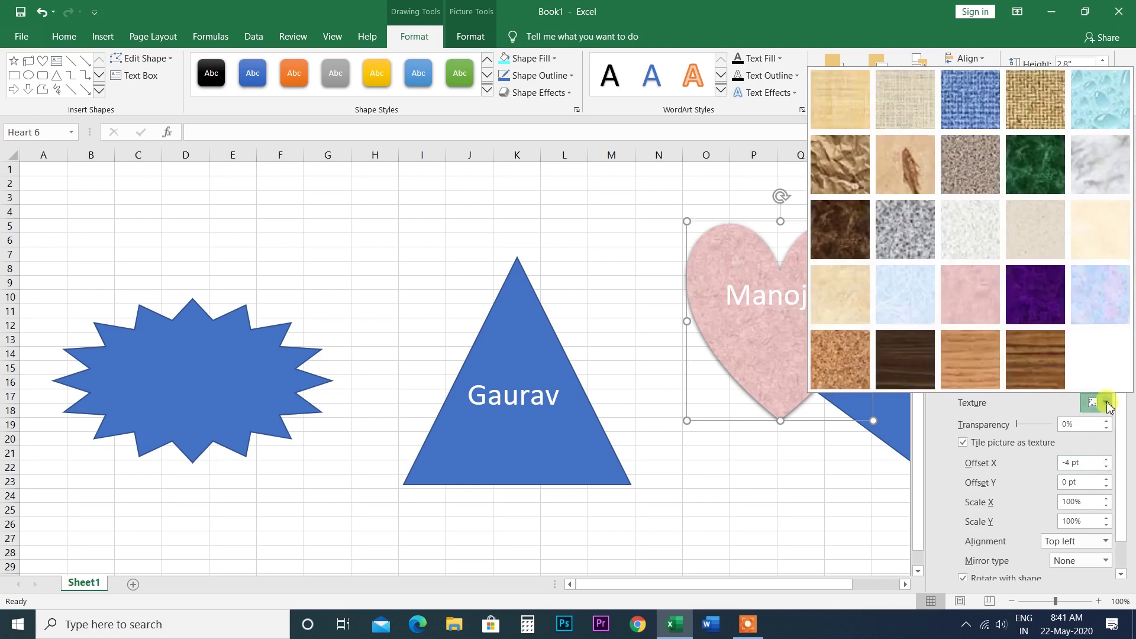
pyautogui.click(895, 158)
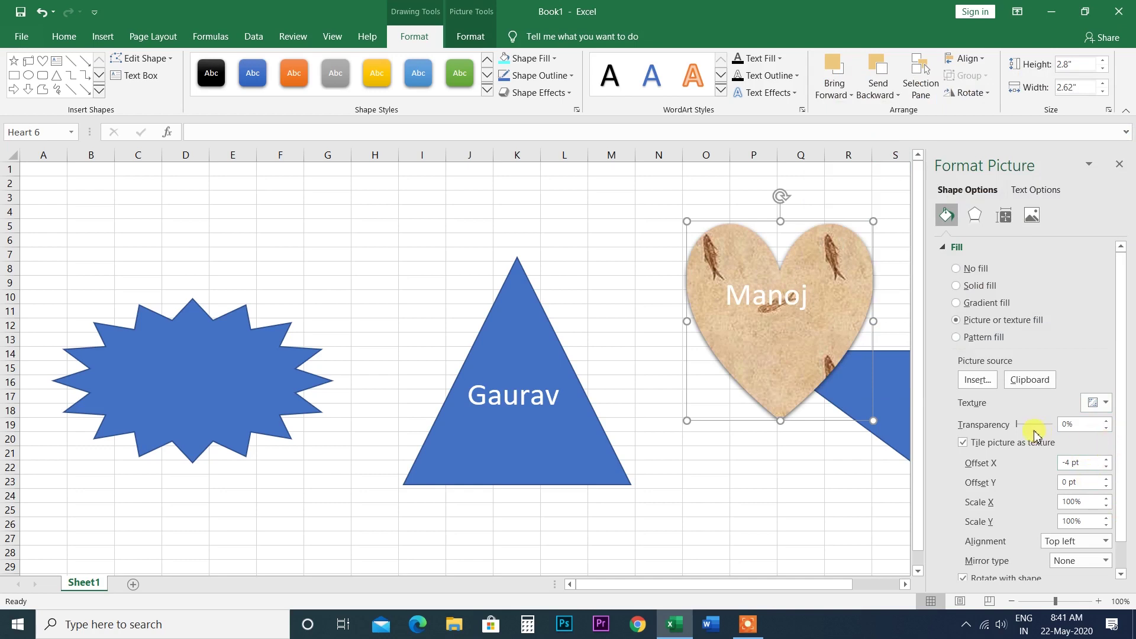
pyautogui.moveTo(1018, 424); pyautogui.dragTo(1022, 424)
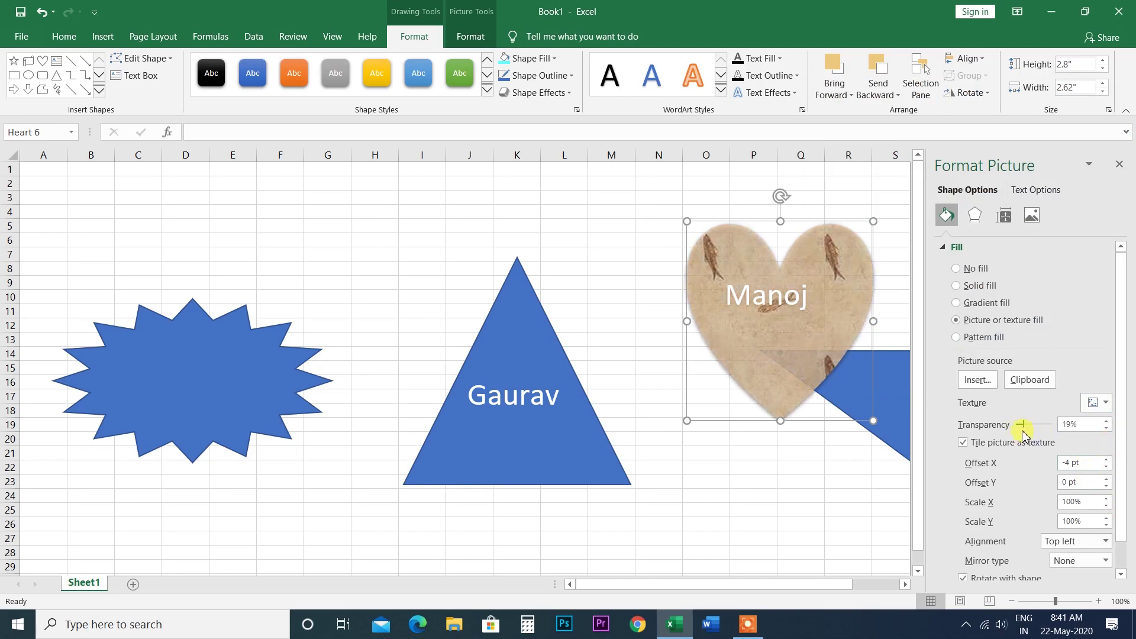
# Step: Offset the texture X -3 pt and Y -2.5 pt, align it right, mirror vertically, then close
pyautogui.click(1105, 461)
pyautogui.click(1106, 461)
pyautogui.click(1105, 461)
pyautogui.click(1106, 468)
pyautogui.click(1105, 467)
pyautogui.click(1106, 468)
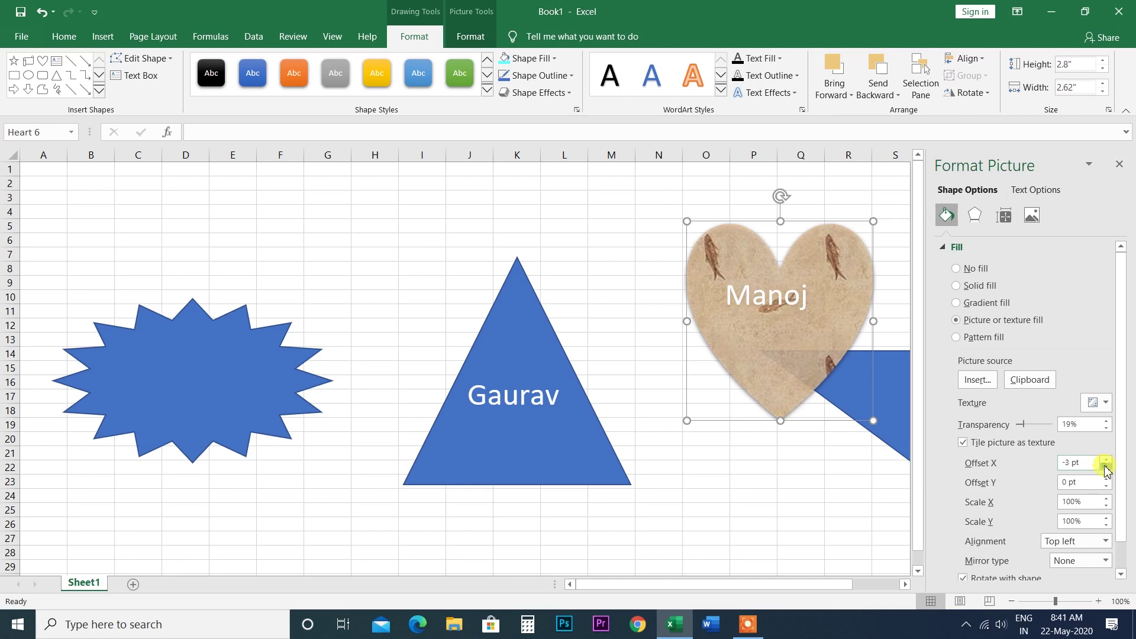
pyautogui.click(1105, 486)
pyautogui.click(1105, 486)
pyautogui.click(1105, 487)
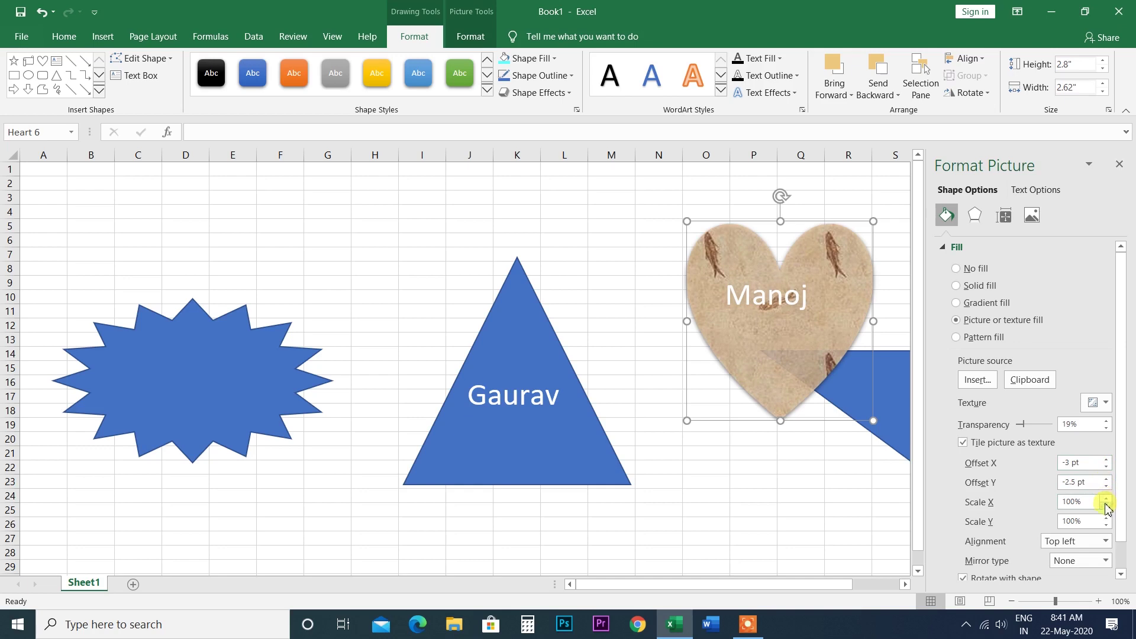
pyautogui.click(1108, 542)
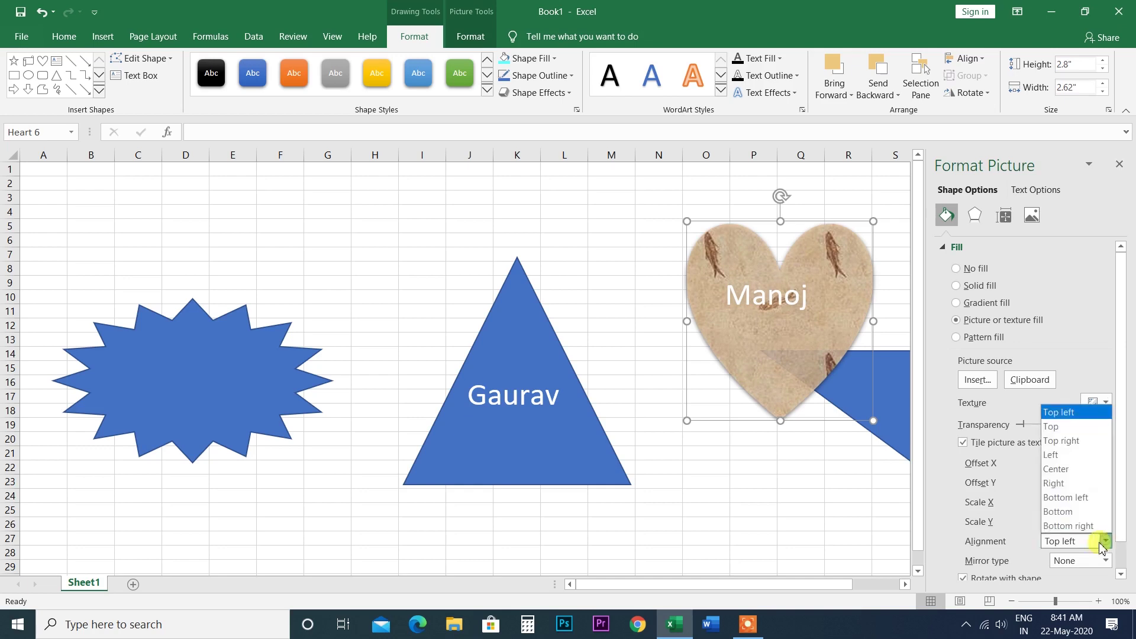
pyautogui.click(1059, 481)
pyautogui.click(1098, 562)
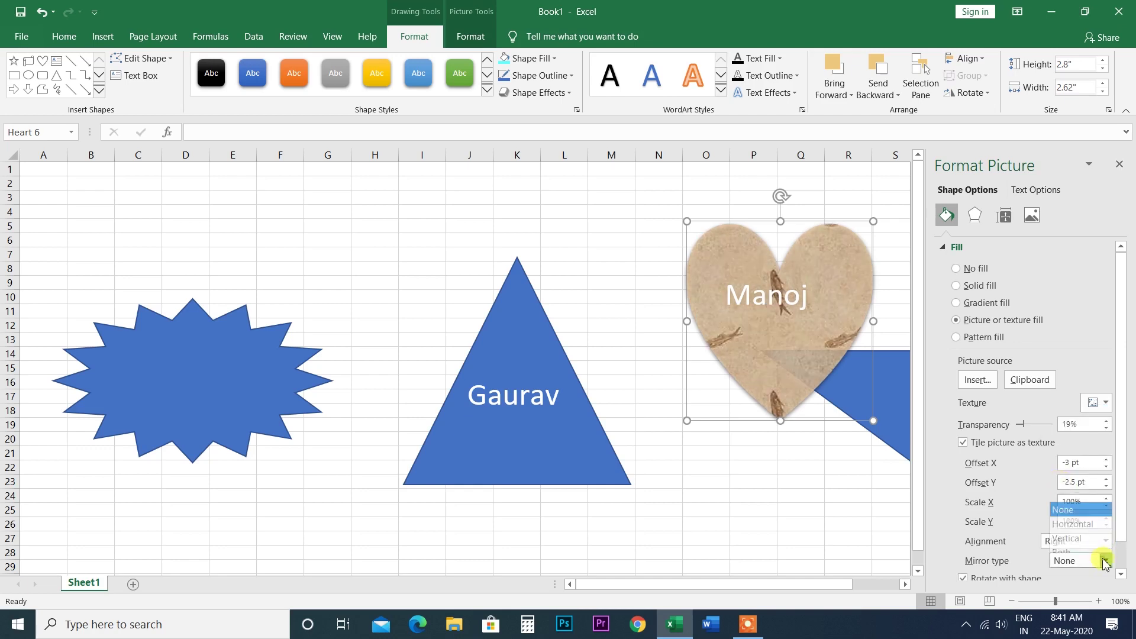
pyautogui.click(1086, 528)
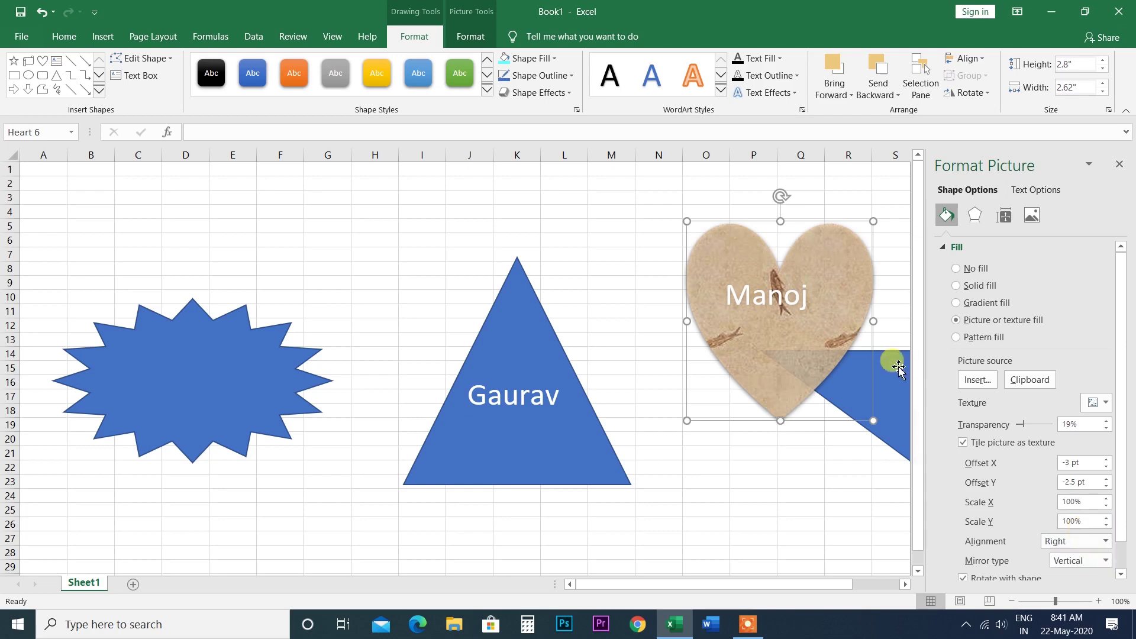
pyautogui.click(1120, 165)
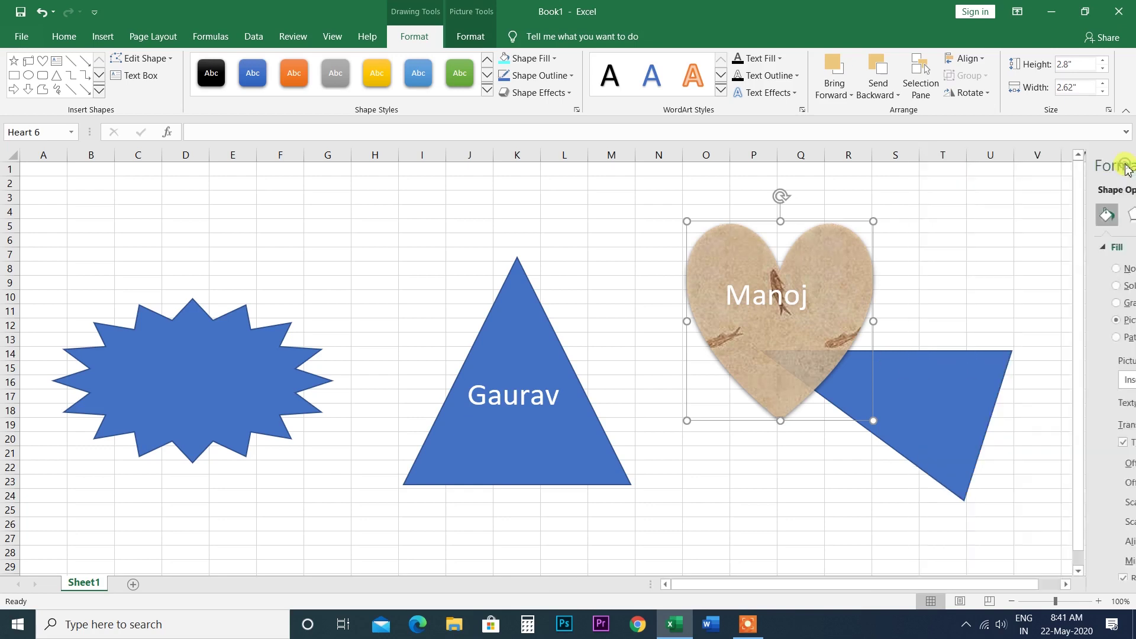
# Step: Set the heart's outline weight to 6 pt
pyautogui.click(553, 58)
pyautogui.moveTo(550, 287)
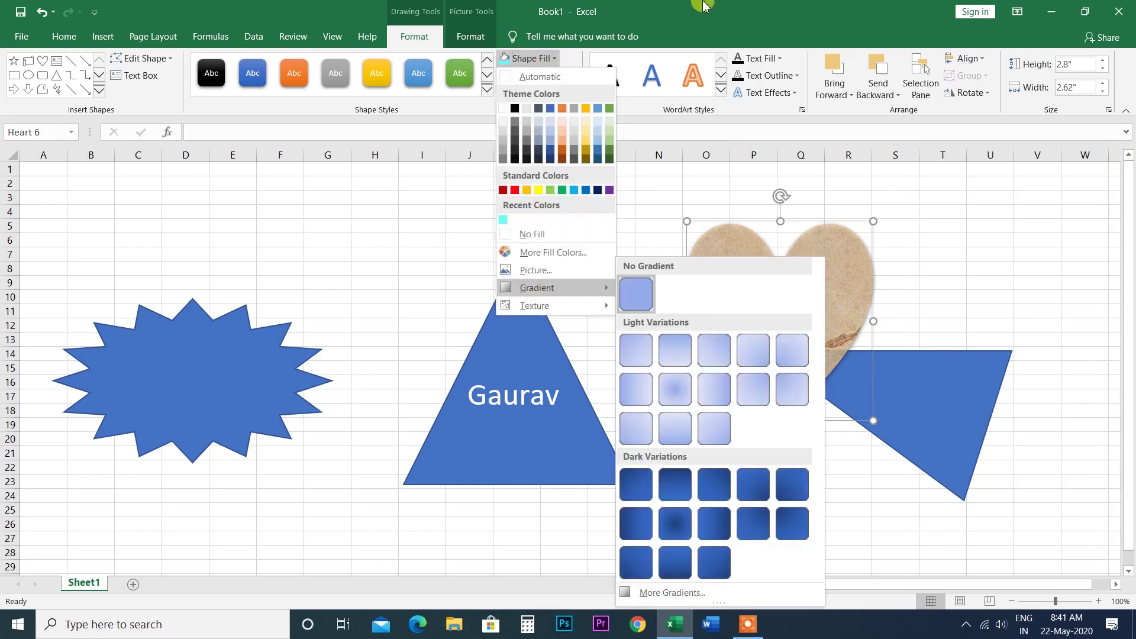
pyautogui.click(704, 6)
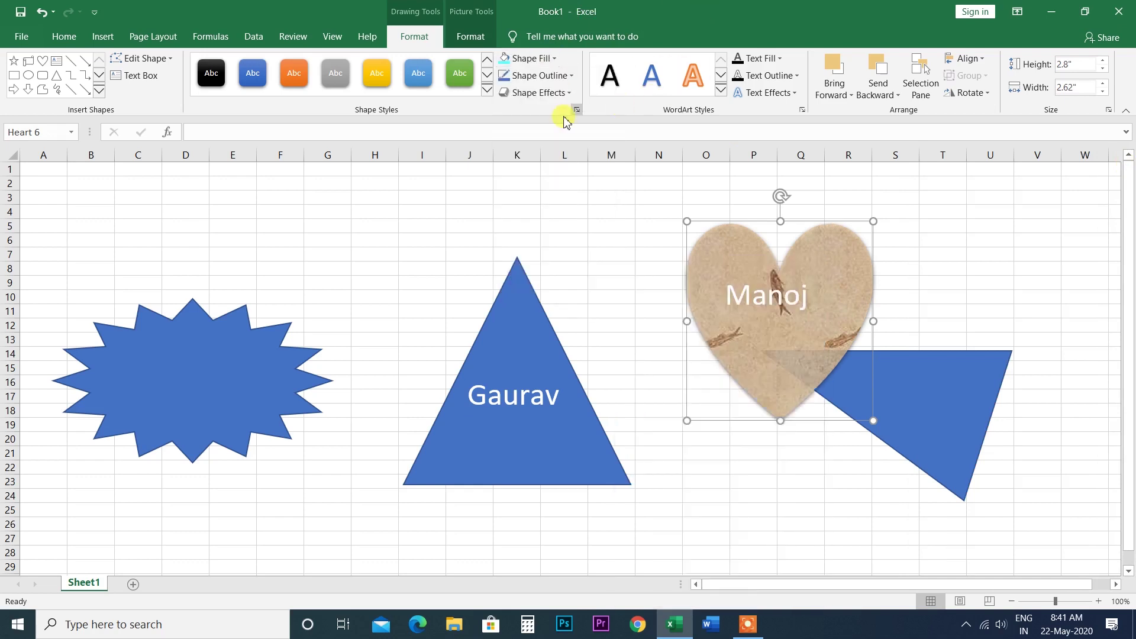
pyautogui.click(572, 77)
pyautogui.moveTo(534, 287)
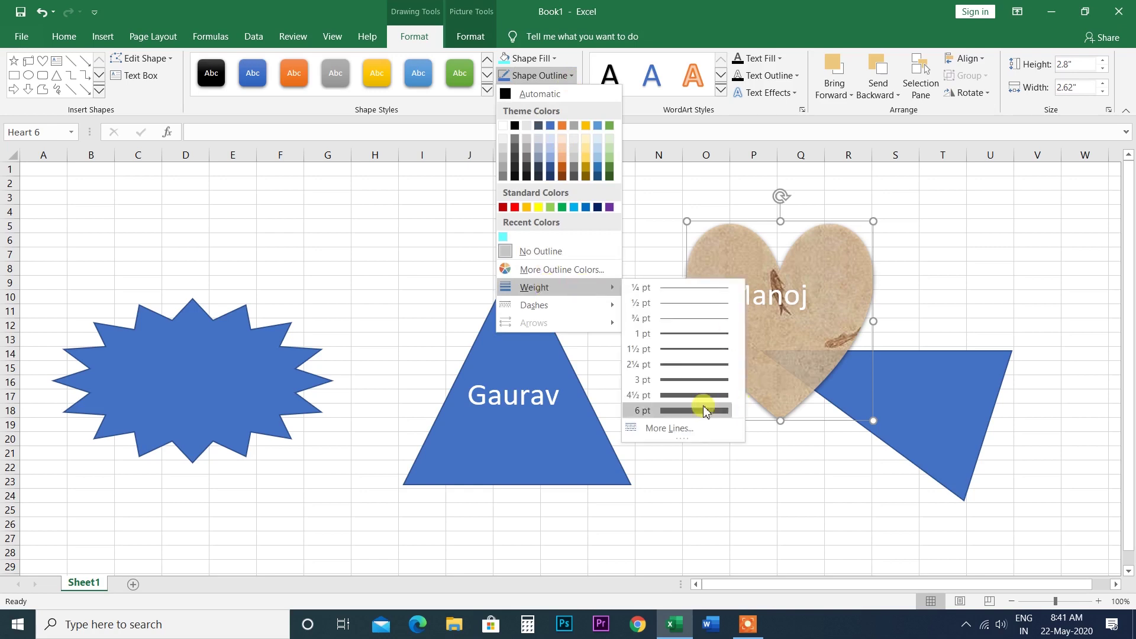
pyautogui.click(684, 394)
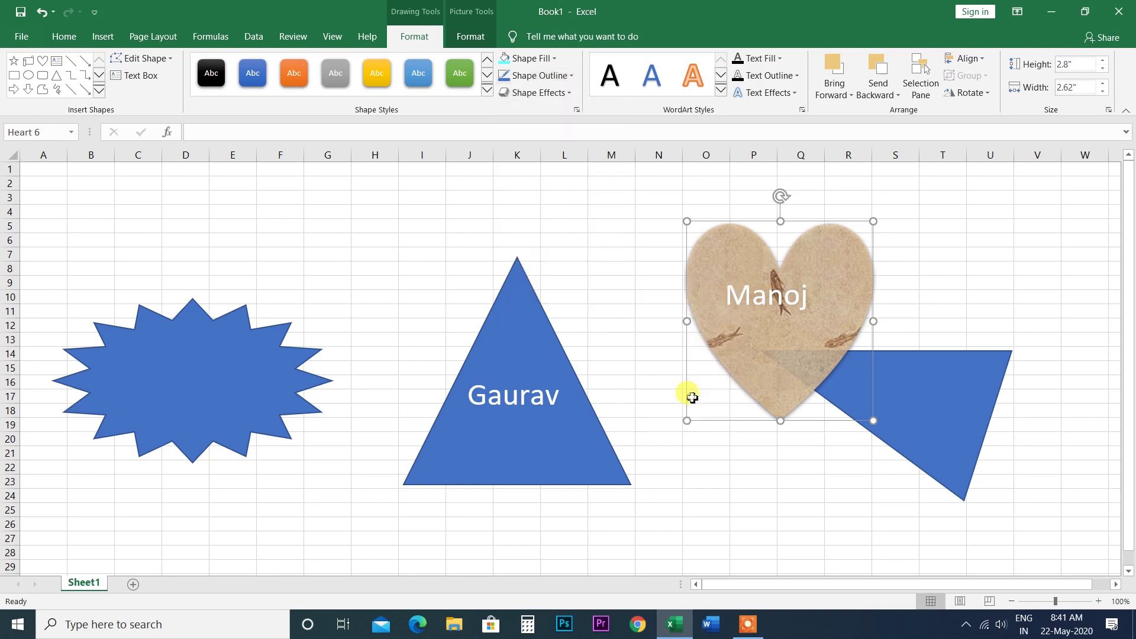
pyautogui.click(574, 76)
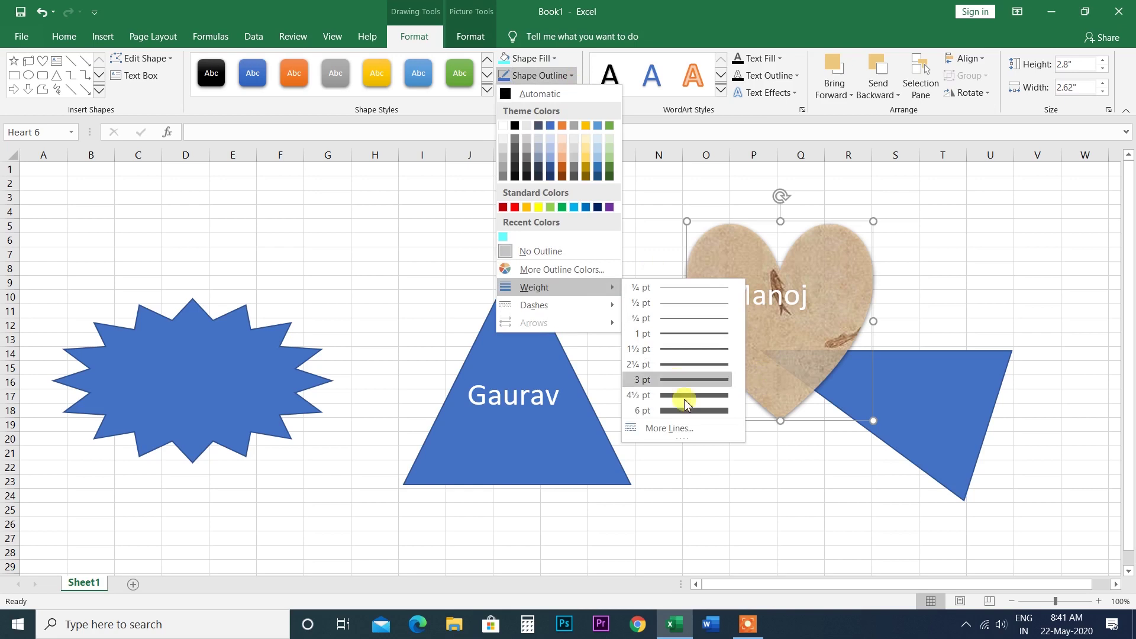
pyautogui.click(681, 409)
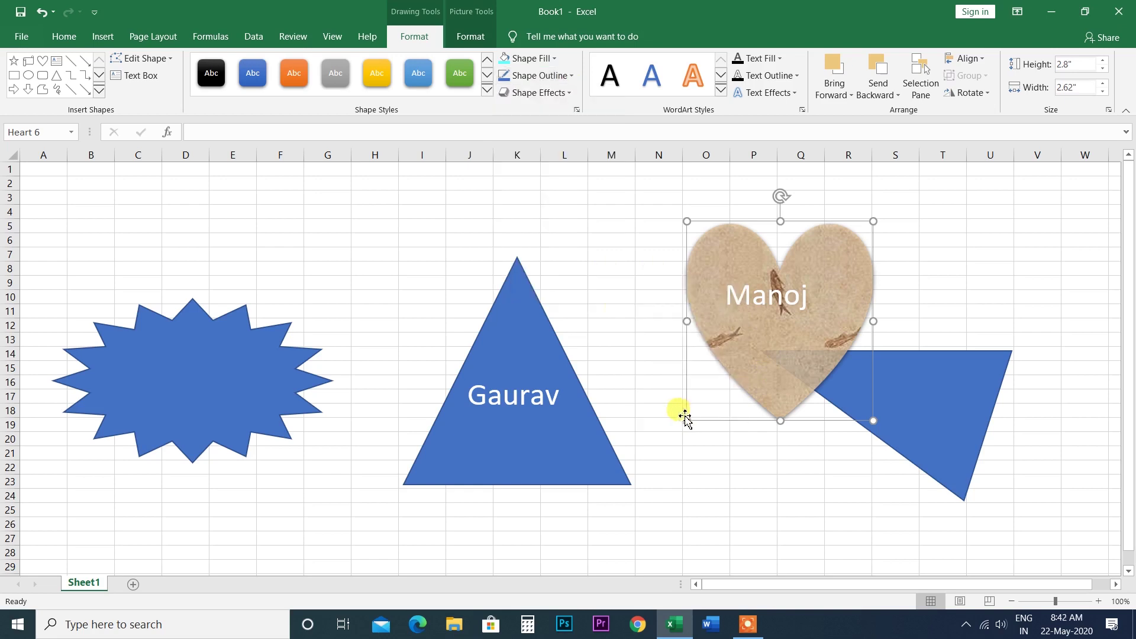
# Step: Colour the outline red and drag the heart left onto the Gaurav triangle
pyautogui.click(568, 77)
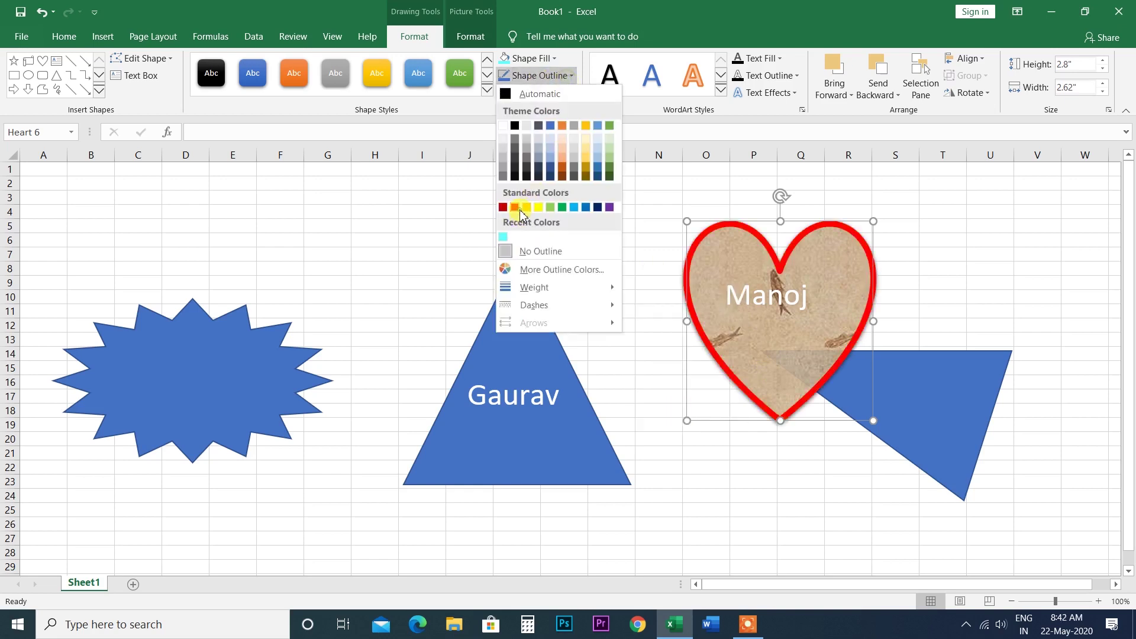
pyautogui.click(519, 210)
pyautogui.moveTo(835, 286)
pyautogui.mouseDown()
pyautogui.moveTo(670, 287)
pyautogui.moveTo(740, 301)
pyautogui.mouseUp()
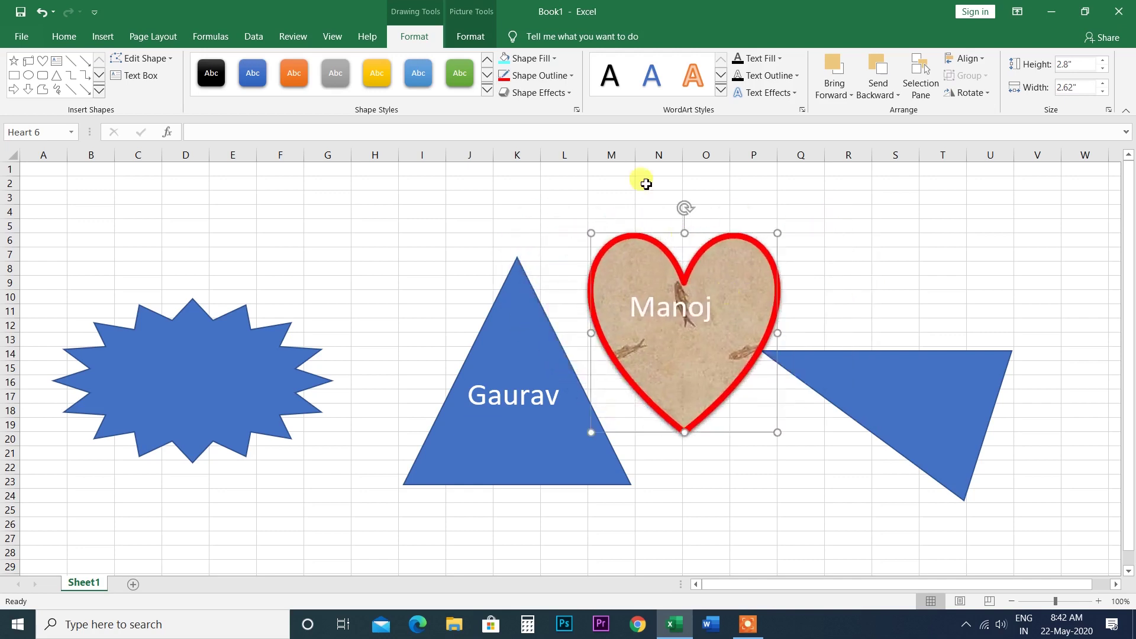
pyautogui.click(569, 77)
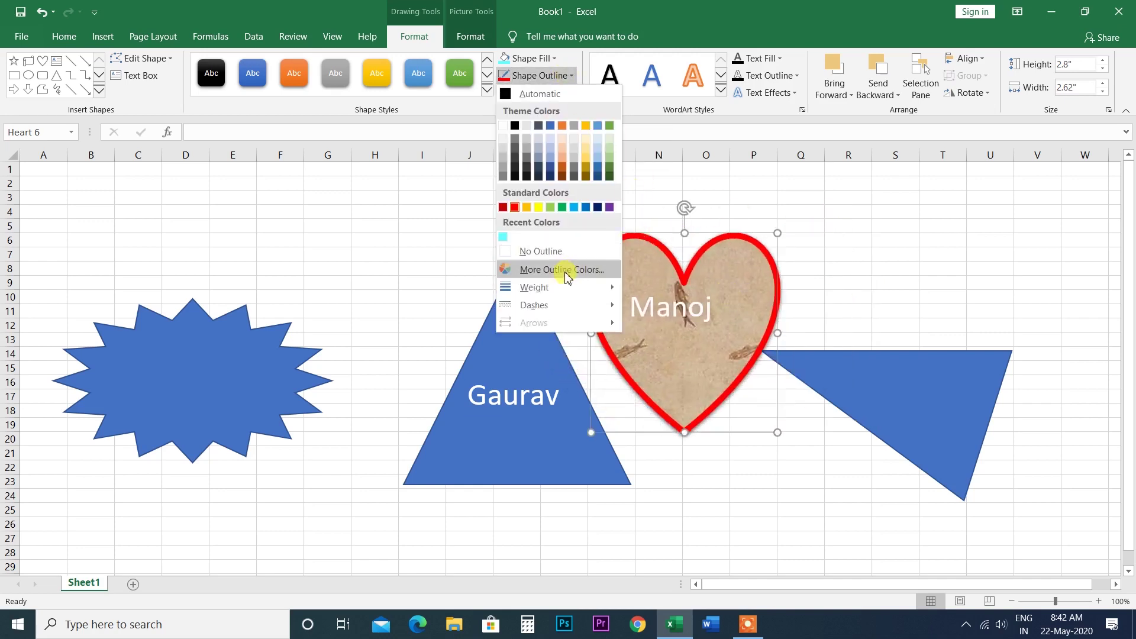
# Step: Change the heart's outline colour to a custom teal, RGB 29, 179, 179
pyautogui.click(607, 209)
pyautogui.click(569, 76)
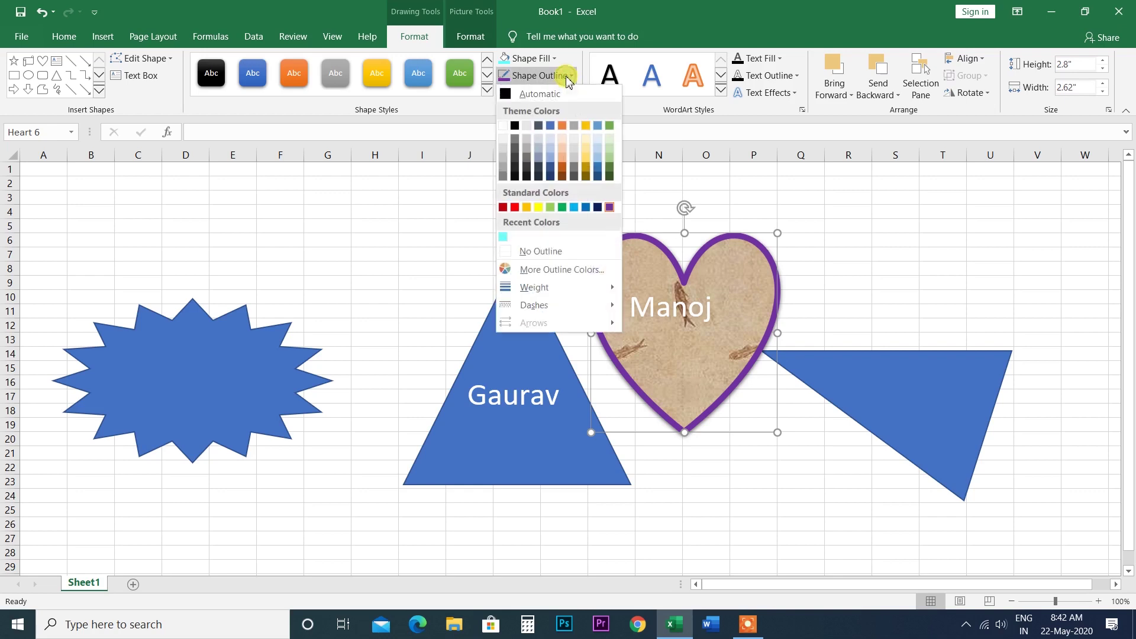
pyautogui.click(521, 273)
pyautogui.click(474, 252)
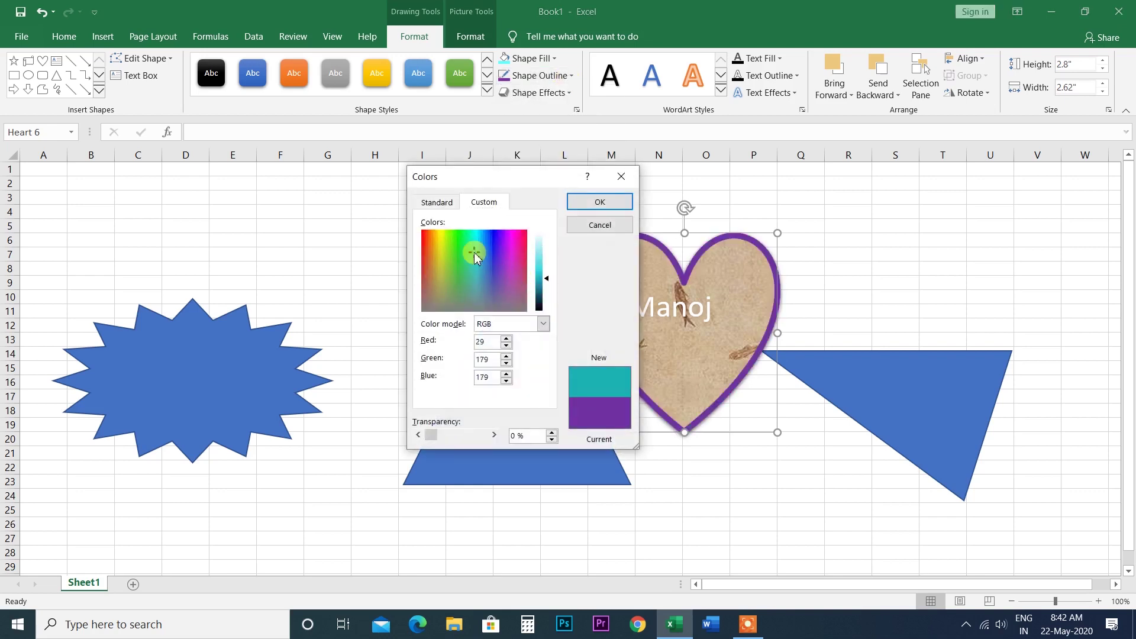
pyautogui.click(592, 201)
# Step: Make the teal outline 4½ pt thick and dashed
pyautogui.click(571, 81)
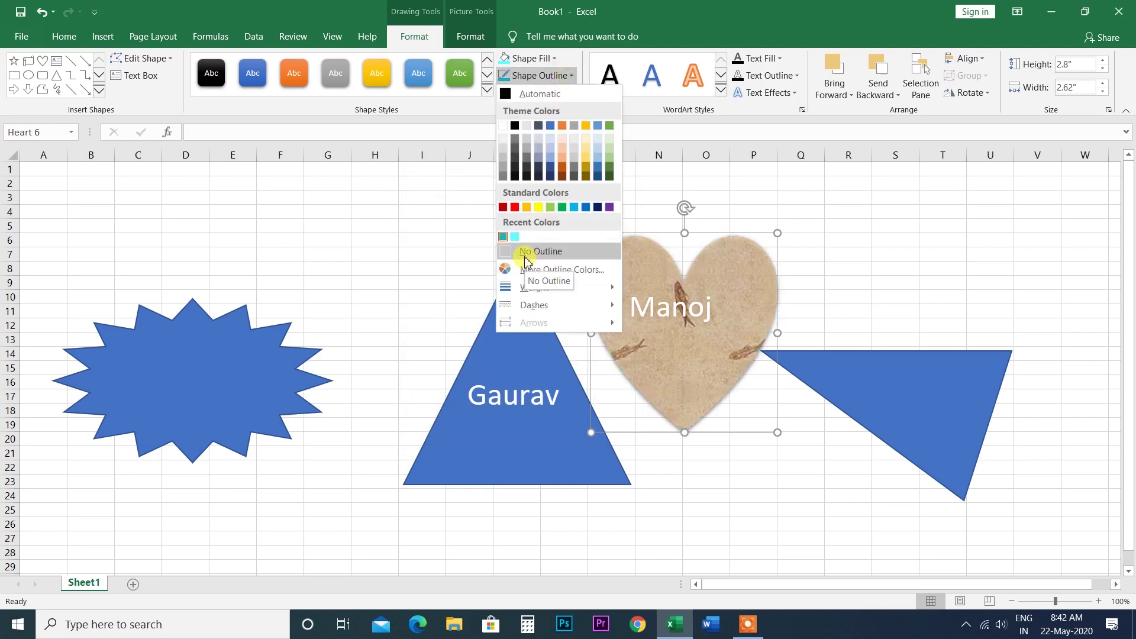
pyautogui.moveTo(534, 287)
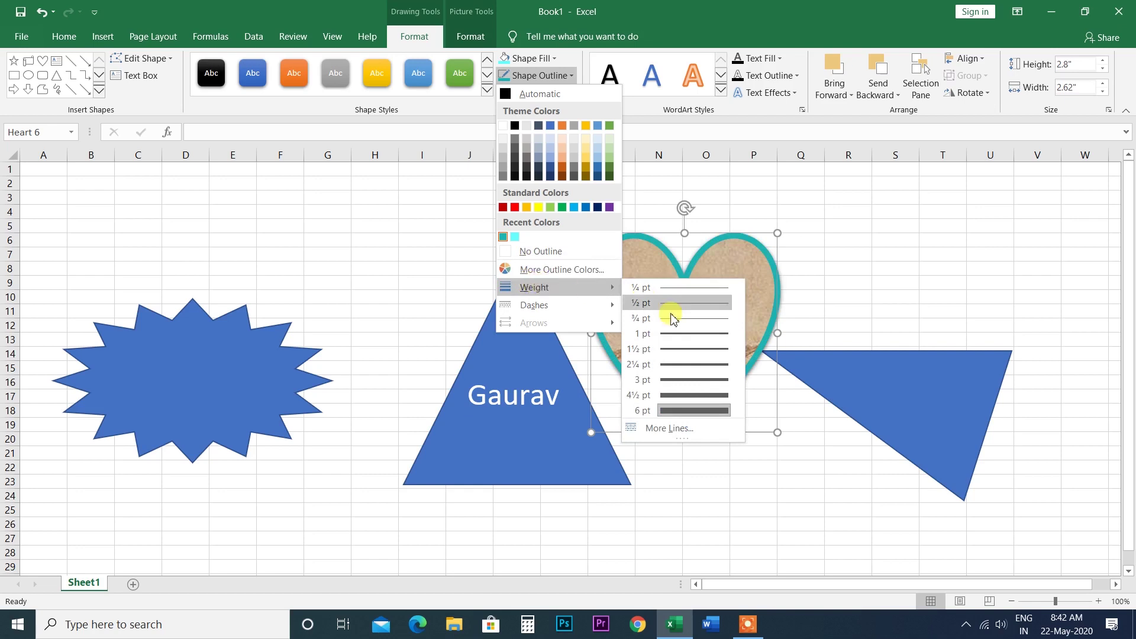
pyautogui.click(700, 396)
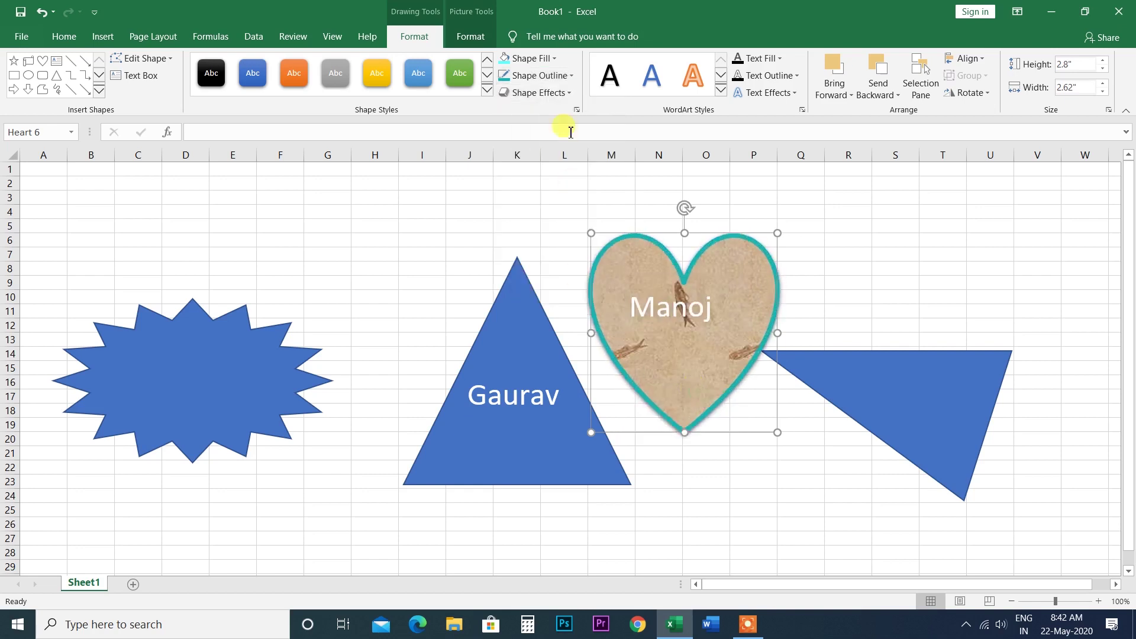
pyautogui.click(562, 76)
pyautogui.moveTo(534, 304)
pyautogui.click(673, 345)
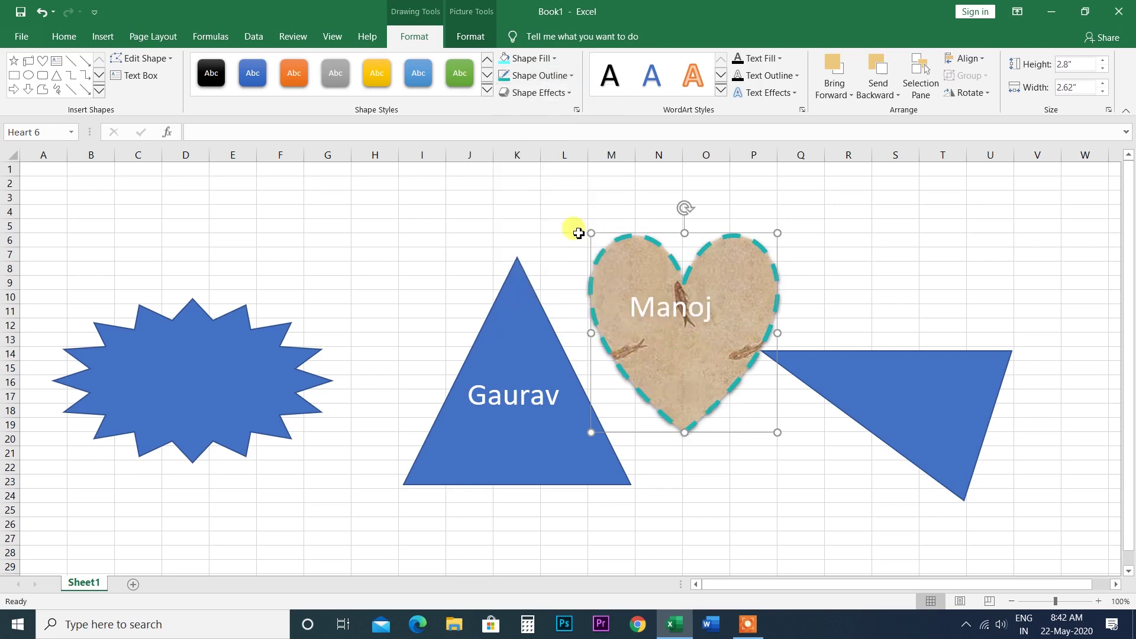
pyautogui.click(572, 76)
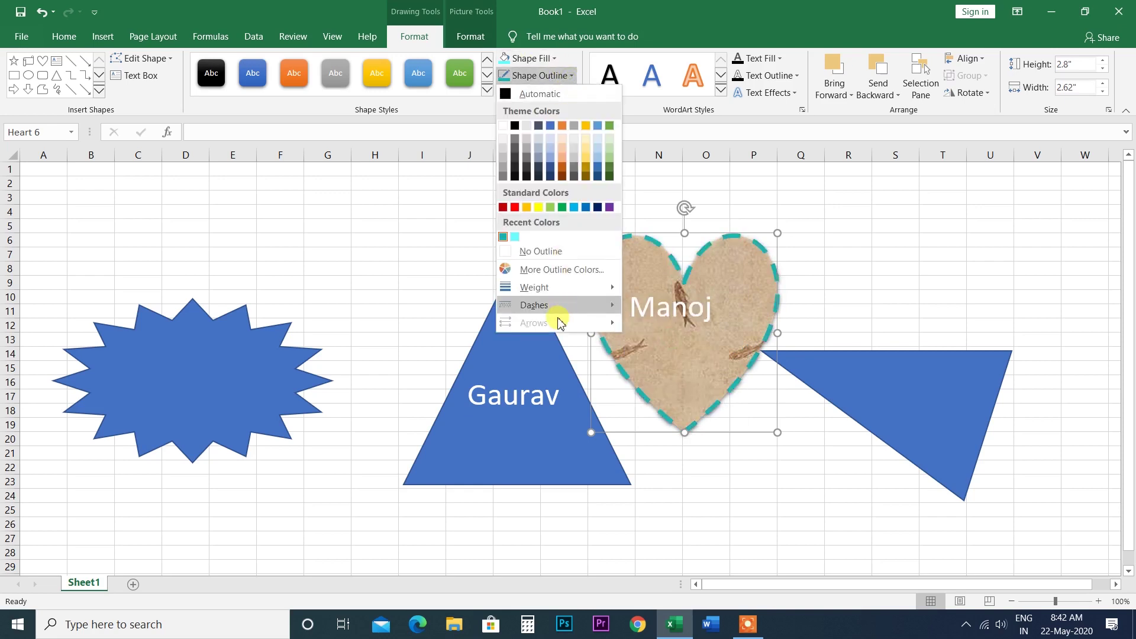
pyautogui.moveTo(535, 304)
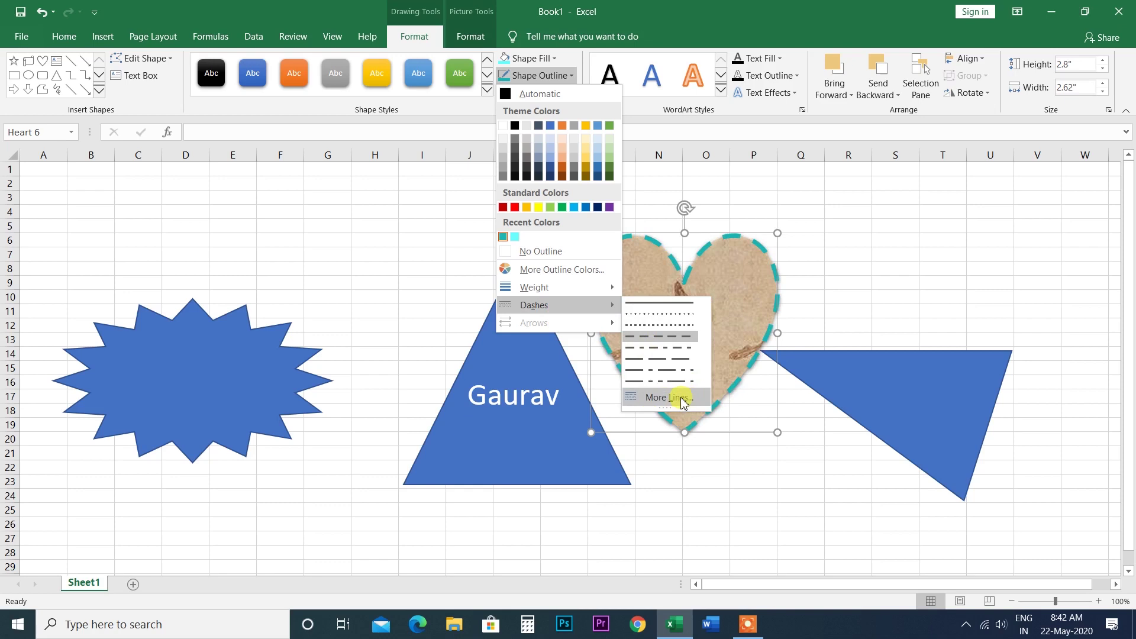
# Step: Make the dashed outline red, slightly transparent, and 5.5 pt wide
pyautogui.click(669, 398)
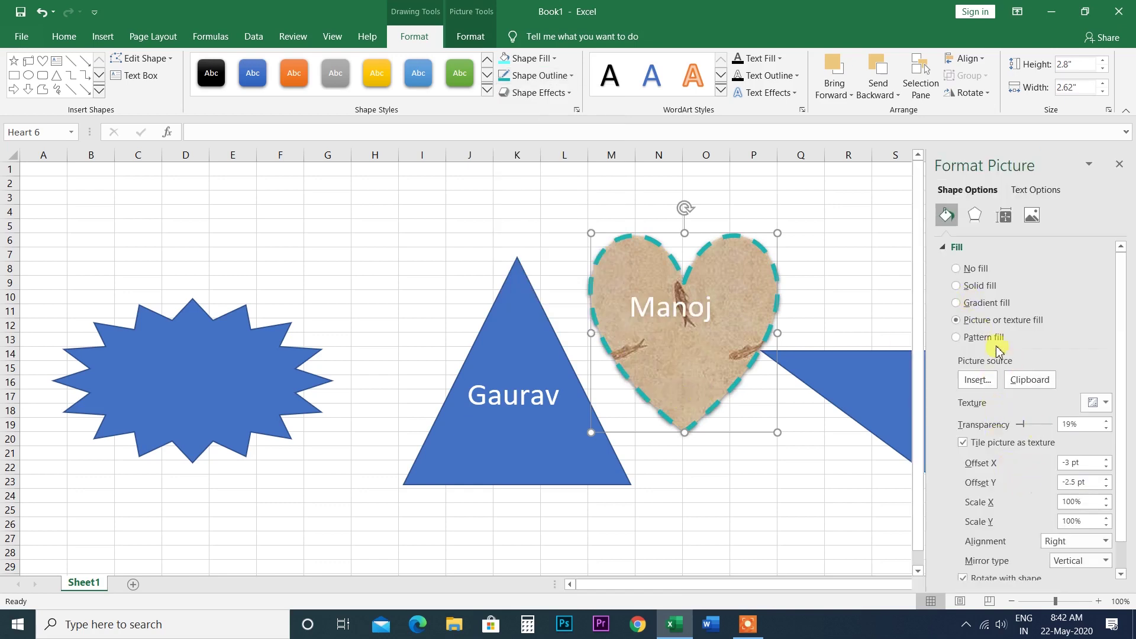
pyautogui.scroll(-5, 999, 350)
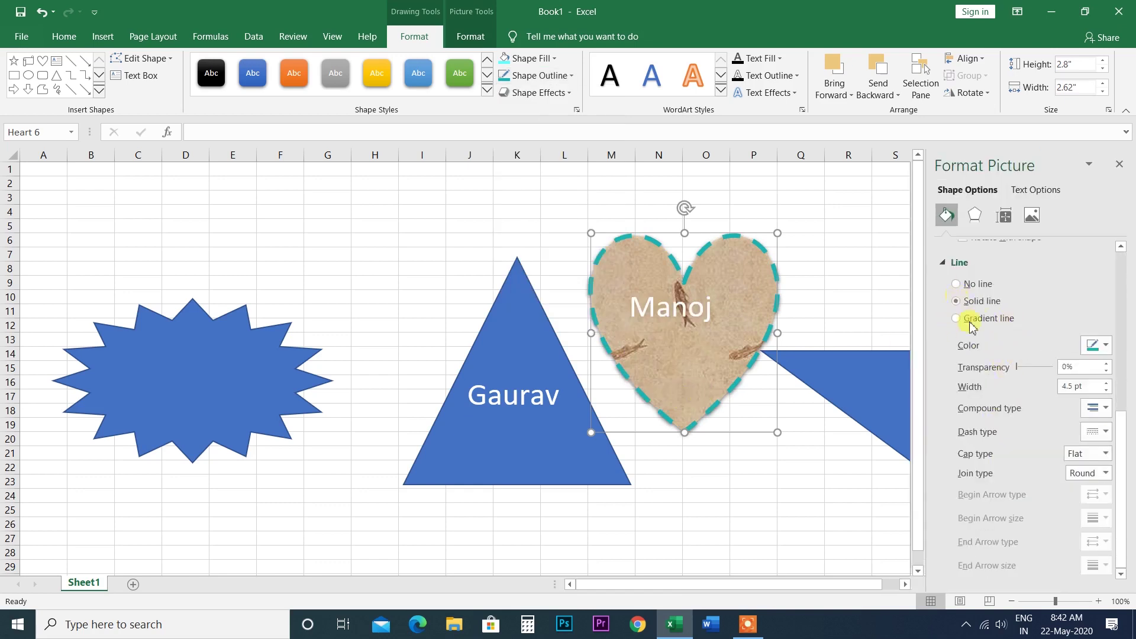
pyautogui.click(1104, 345)
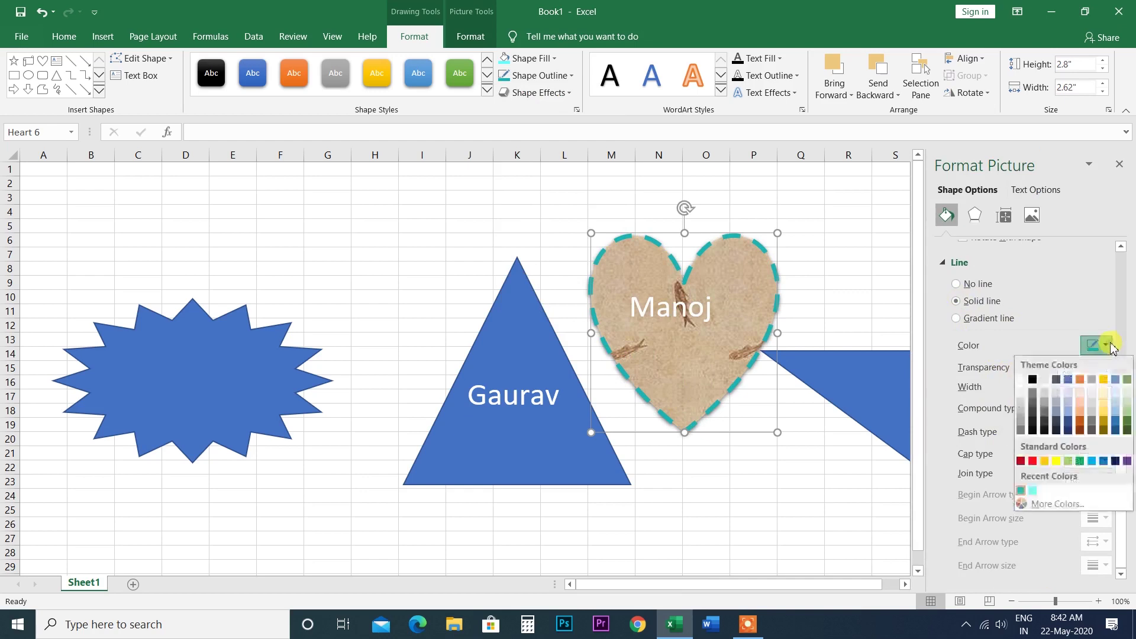
pyautogui.click(1036, 464)
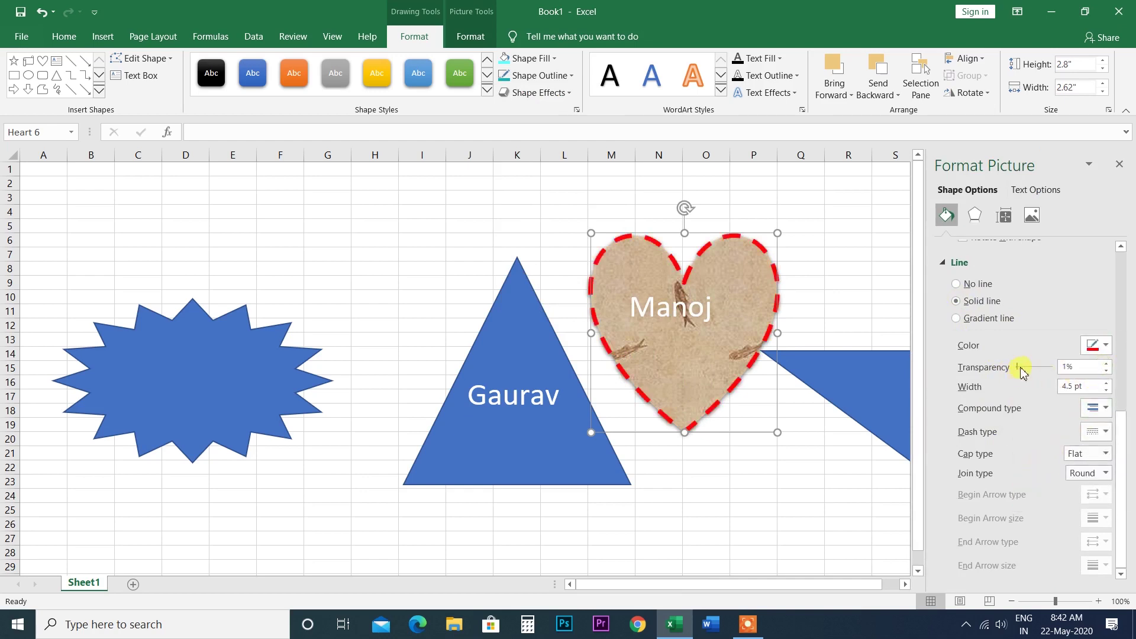
pyautogui.moveTo(1020, 371); pyautogui.dragTo(1023, 372)
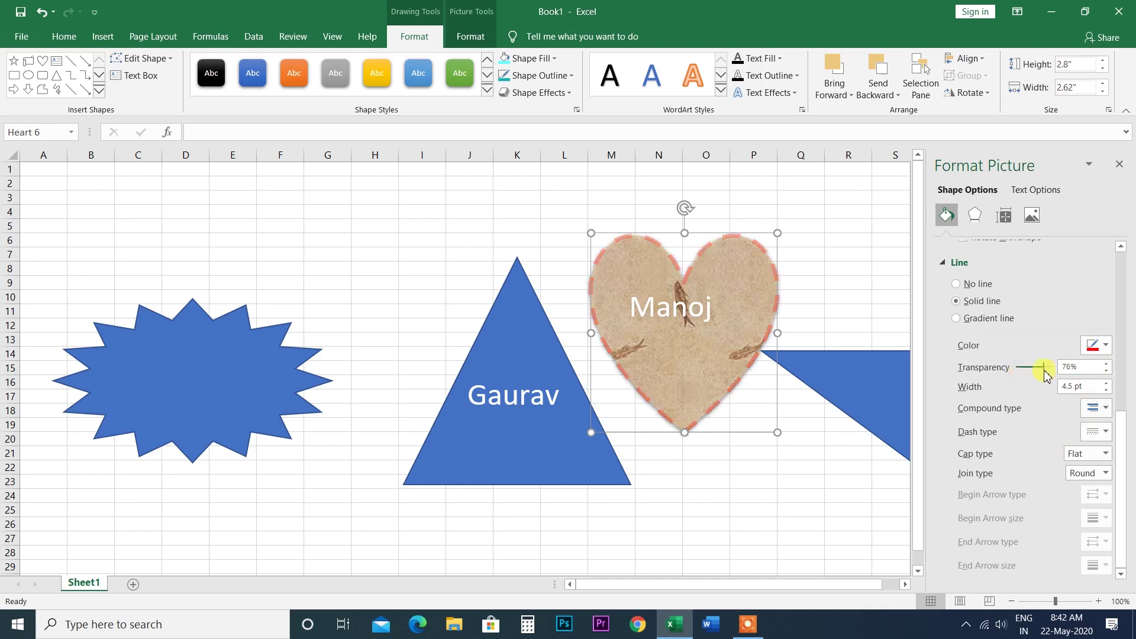
pyautogui.click(1107, 385)
pyautogui.click(1107, 385)
# Step: Choose a compound line type and set the outline's caps to Square
pyautogui.click(1104, 409)
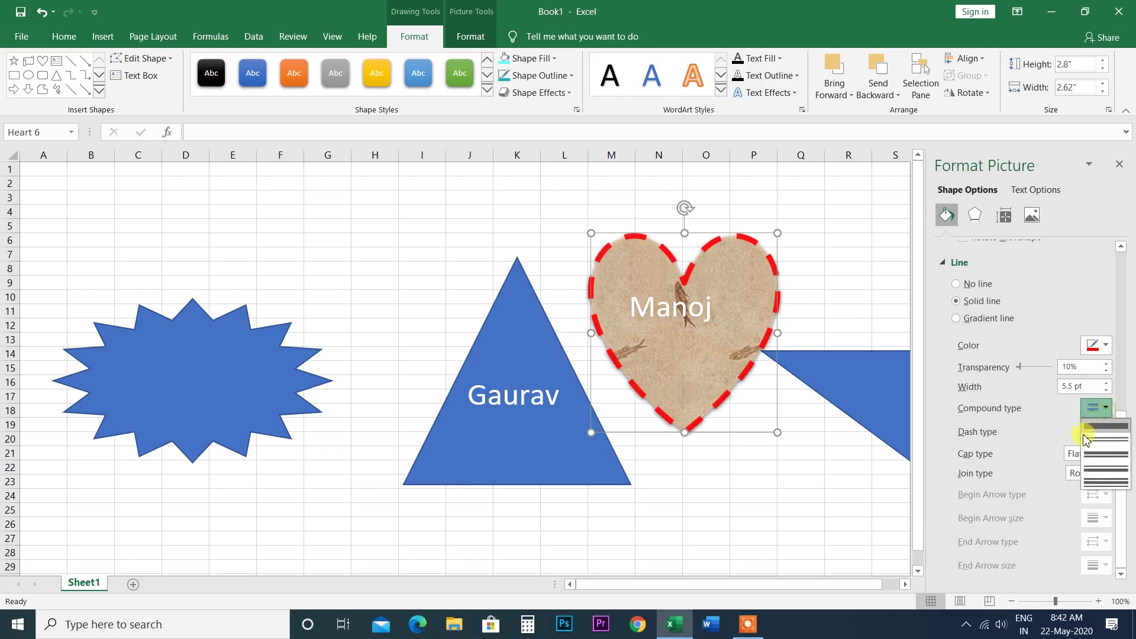
pyautogui.click(1102, 454)
pyautogui.click(1104, 455)
pyautogui.click(1085, 482)
pyautogui.click(1106, 454)
pyautogui.click(1089, 493)
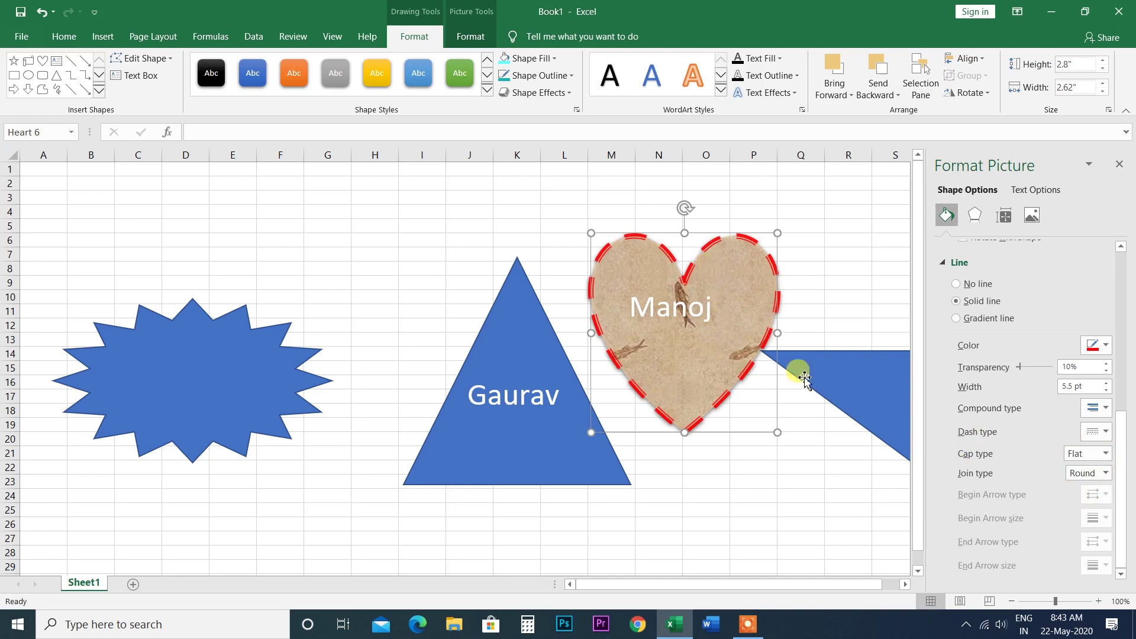
pyautogui.click(1106, 454)
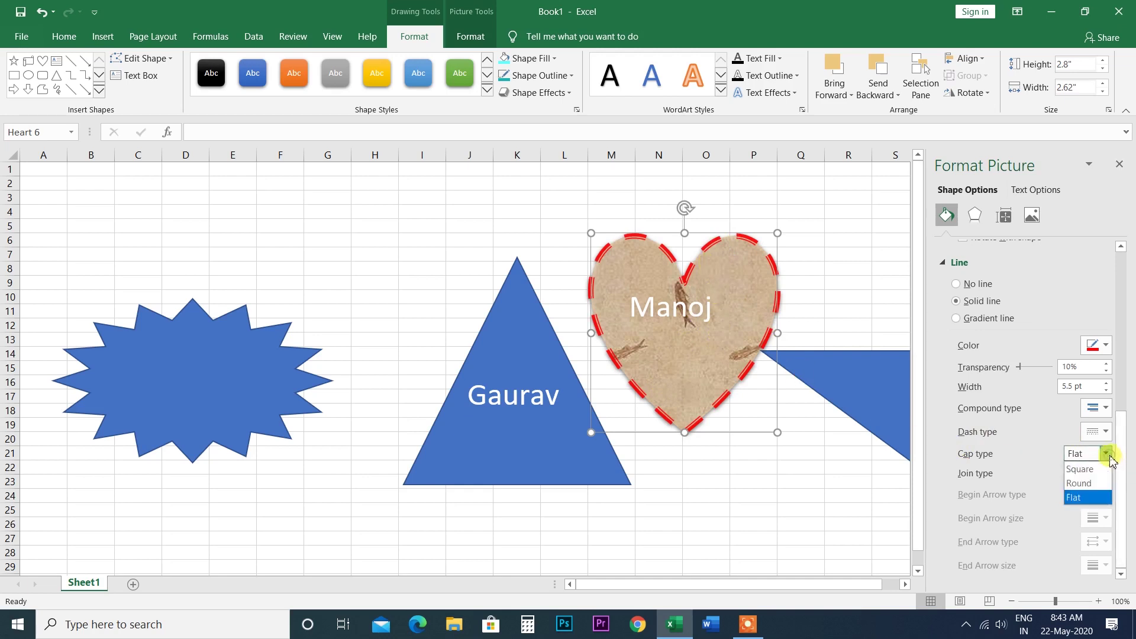
pyautogui.click(1082, 470)
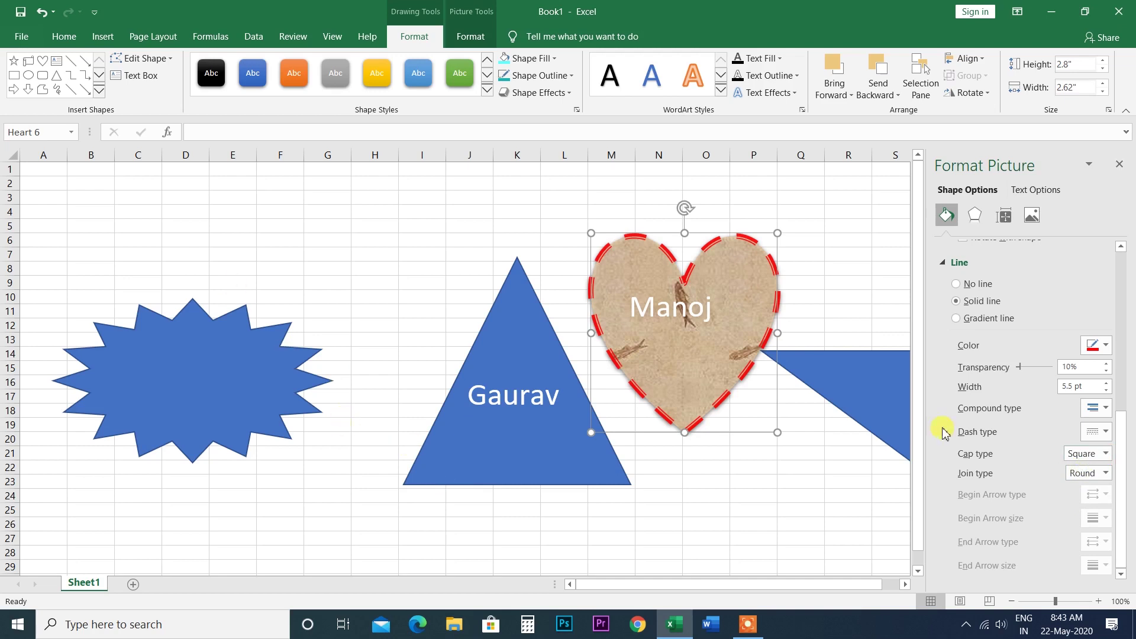
# Step: Close the formatting pane and bring up the heart's Shape Effects list
pyautogui.click(1120, 166)
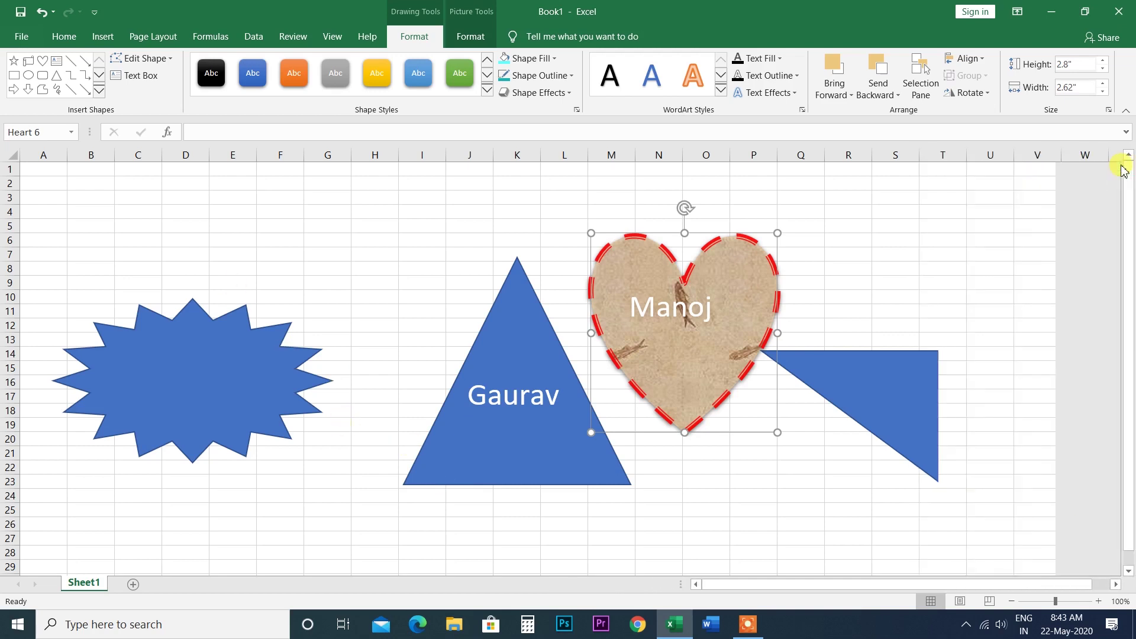
pyautogui.click(571, 76)
pyautogui.moveTo(534, 304)
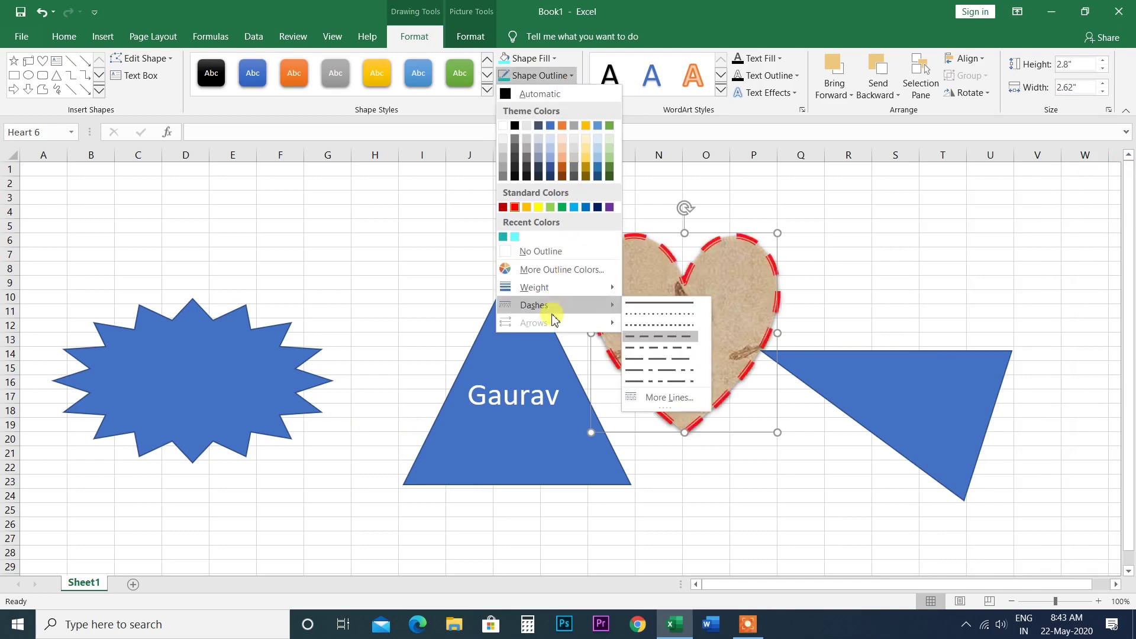
pyautogui.click(659, 336)
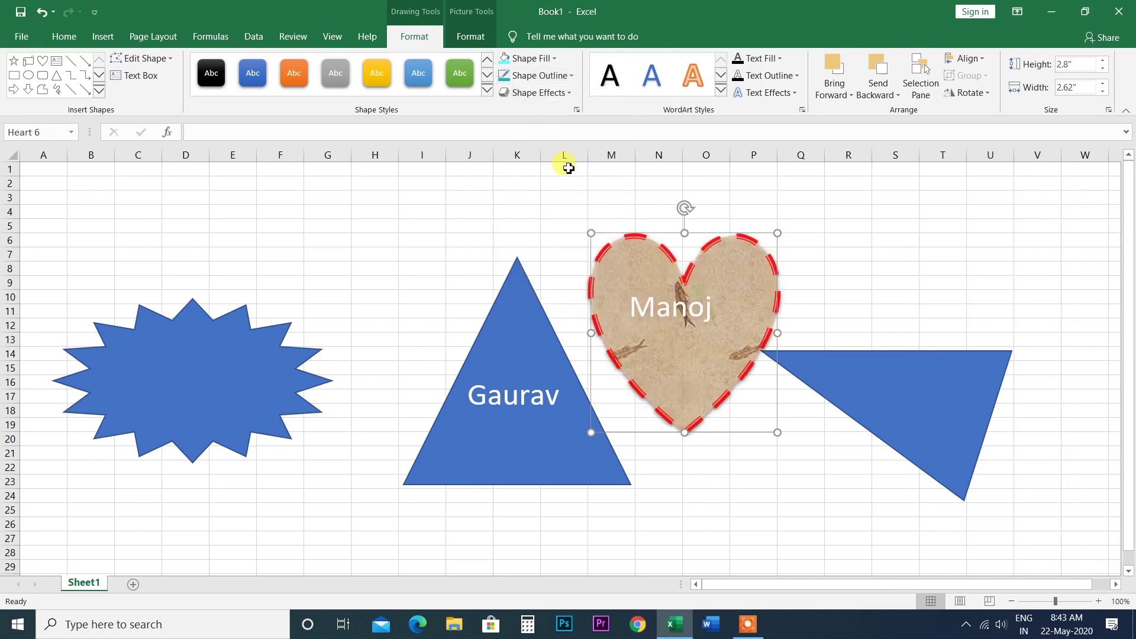
pyautogui.click(567, 93)
pyautogui.moveTo(543, 119)
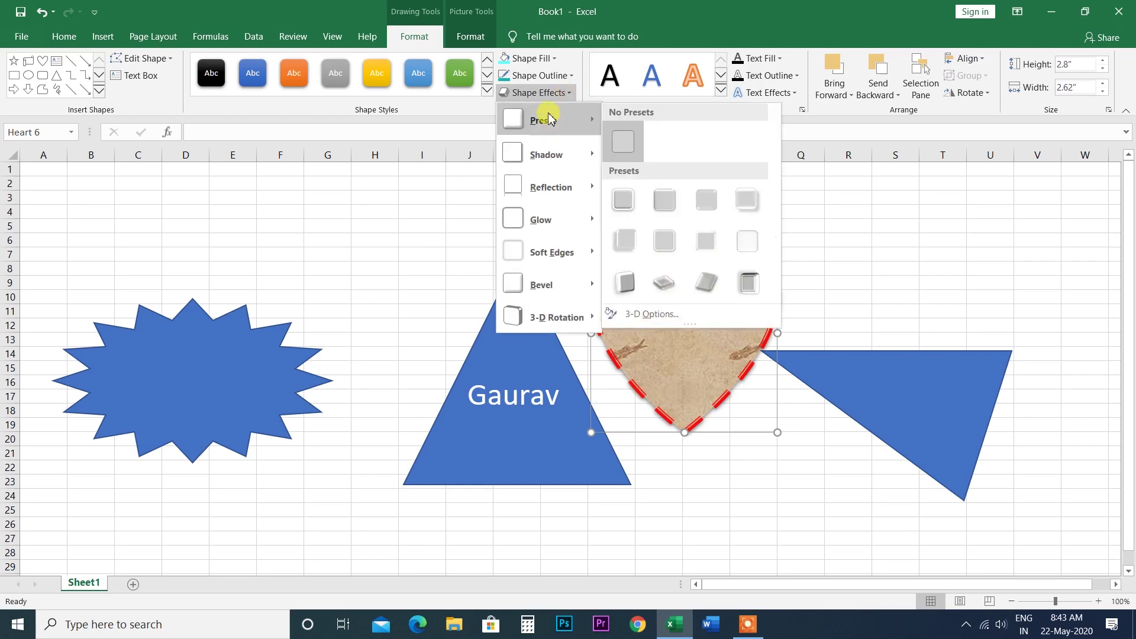
# Step: Fill the heart with the fashion-3080644_1920 photo from the computer
pyautogui.click(669, 380)
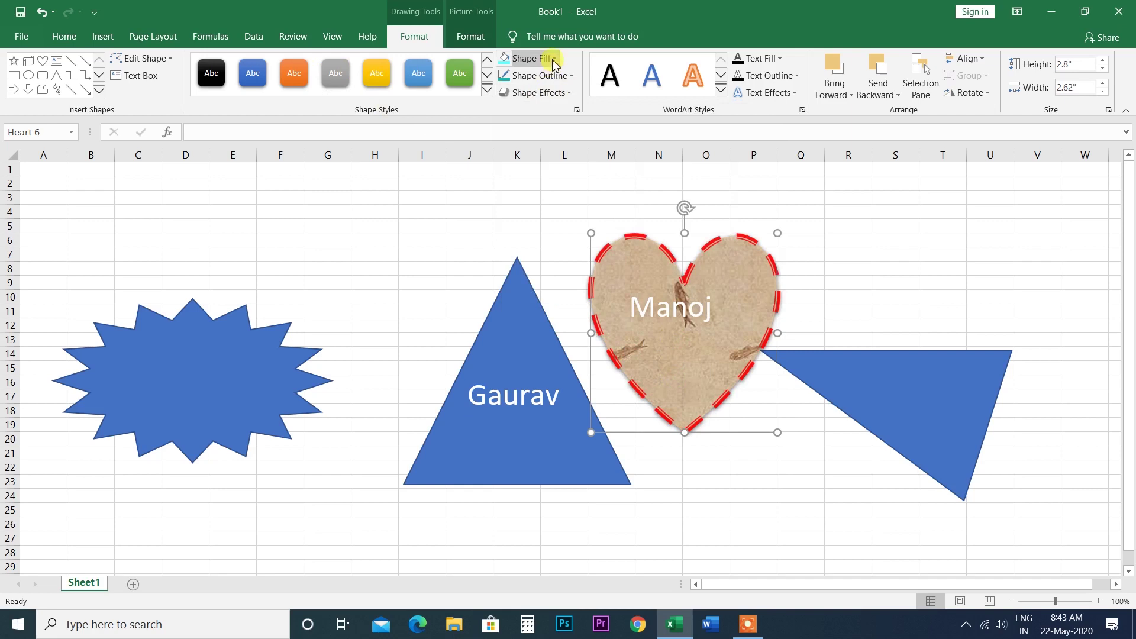
pyautogui.click(531, 58)
pyautogui.click(532, 272)
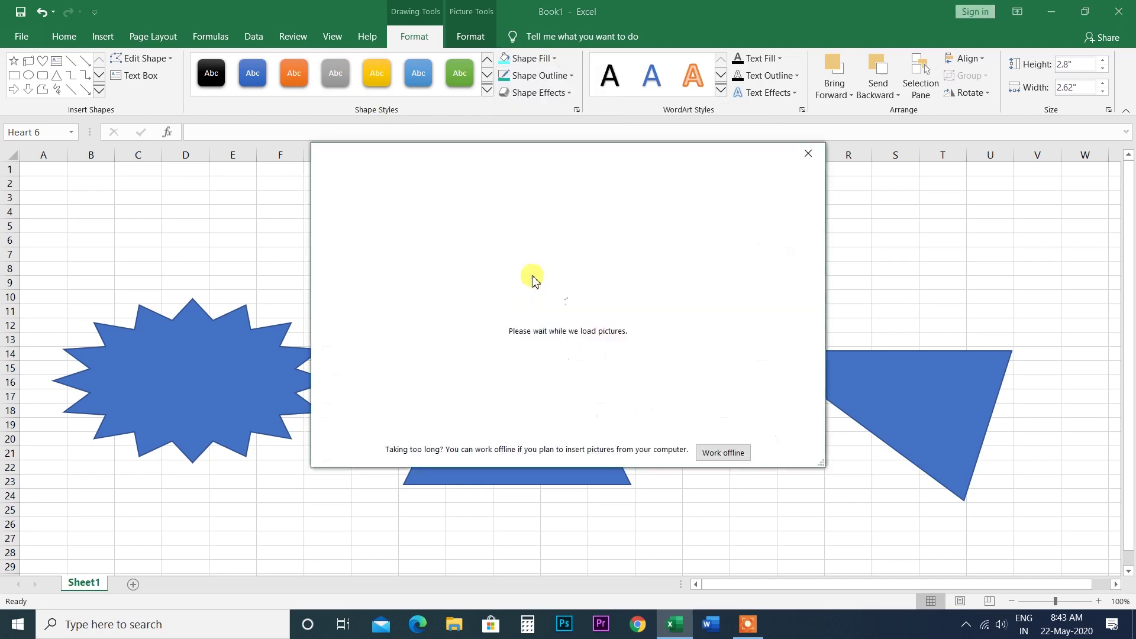
pyautogui.click(417, 227)
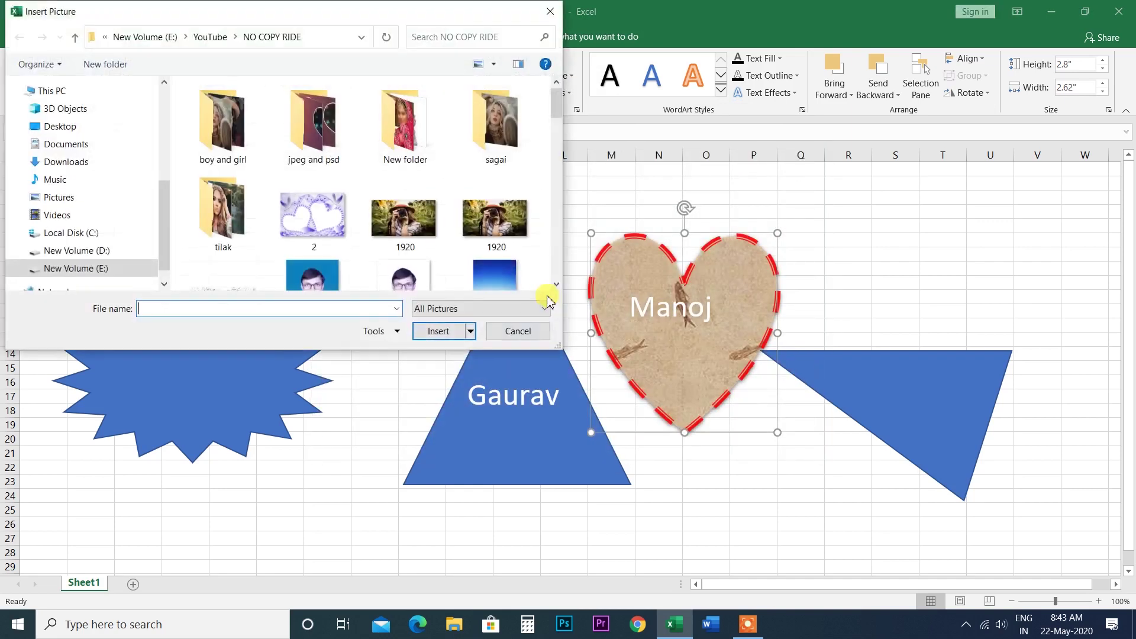
pyautogui.click(222, 139)
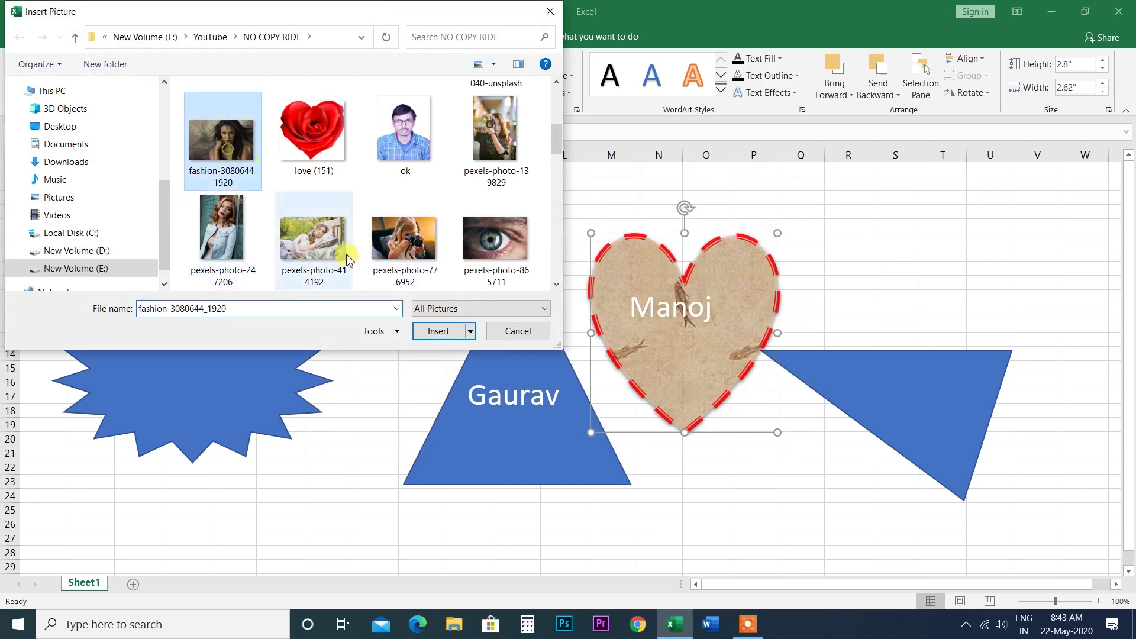
pyautogui.click(439, 332)
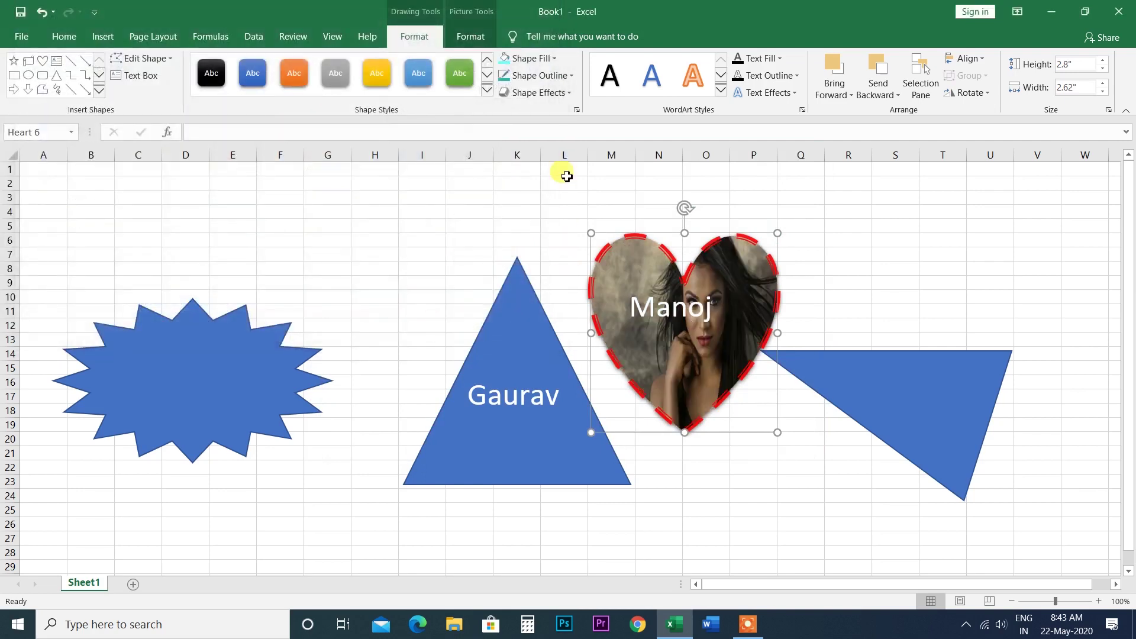
pyautogui.click(561, 93)
# Step: Enlarge the photo heart to 3.98" x 3.81" and move it right over the blue triangle
pyautogui.click(680, 272)
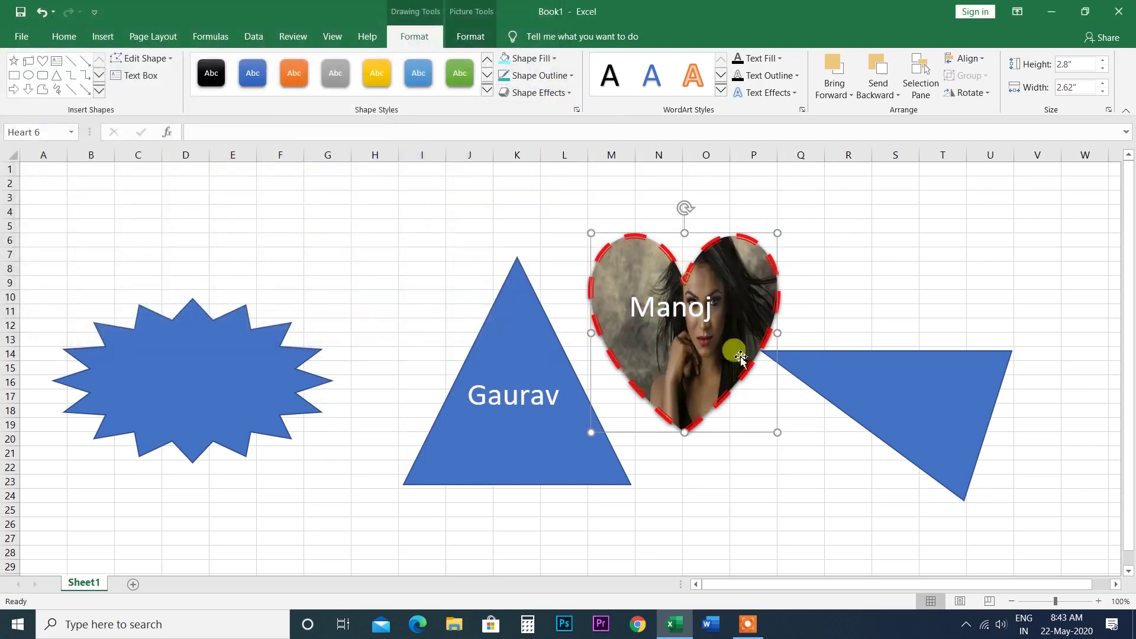
pyautogui.moveTo(775, 431); pyautogui.dragTo(861, 516)
pyautogui.moveTo(764, 352); pyautogui.dragTo(877, 355)
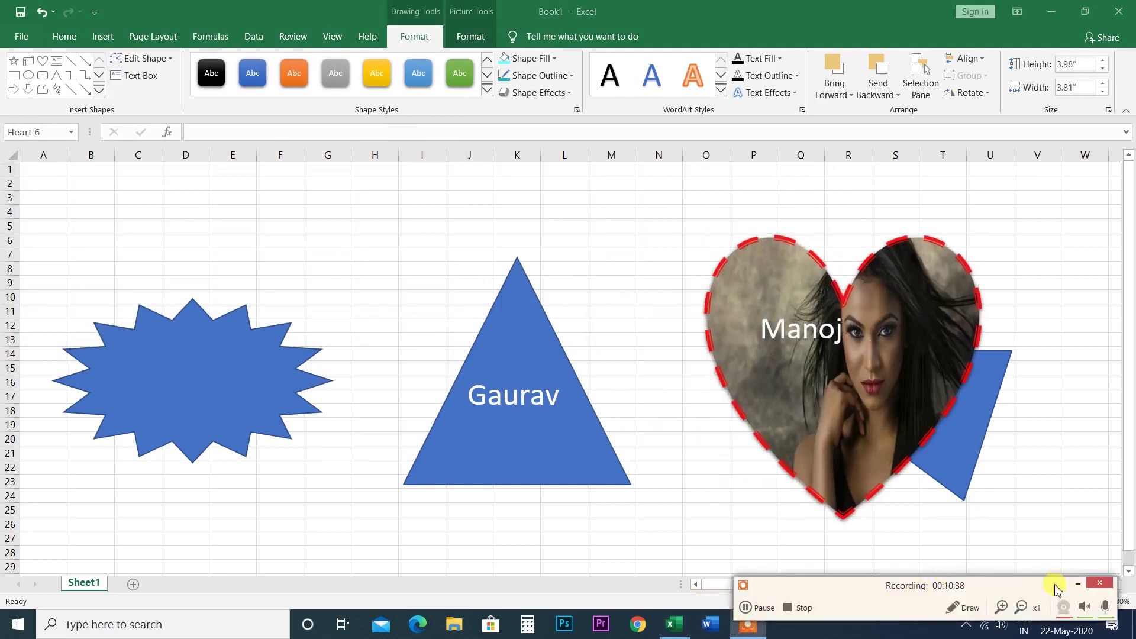
pyautogui.click(1077, 584)
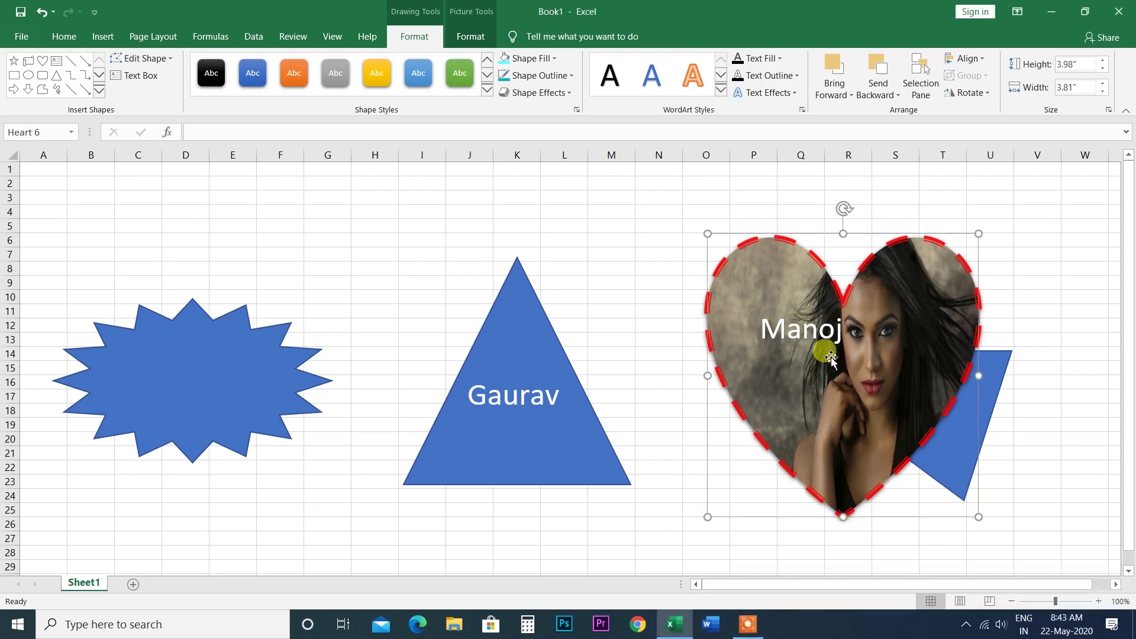
pyautogui.click(539, 93)
pyautogui.moveTo(543, 119)
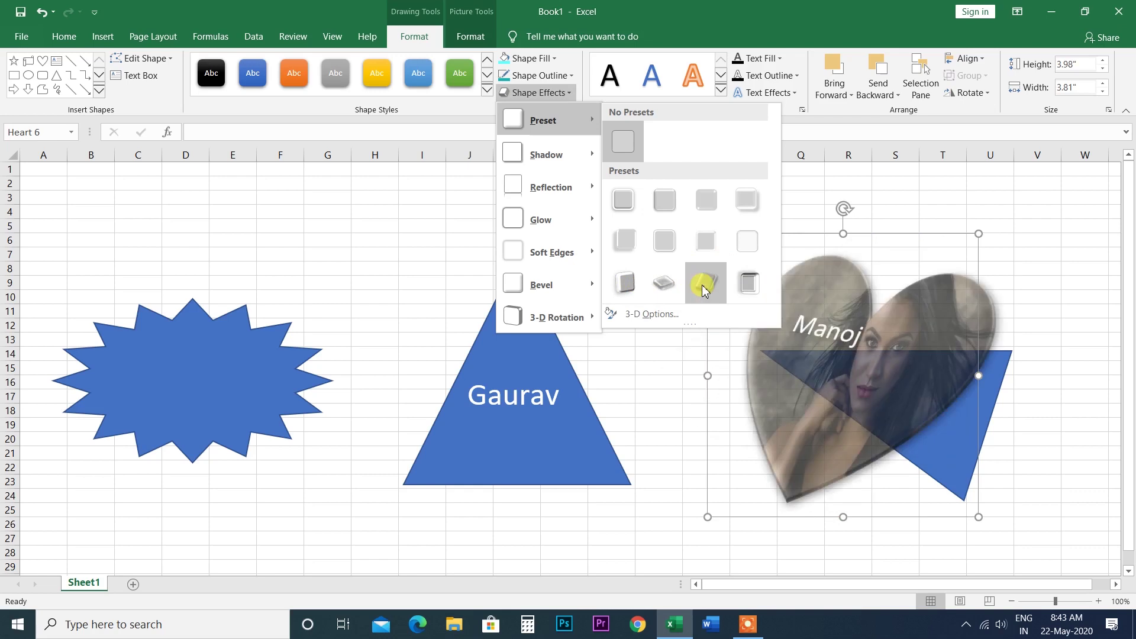
# Step: Move the heart left over the starburst and give it a 3.5 pt top bevel
pyautogui.click(652, 315)
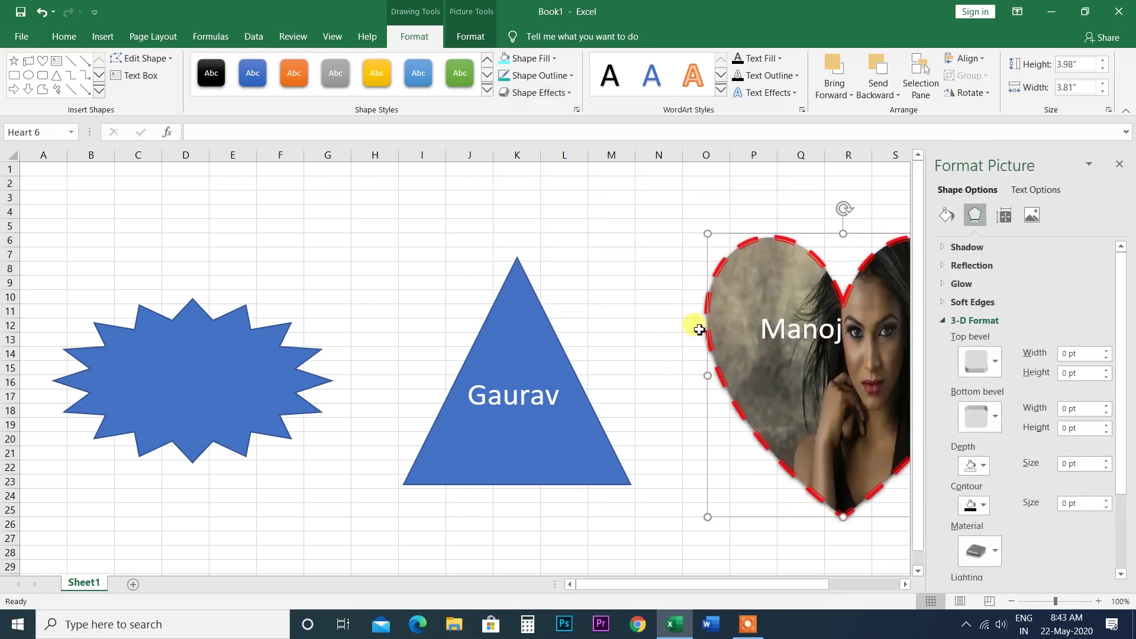
pyautogui.moveTo(836, 279)
pyautogui.mouseDown()
pyautogui.moveTo(563, 279)
pyautogui.moveTo(275, 260)
pyautogui.mouseUp()
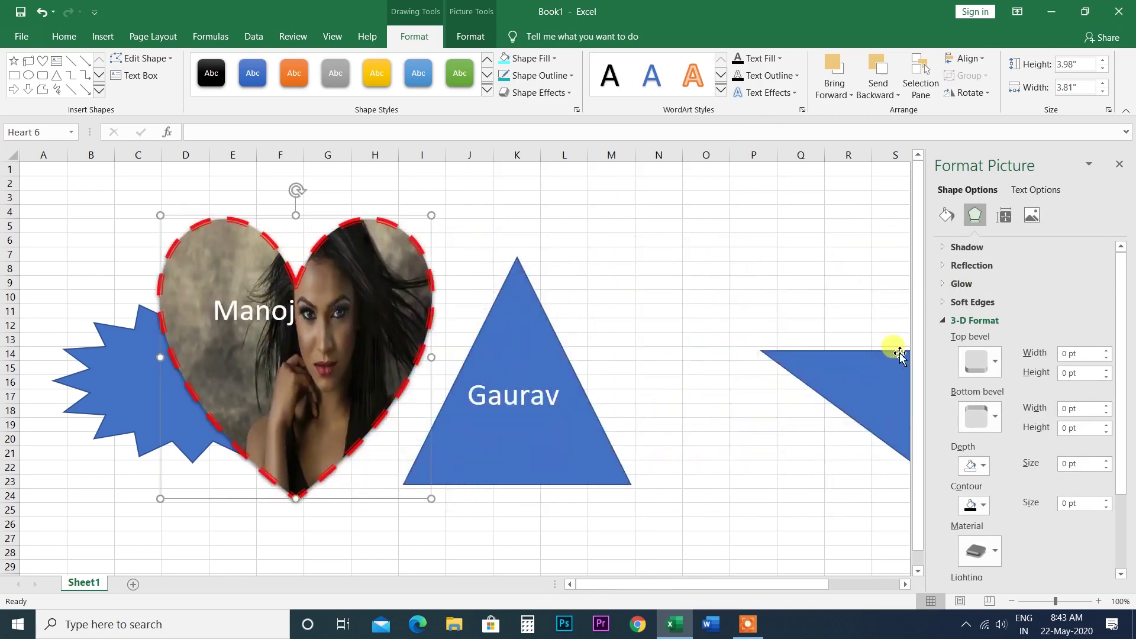
pyautogui.click(979, 361)
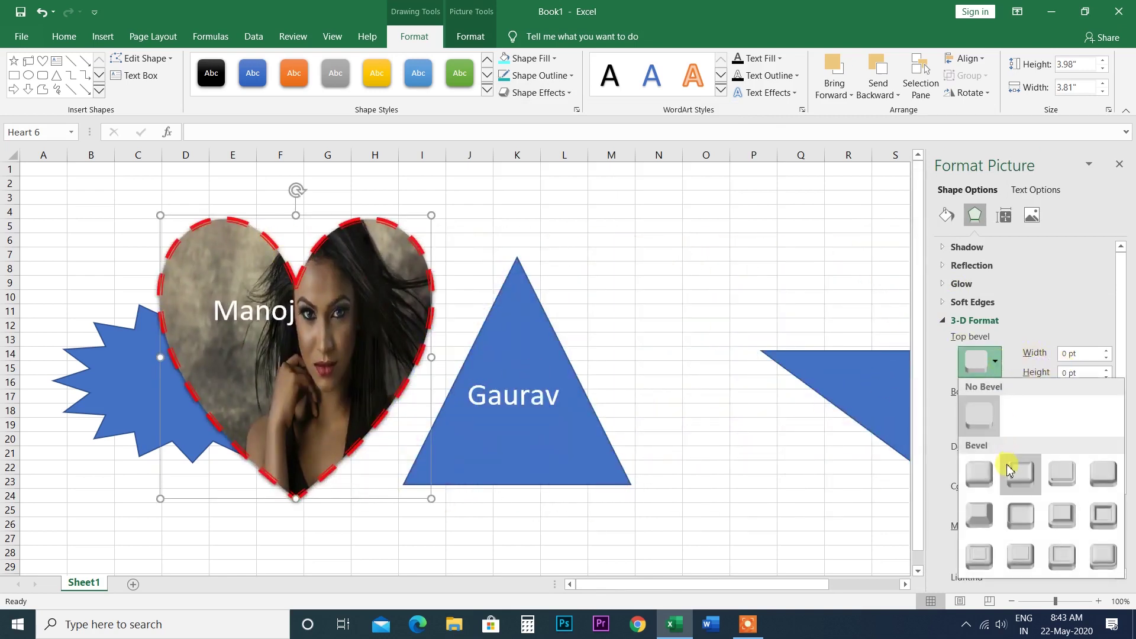
pyautogui.click(879, 304)
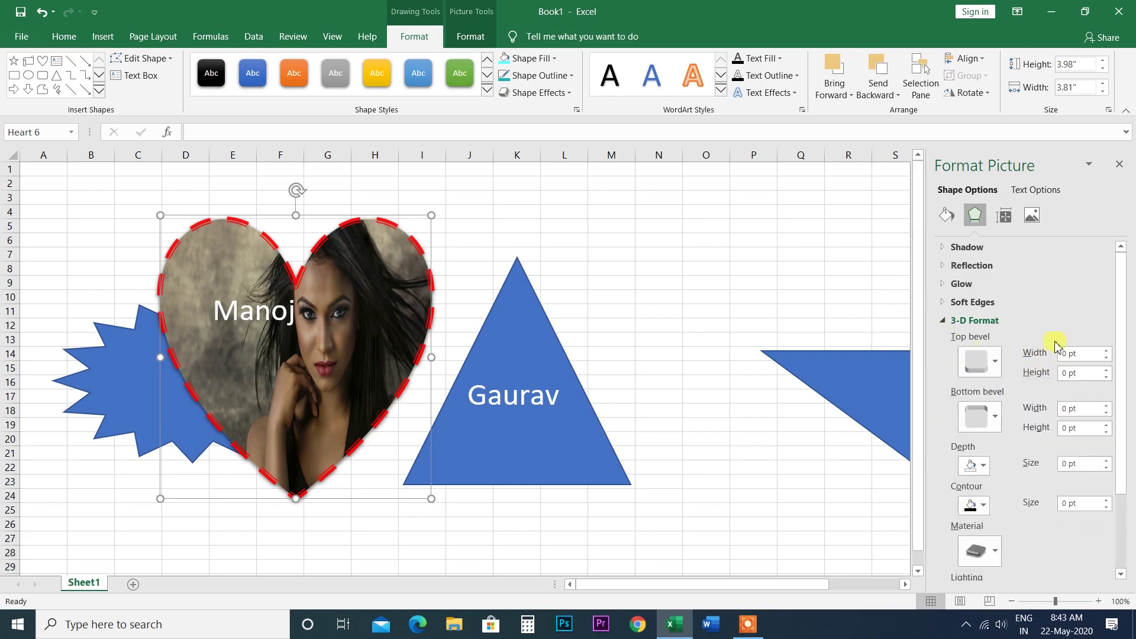
pyautogui.click(1106, 351)
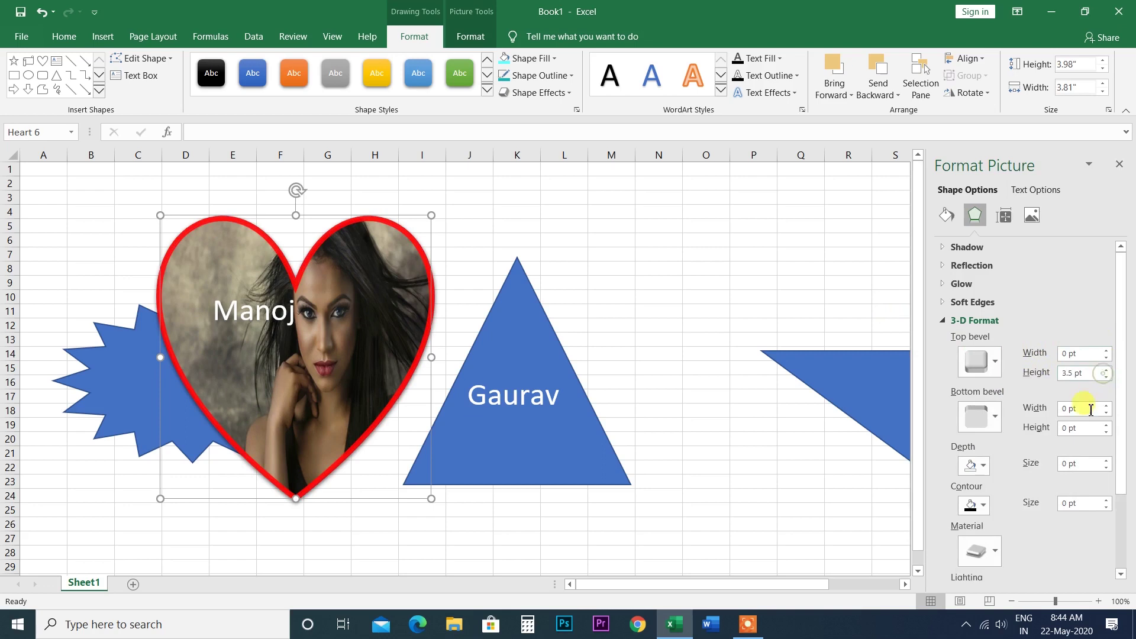
# Step: Add a 12 by 4 pt bottom bevel, change the top bevel style, and add a yellow 1 pt contour
pyautogui.click(997, 417)
pyautogui.click(1028, 360)
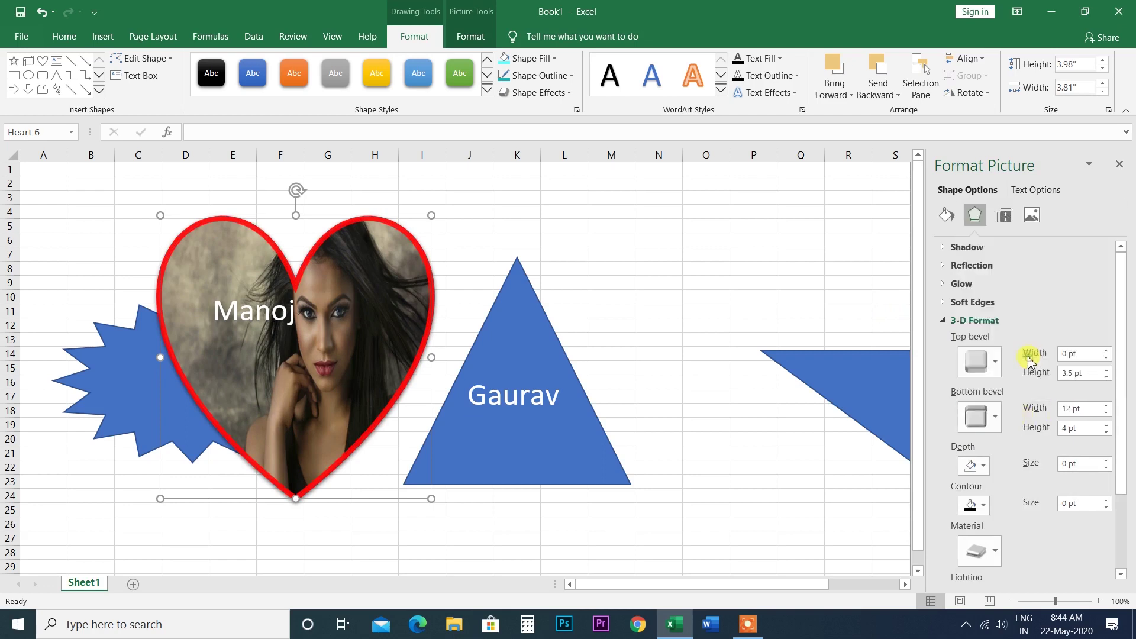
pyautogui.click(966, 371)
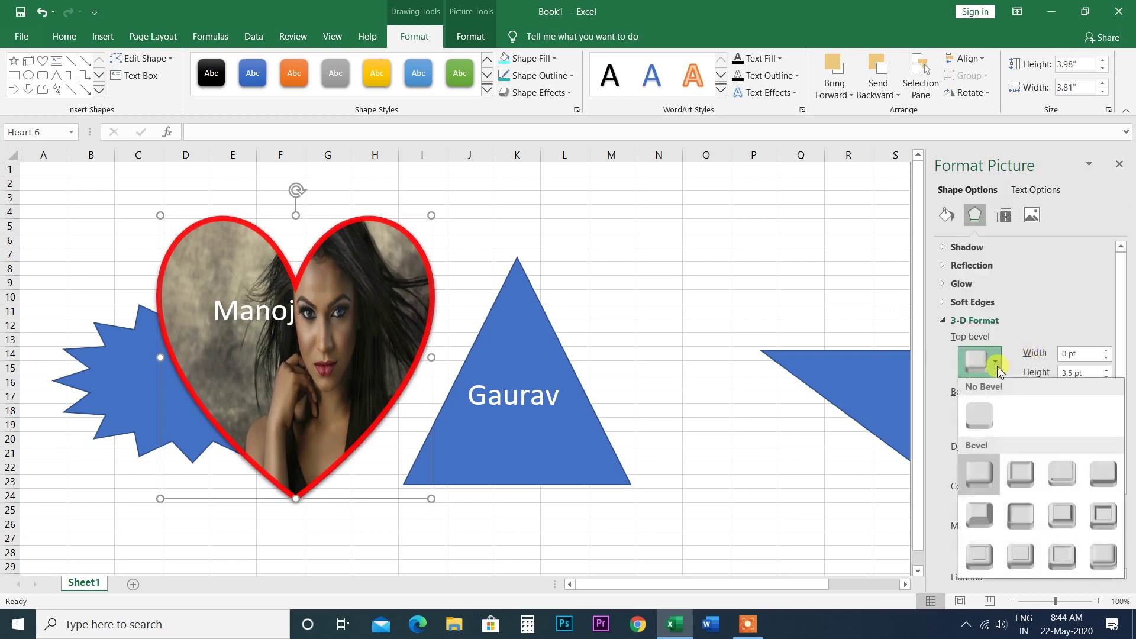
pyautogui.click(980, 508)
pyautogui.click(984, 506)
pyautogui.click(989, 445)
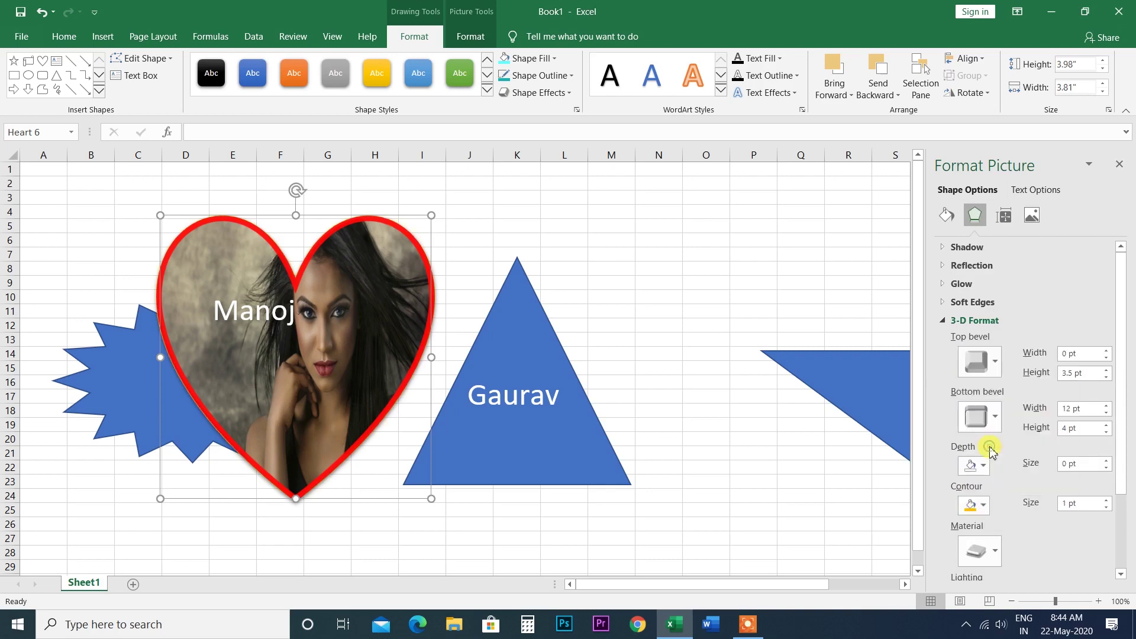
pyautogui.click(1120, 166)
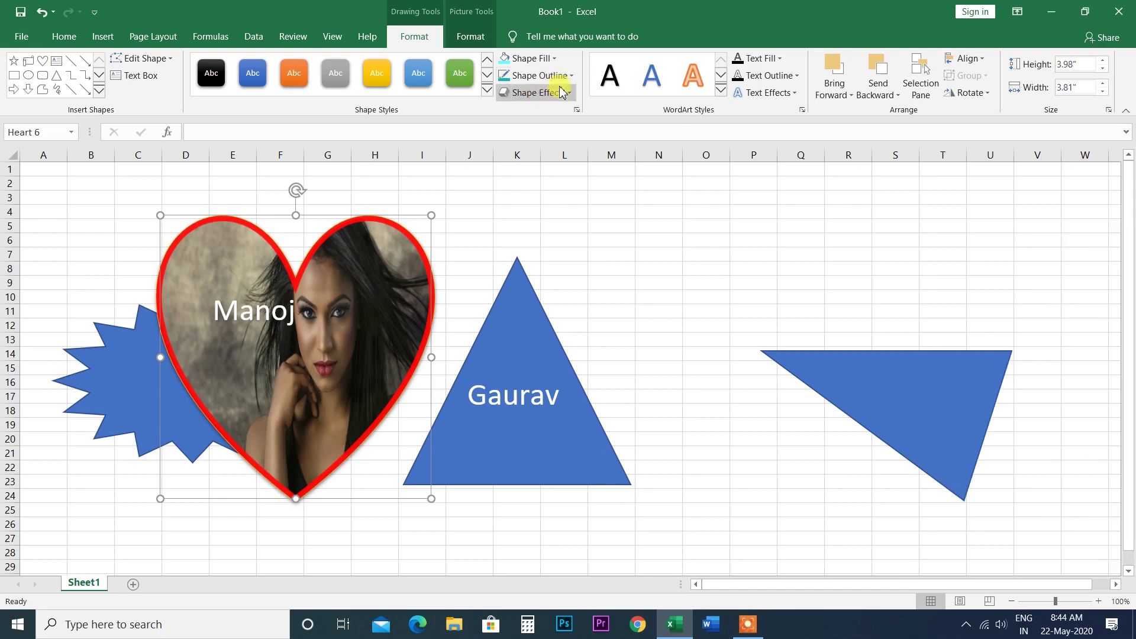
# Step: Try two 3-D presets on the heart, then choose No Preset so it sits flat
pyautogui.click(538, 93)
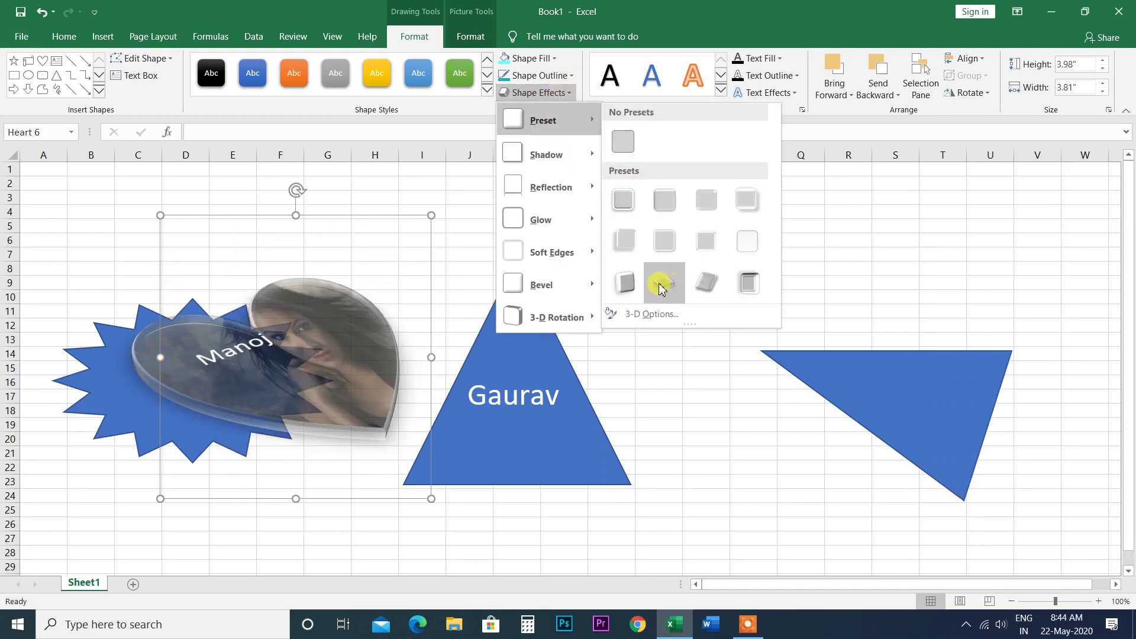
pyautogui.click(631, 287)
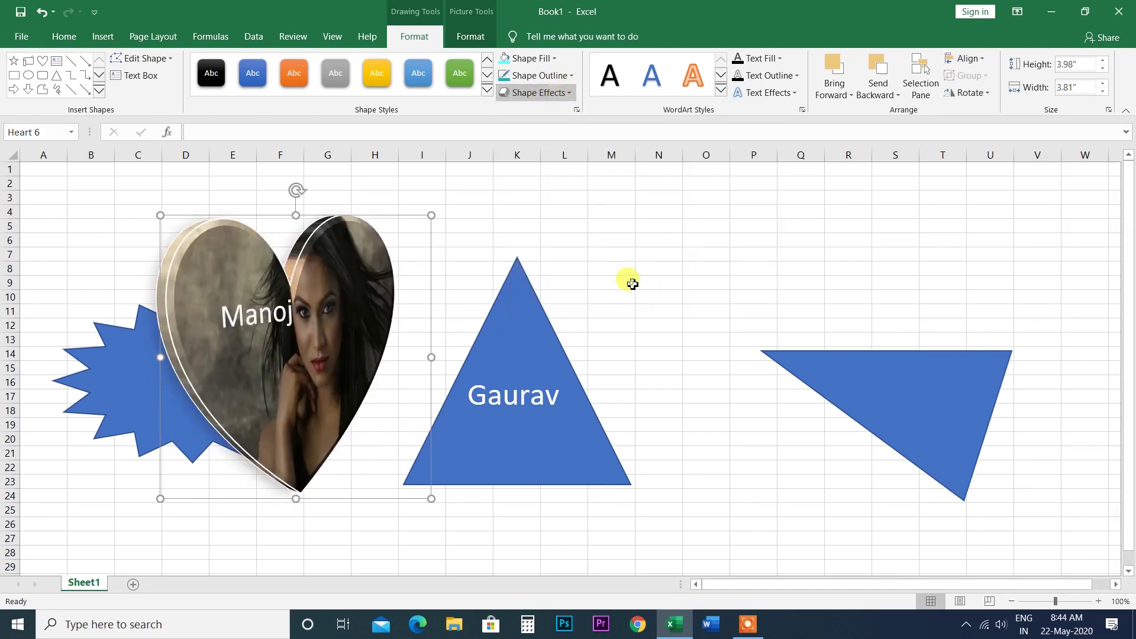
pyautogui.click(567, 94)
pyautogui.moveTo(543, 120)
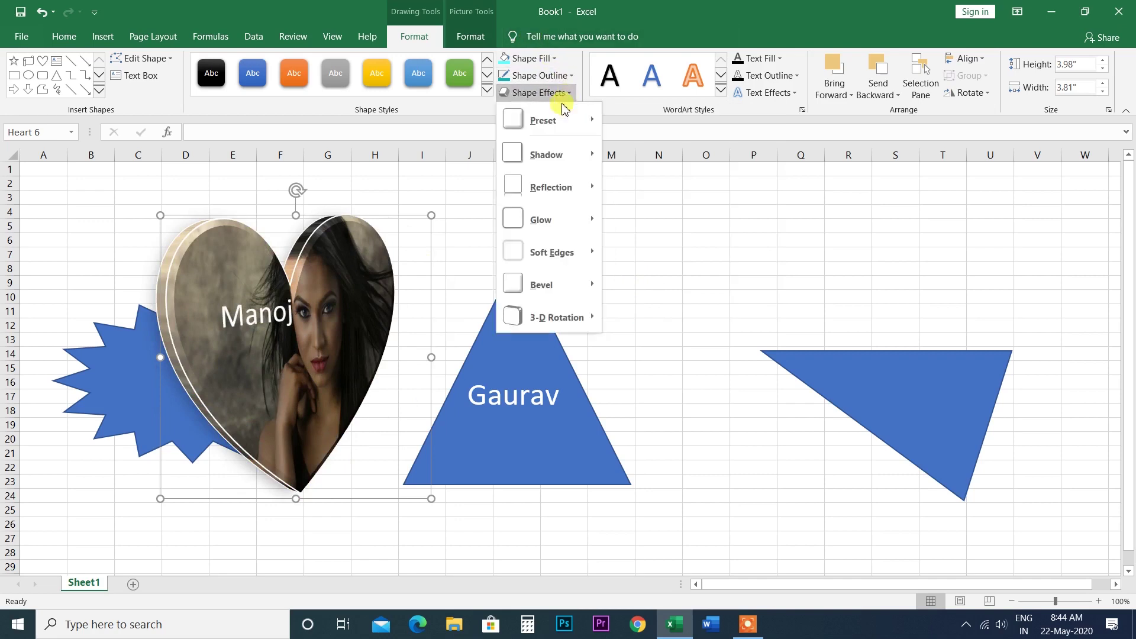
pyautogui.click(615, 135)
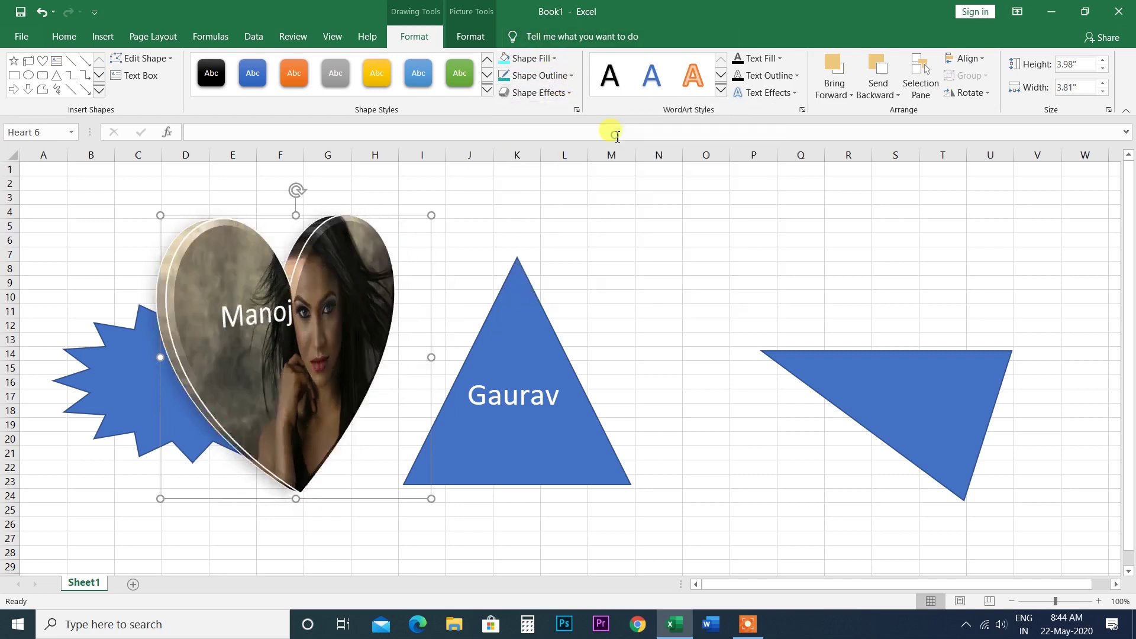
pyautogui.click(568, 93)
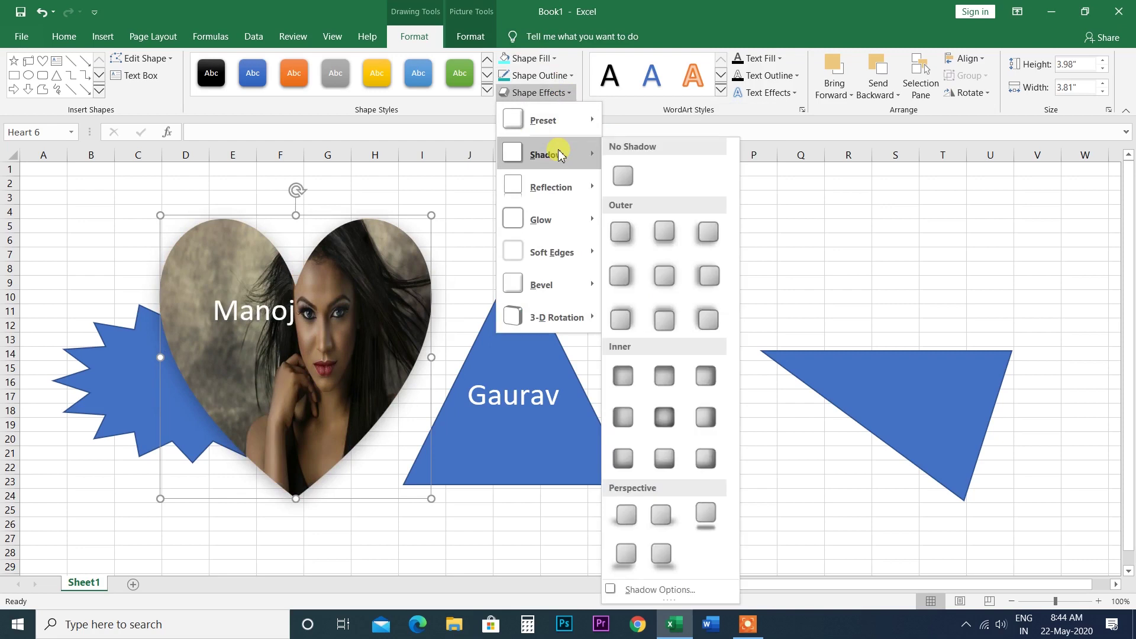
# Step: Give the heart a red shadow with 31% transparency, 35% size, 4 pt blur and 170° angle
pyautogui.click(635, 562)
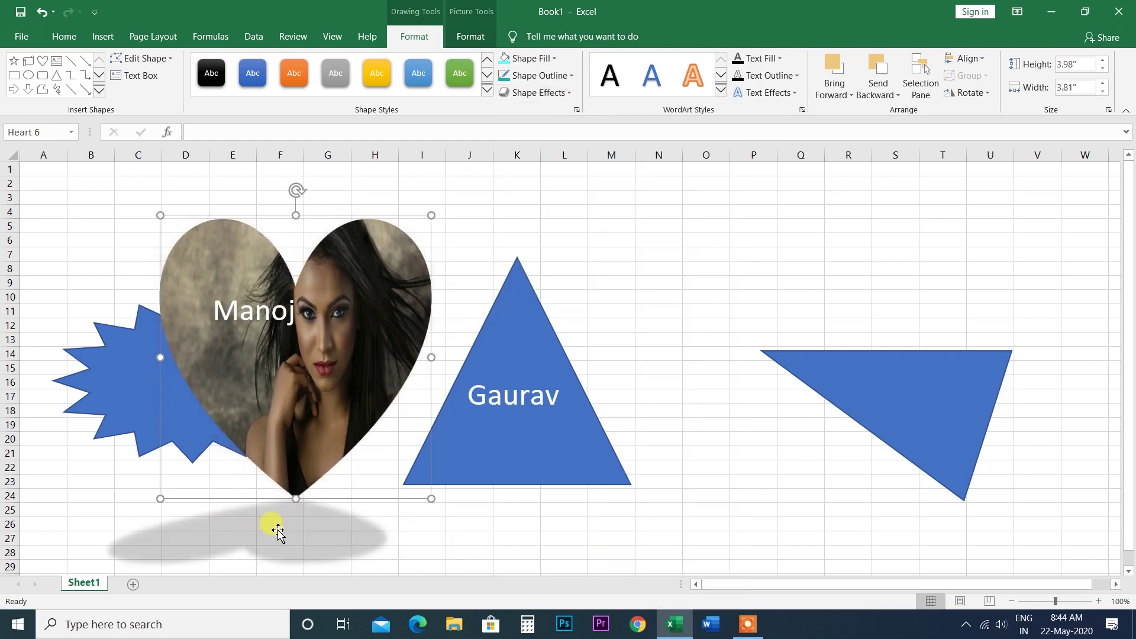
pyautogui.click(570, 95)
pyautogui.moveTo(546, 155)
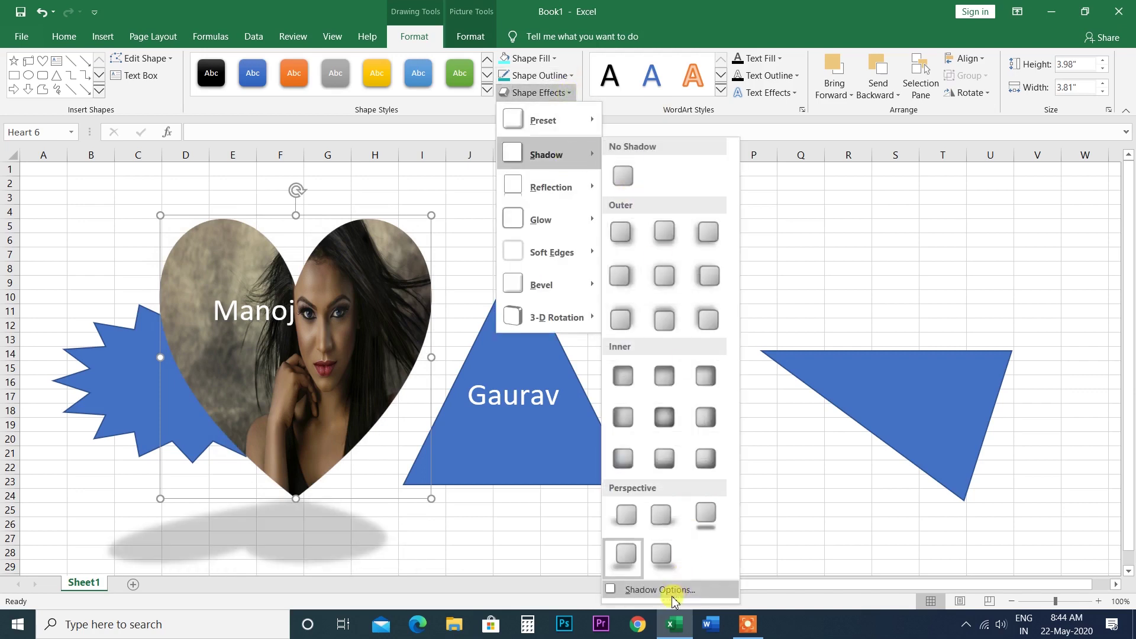
pyautogui.click(660, 590)
pyautogui.click(1107, 292)
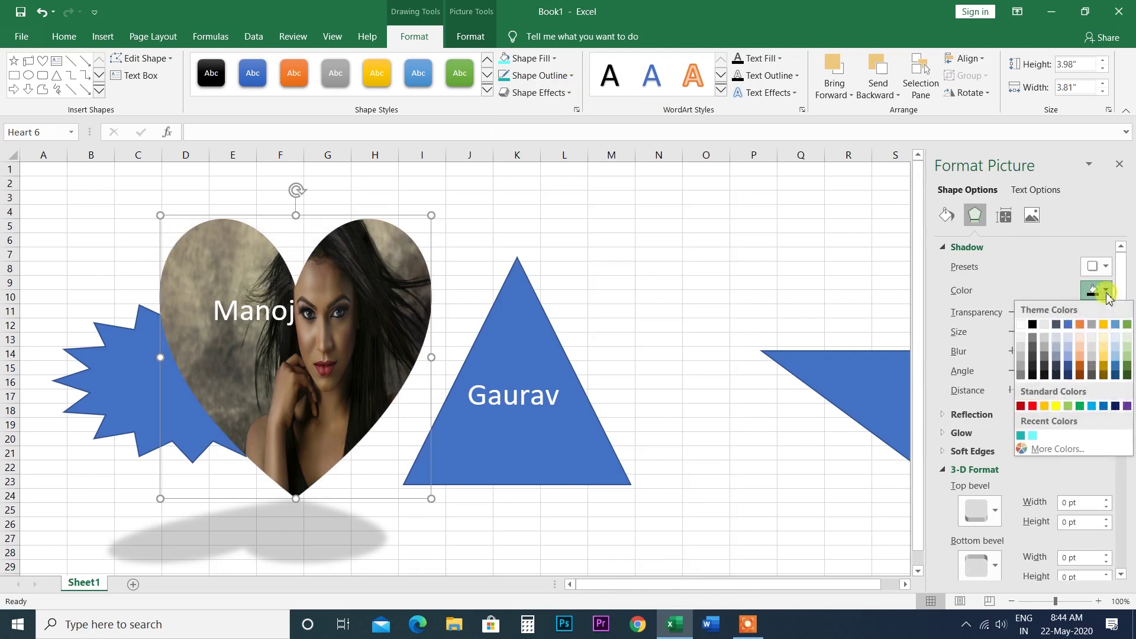
pyautogui.click(1020, 406)
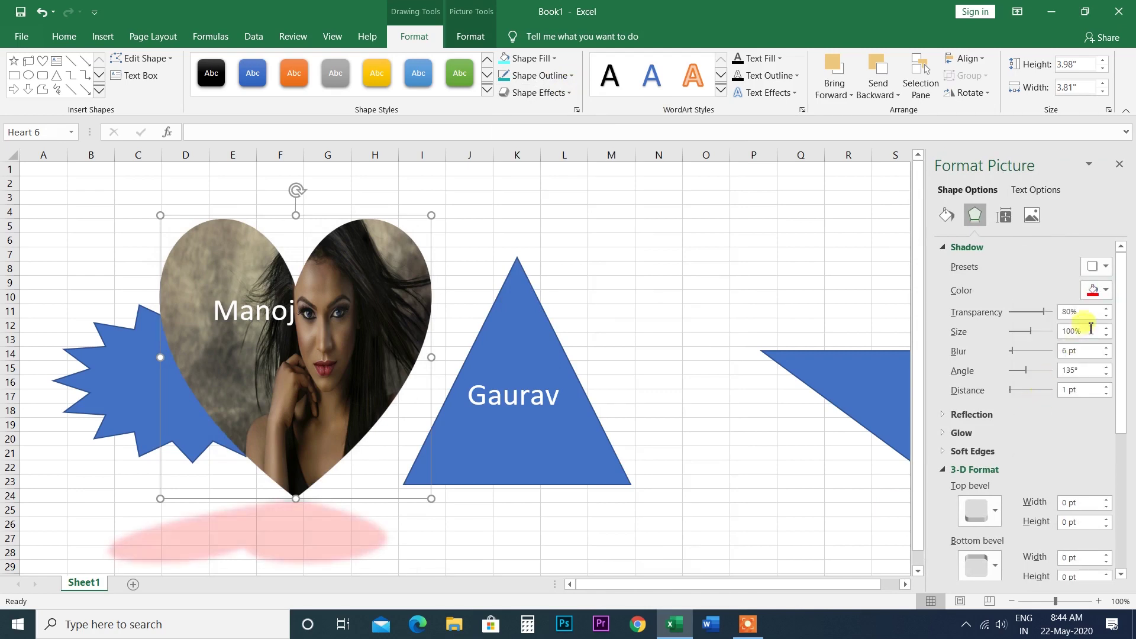
pyautogui.moveTo(1042, 312); pyautogui.dragTo(1027, 332)
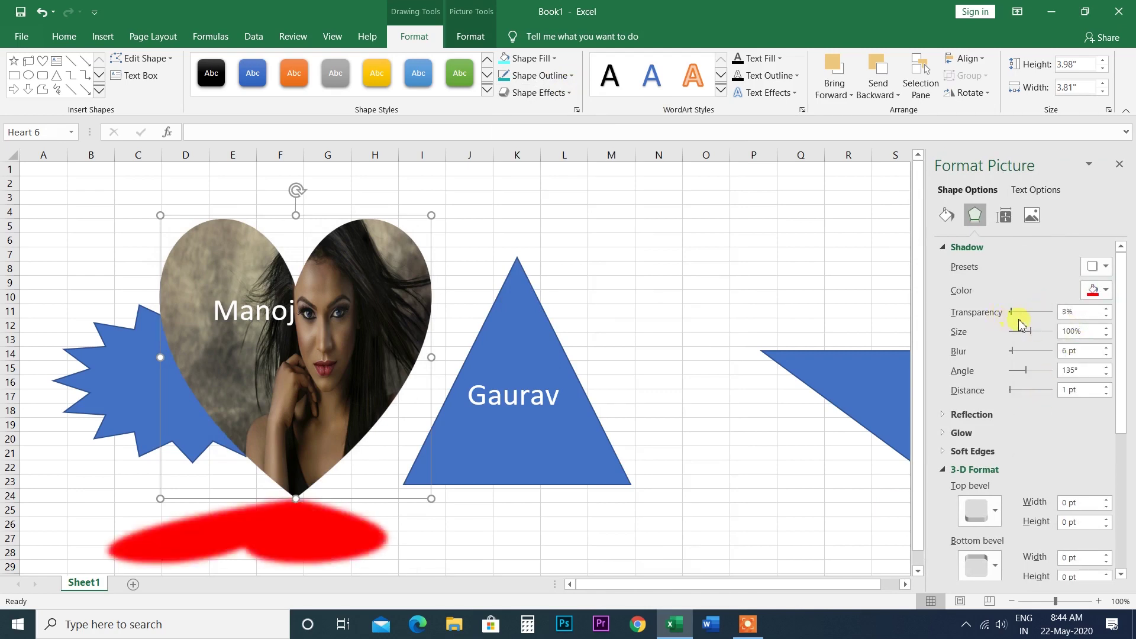
pyautogui.moveTo(1014, 338)
pyautogui.mouseDown()
pyautogui.moveTo(999, 349)
pyautogui.moveTo(1016, 351)
pyautogui.moveTo(993, 359)
pyautogui.mouseUp()
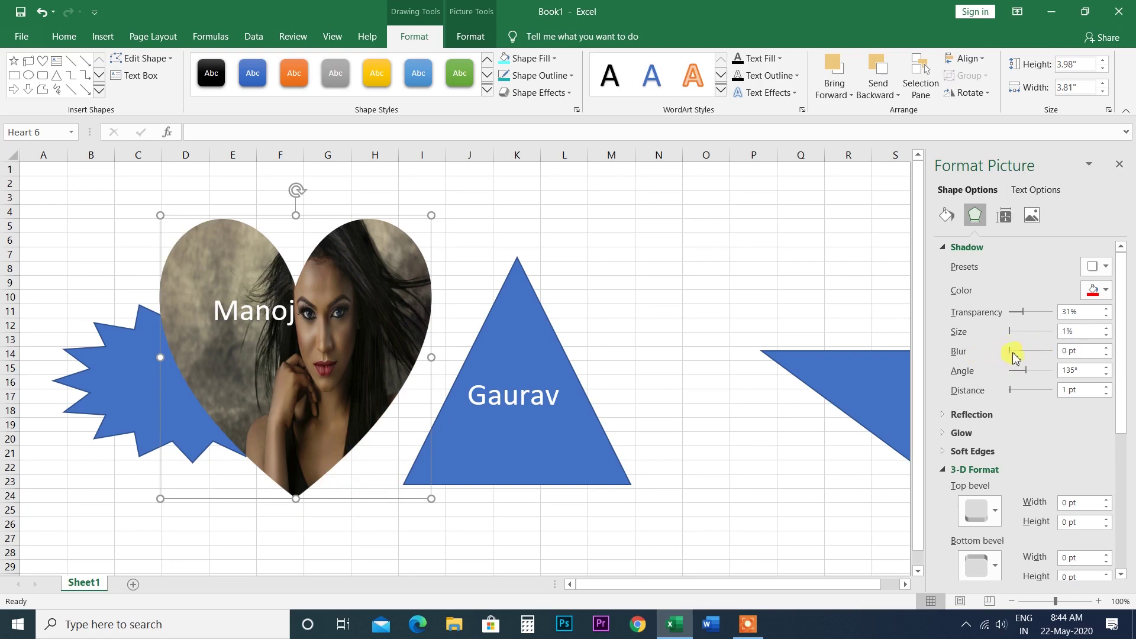
pyautogui.moveTo(1011, 336); pyautogui.dragTo(1019, 343)
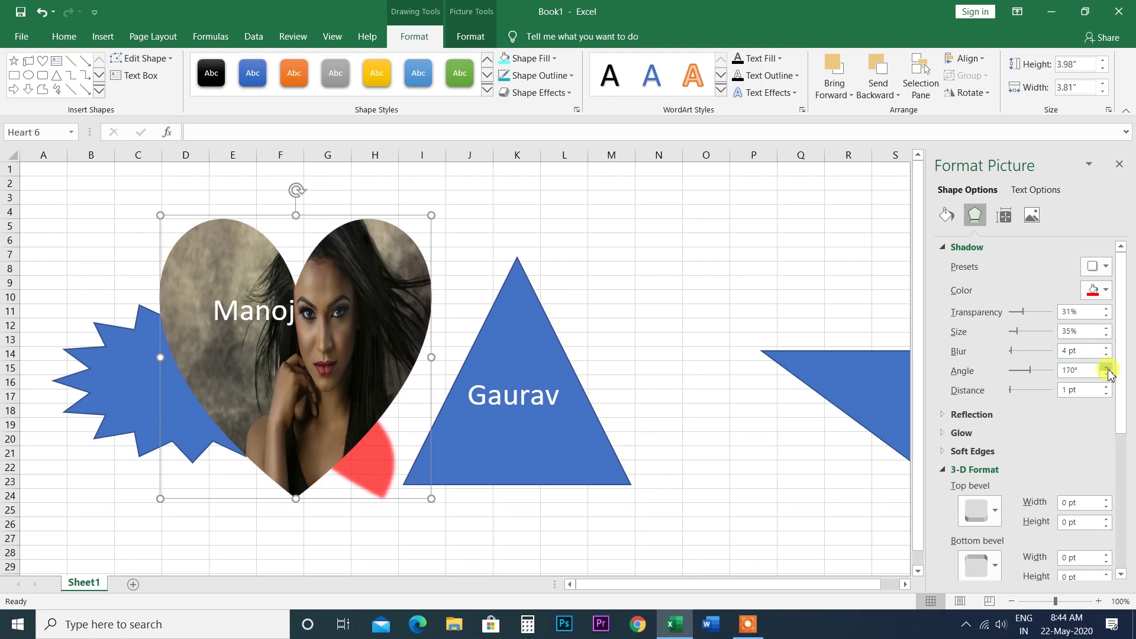
# Step: Remove the heart's shadow with No Shadow
pyautogui.click(1121, 167)
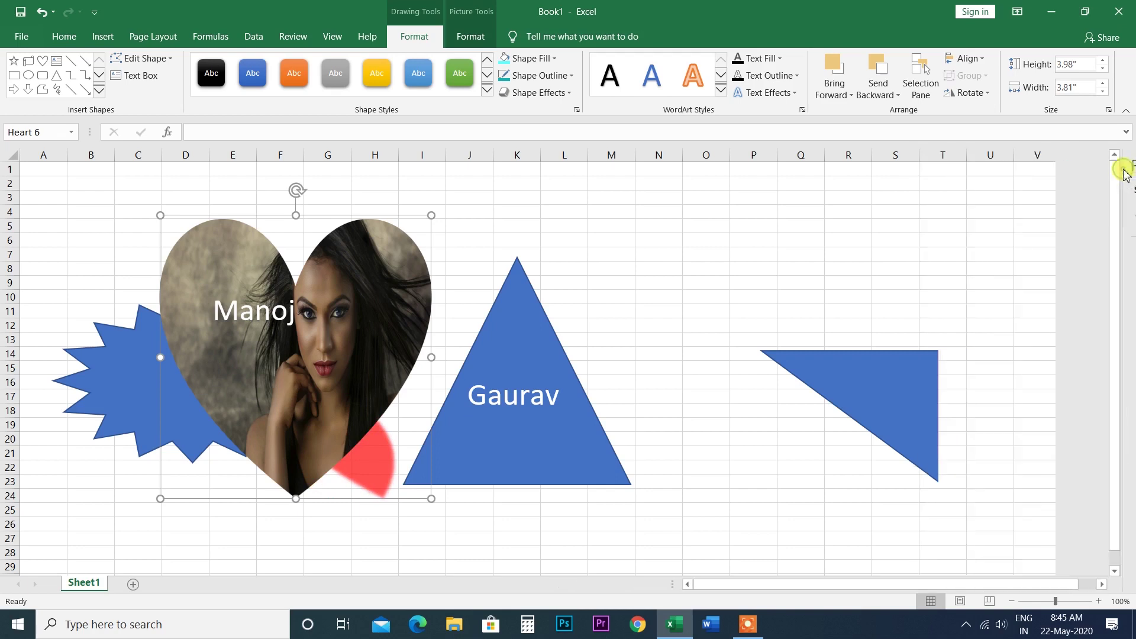
pyautogui.click(566, 93)
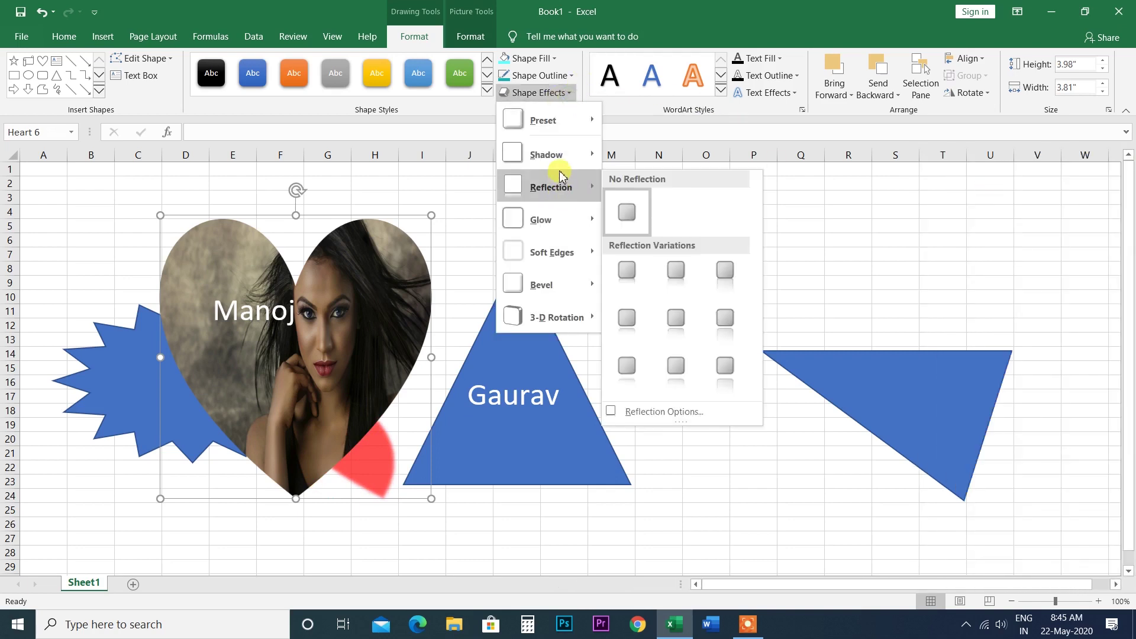
pyautogui.moveTo(546, 154)
pyautogui.click(629, 177)
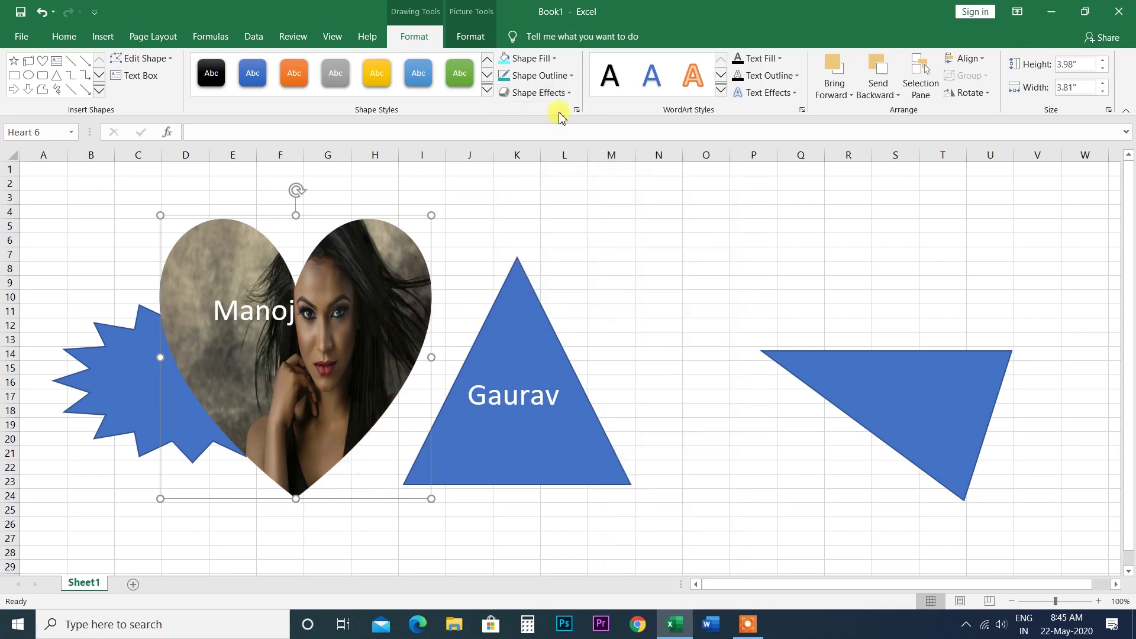
# Step: Add a full mirror reflection beneath the heart
pyautogui.click(562, 93)
pyautogui.moveTo(550, 186)
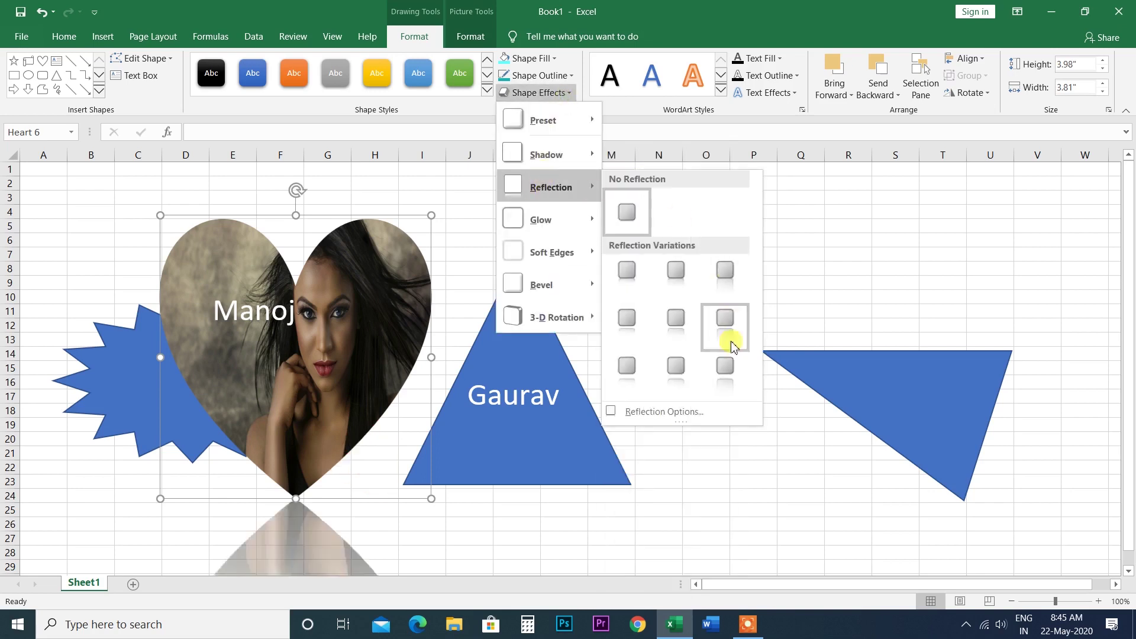
pyautogui.click(631, 410)
pyautogui.scroll(-4, 632, 410)
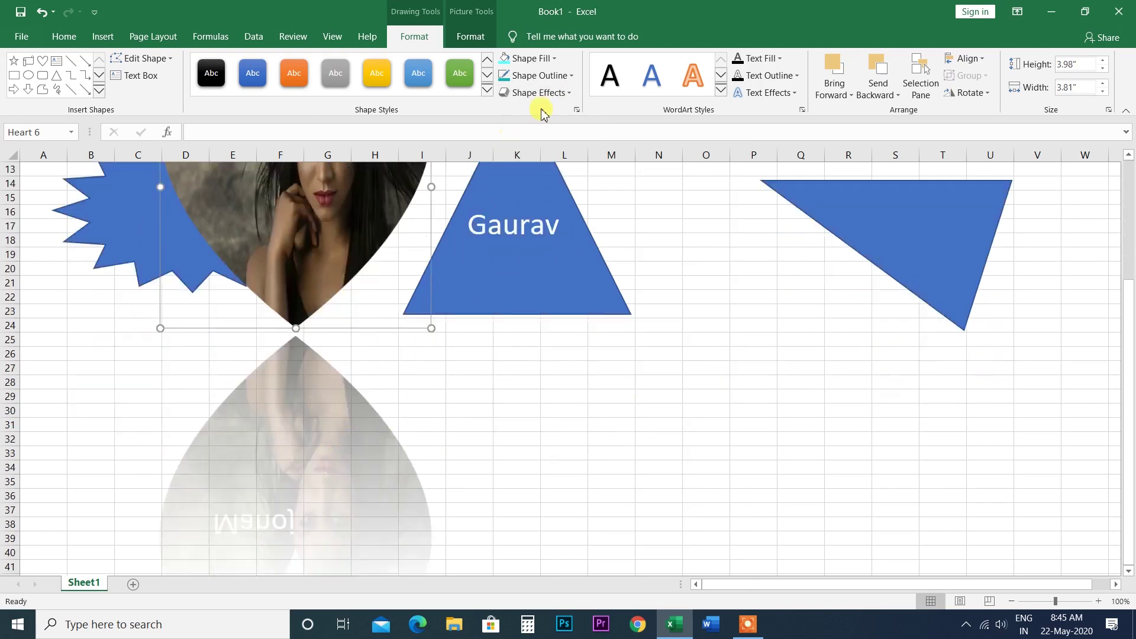
pyautogui.click(555, 95)
# Step: Make the heart's shadow red at 0% transparency
pyautogui.moveTo(550, 187)
pyautogui.click(658, 413)
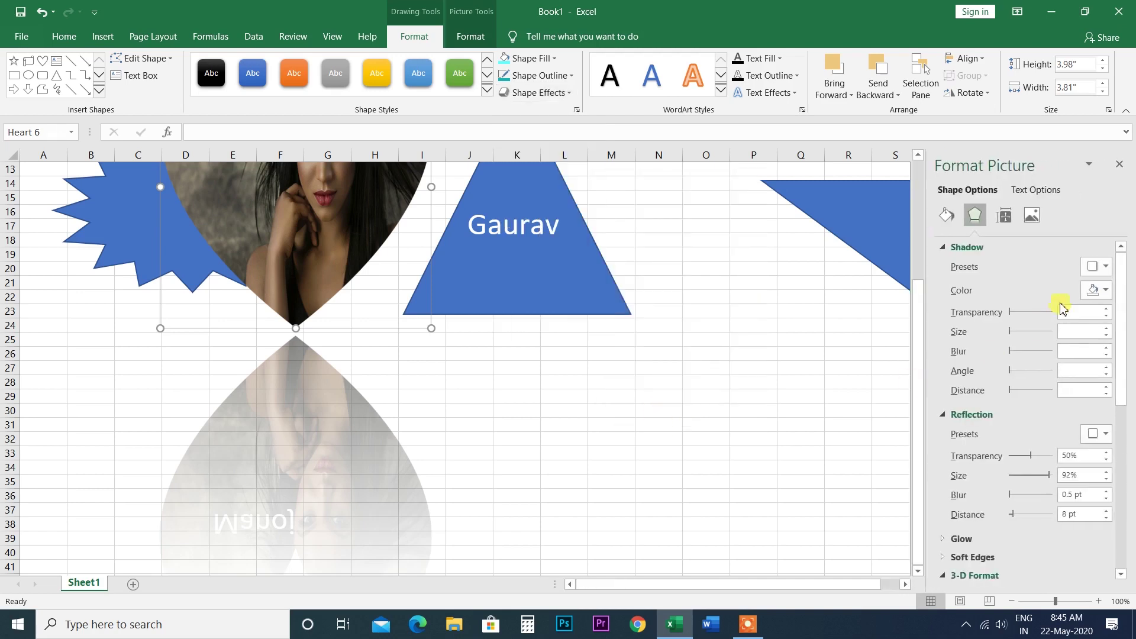
pyautogui.click(1105, 292)
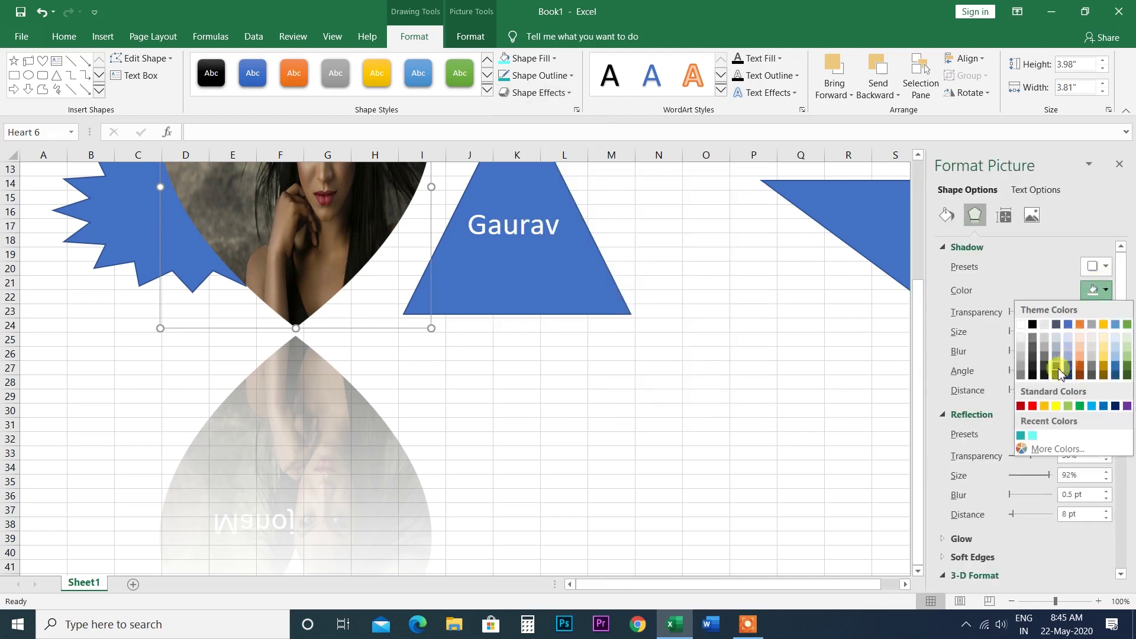
pyautogui.click(1036, 407)
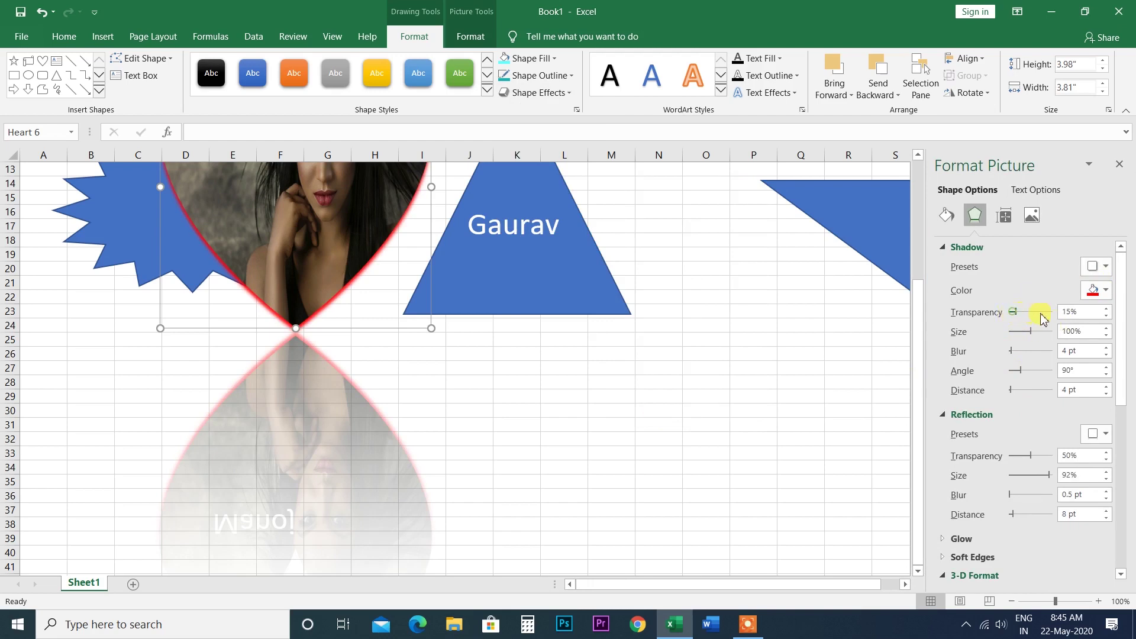
pyautogui.moveTo(1042, 319)
pyautogui.mouseDown()
pyautogui.moveTo(990, 319)
pyautogui.moveTo(1047, 337)
pyautogui.moveTo(1018, 356)
pyautogui.moveTo(1015, 379)
pyautogui.moveTo(1034, 395)
pyautogui.mouseUp()
pyautogui.click(1119, 165)
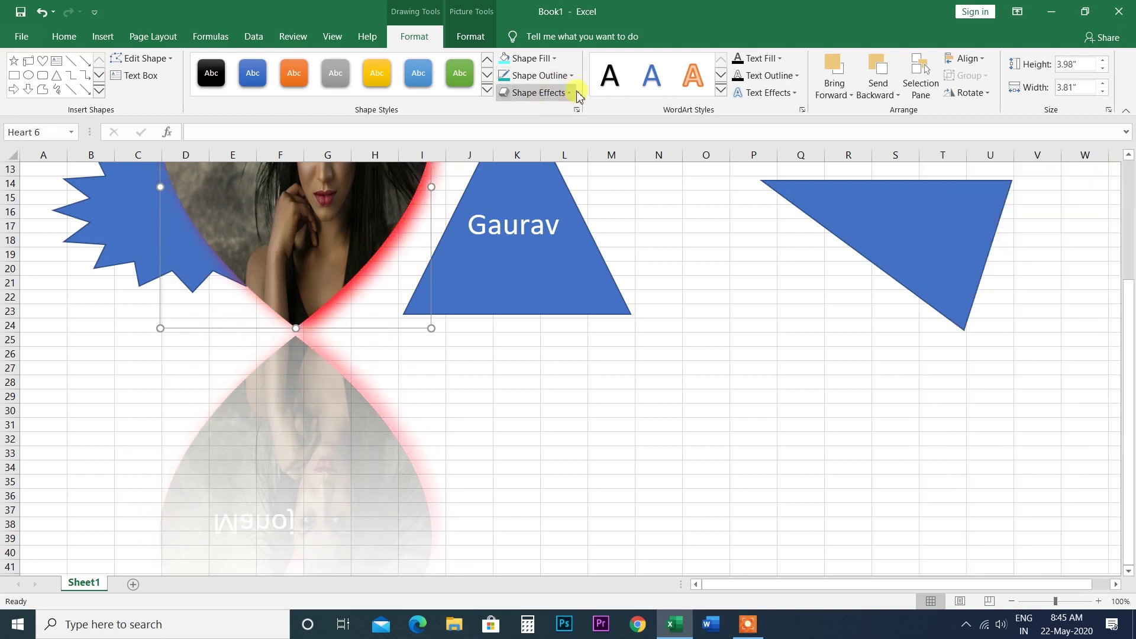
# Step: Remove the heart's reflection with No Reflection
pyautogui.click(567, 93)
pyautogui.click(627, 210)
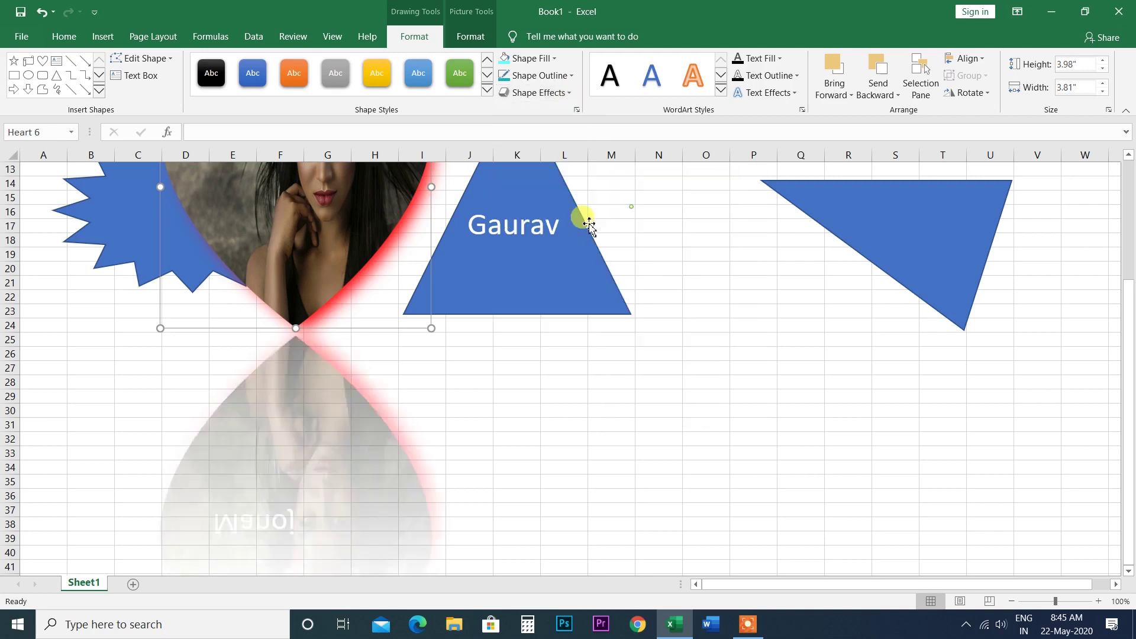
pyautogui.click(570, 76)
pyautogui.click(571, 76)
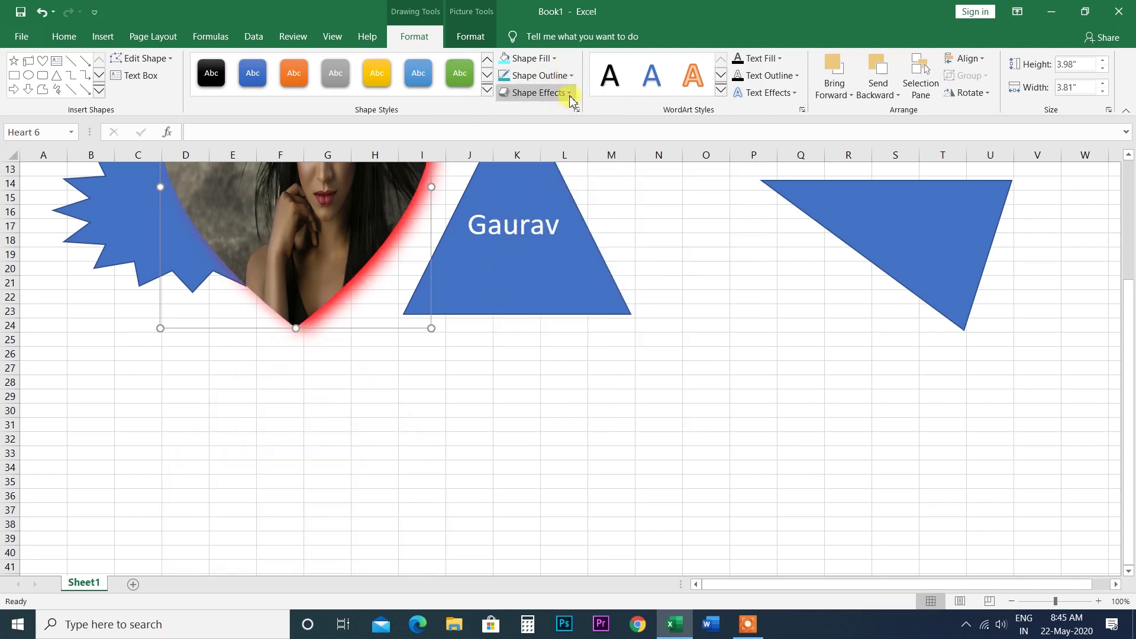
# Step: Add an orange 18 pt glow and check the shadow transparency stays at 0%
pyautogui.click(567, 93)
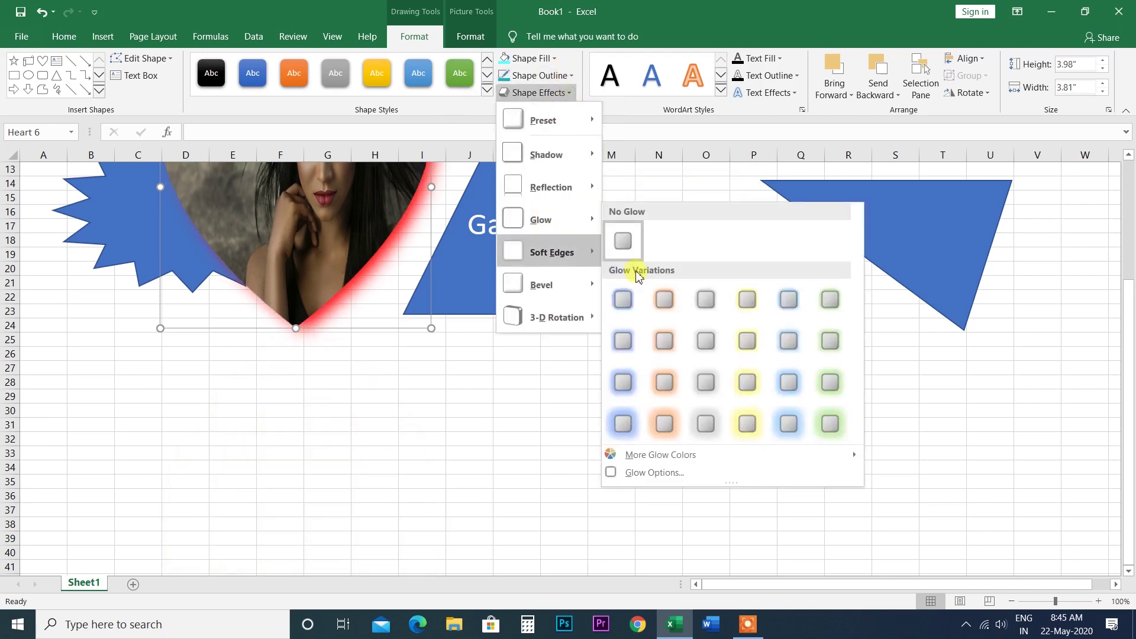
pyautogui.moveTo(544, 219)
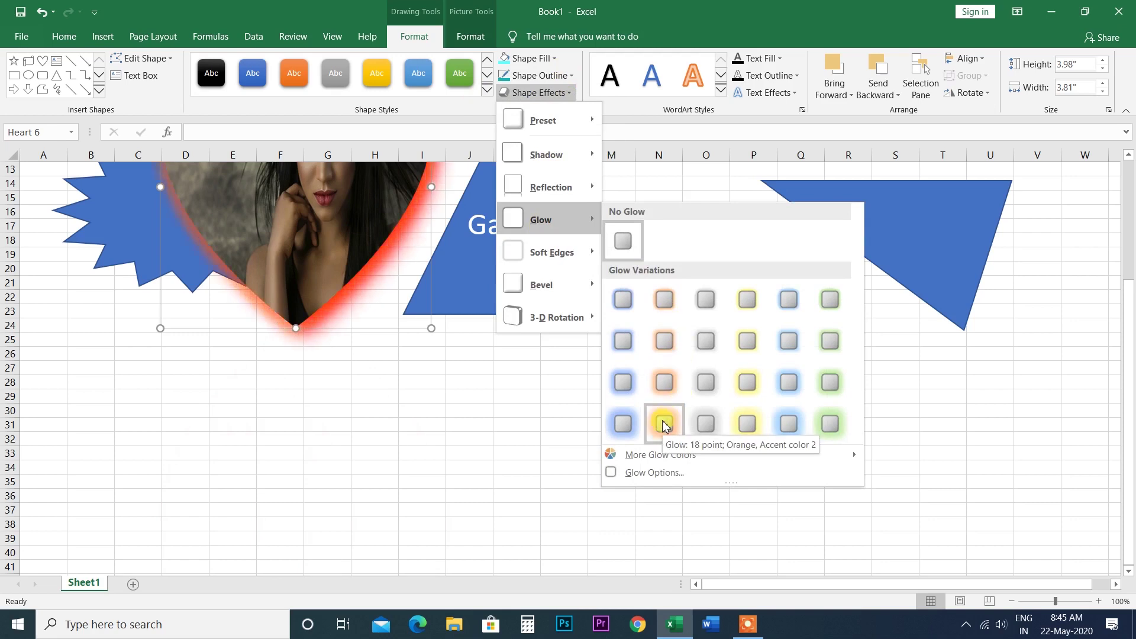
pyautogui.click(664, 426)
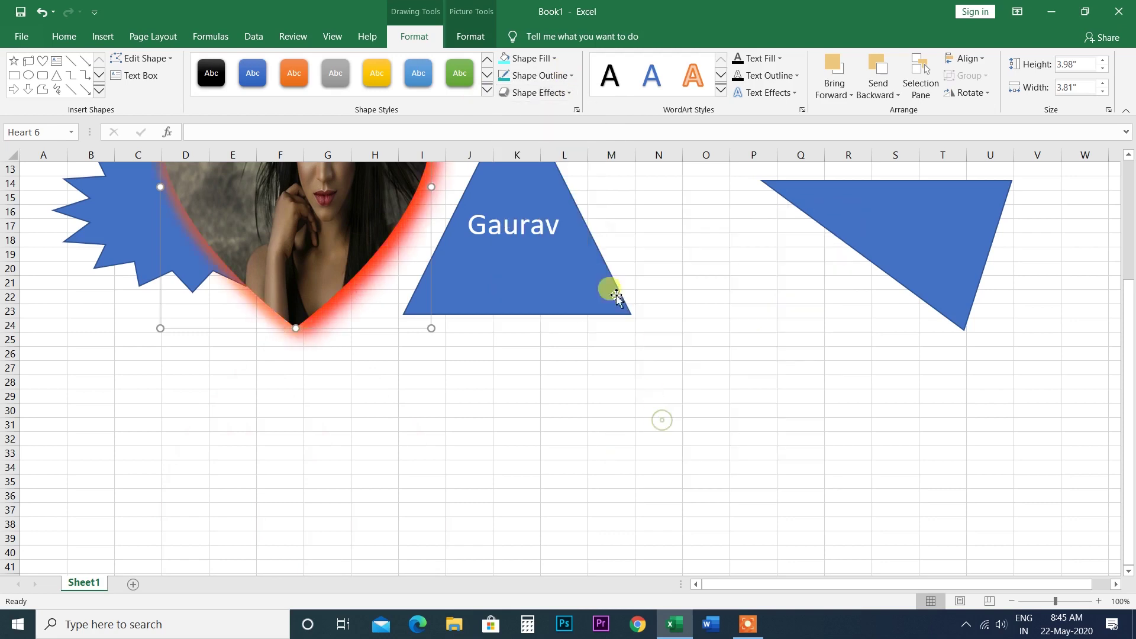
pyautogui.click(569, 93)
pyautogui.moveTo(543, 219)
pyautogui.click(658, 475)
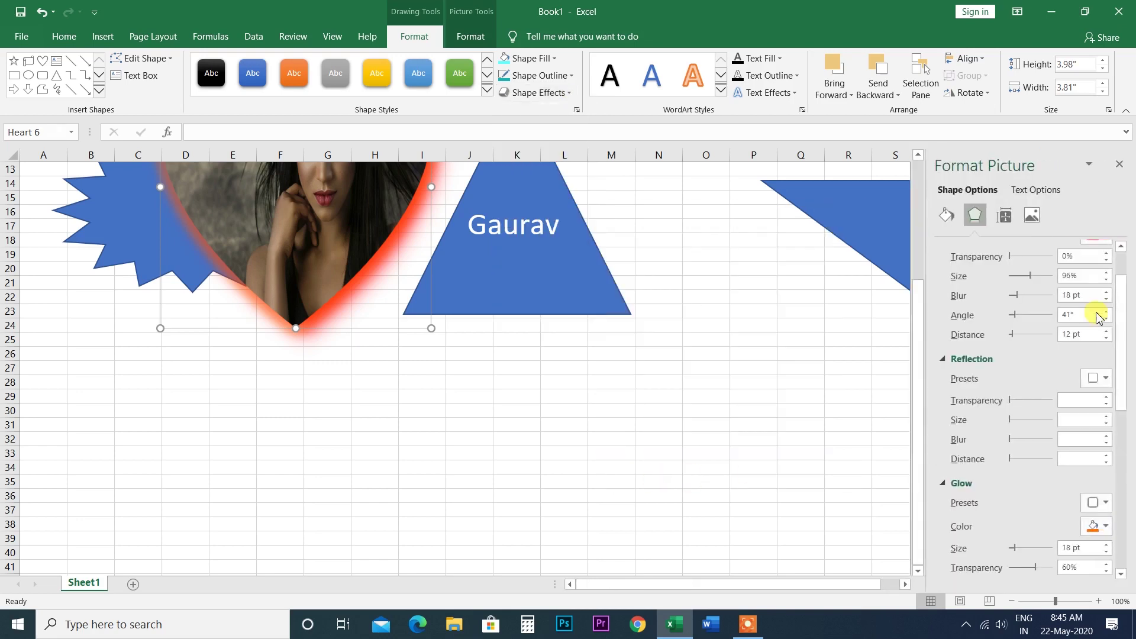
pyautogui.scroll(2, 1123, 317)
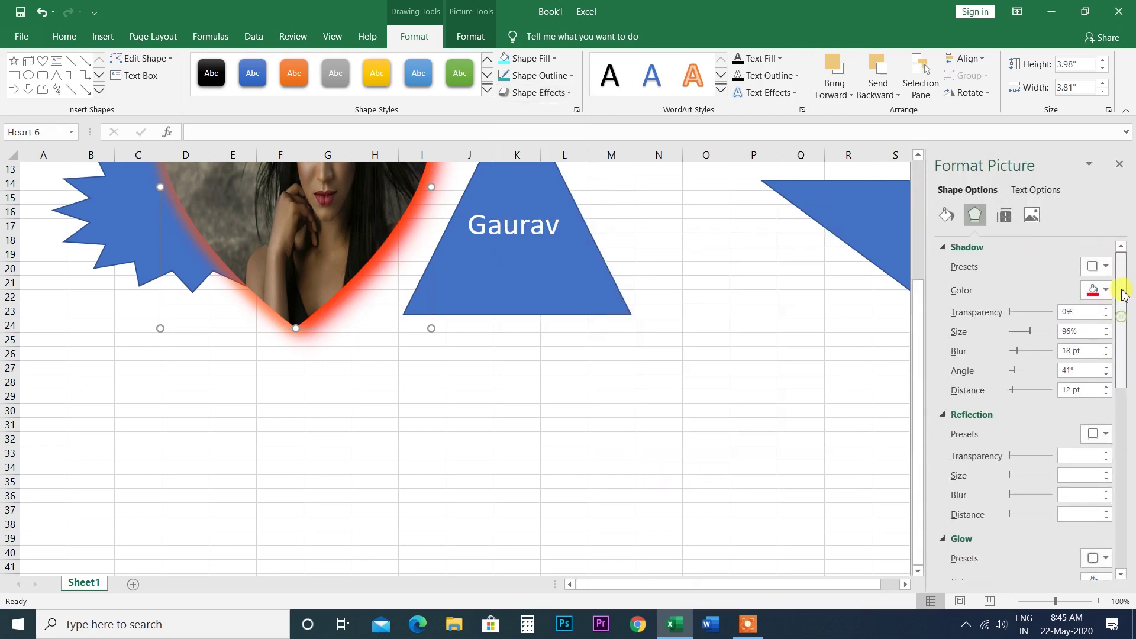
pyautogui.moveTo(1013, 318)
pyautogui.mouseDown()
pyautogui.moveTo(1040, 312)
pyautogui.moveTo(1008, 317)
pyautogui.moveTo(1032, 342)
pyautogui.moveTo(1028, 371)
pyautogui.mouseUp()
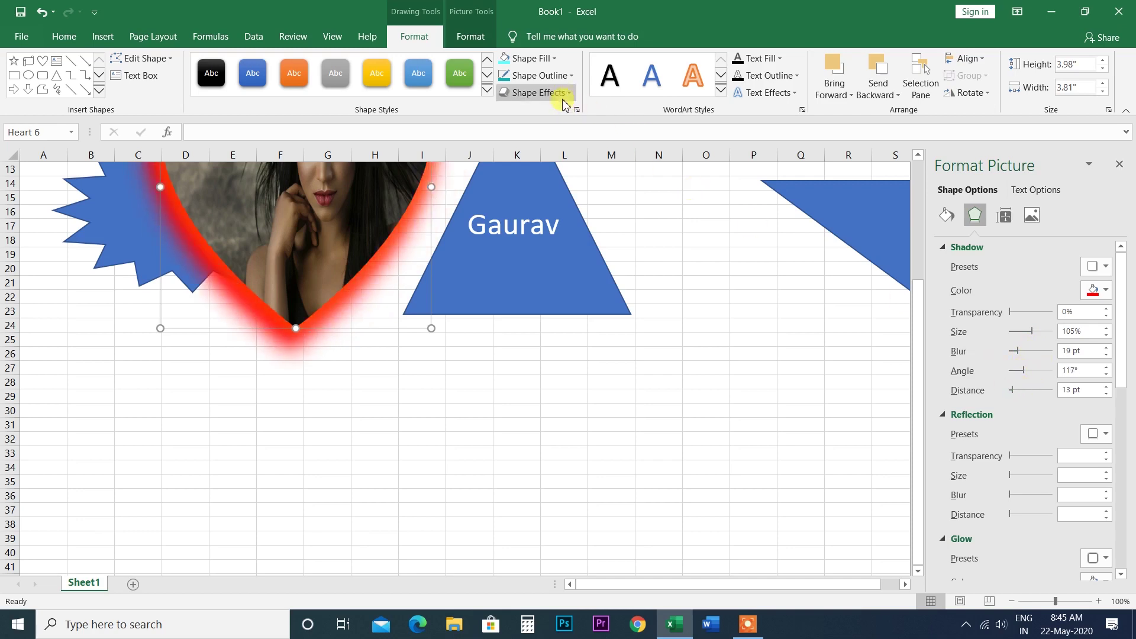
pyautogui.click(1119, 167)
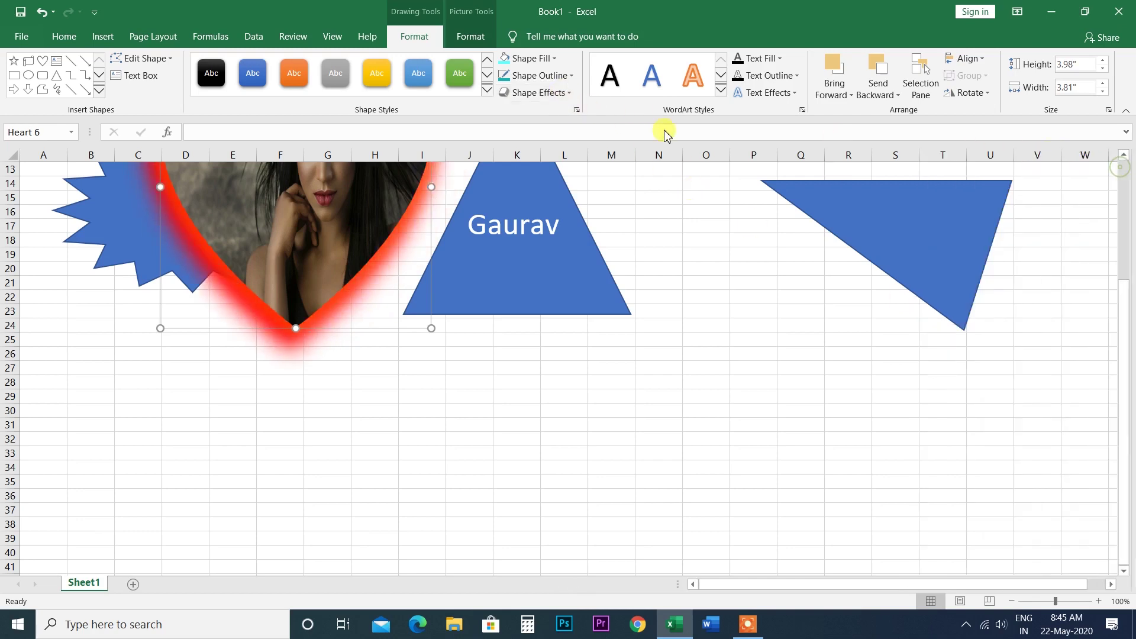
# Step: Try soft edges and a bevel on the heart, then remove both
pyautogui.click(561, 92)
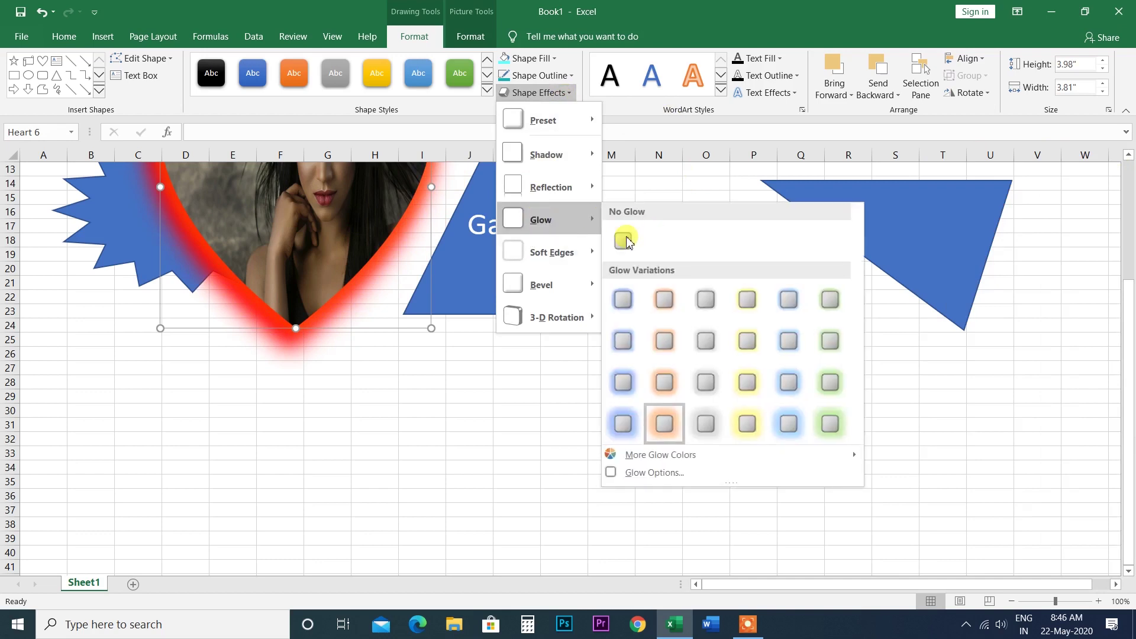
pyautogui.click(621, 235)
pyautogui.click(565, 93)
pyautogui.moveTo(552, 252)
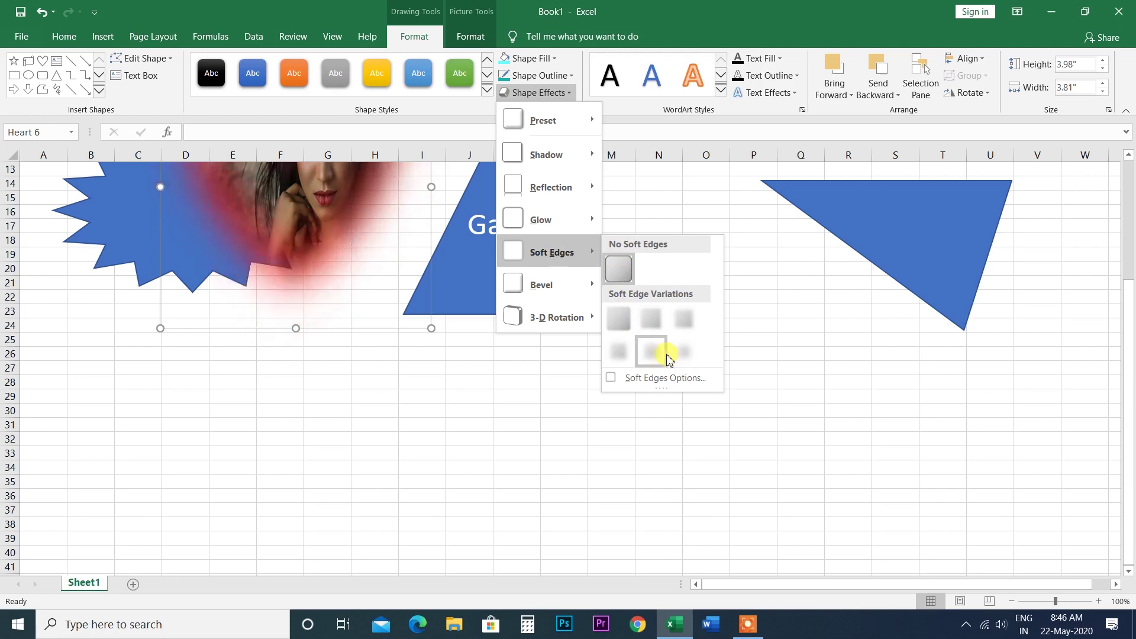
pyautogui.click(651, 354)
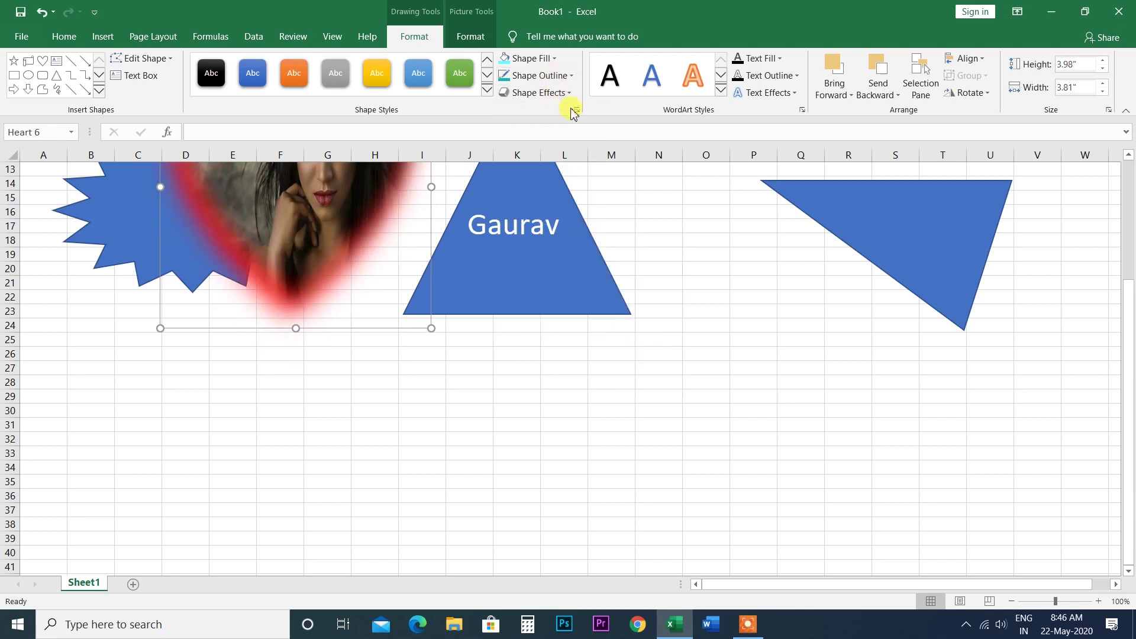
pyautogui.click(565, 93)
pyautogui.moveTo(543, 285)
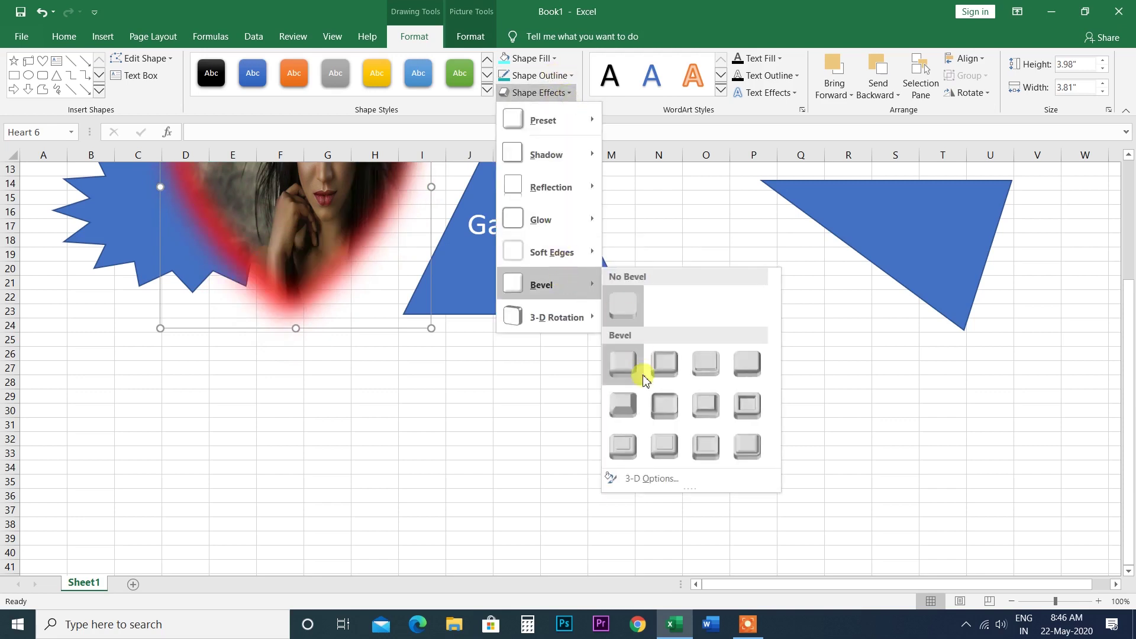
pyautogui.click(628, 410)
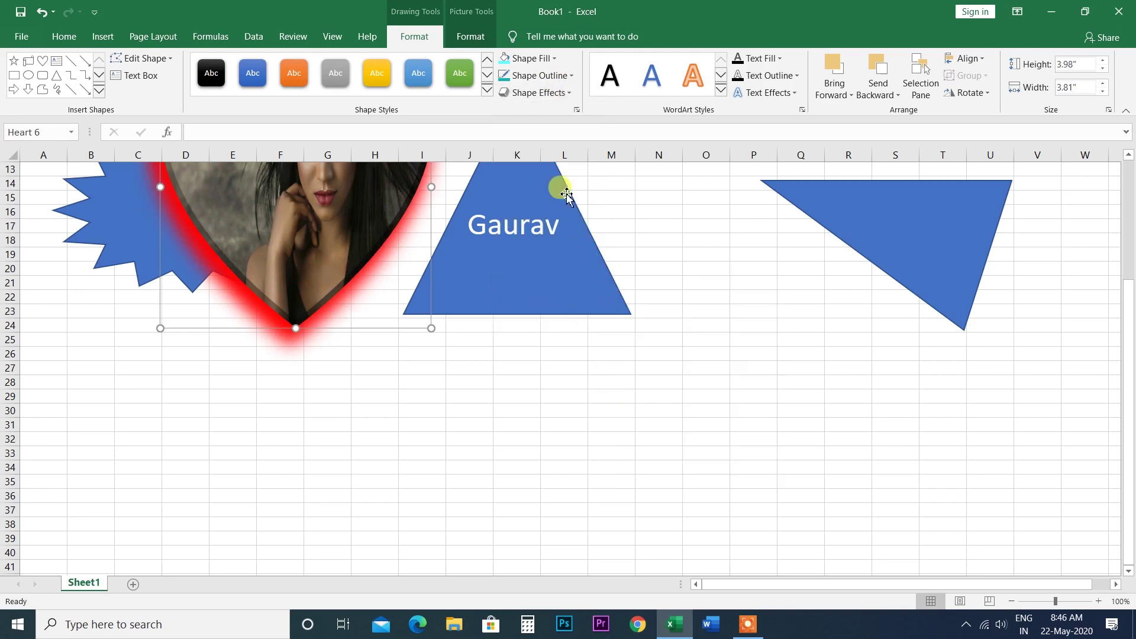
pyautogui.click(567, 94)
pyautogui.moveTo(543, 284)
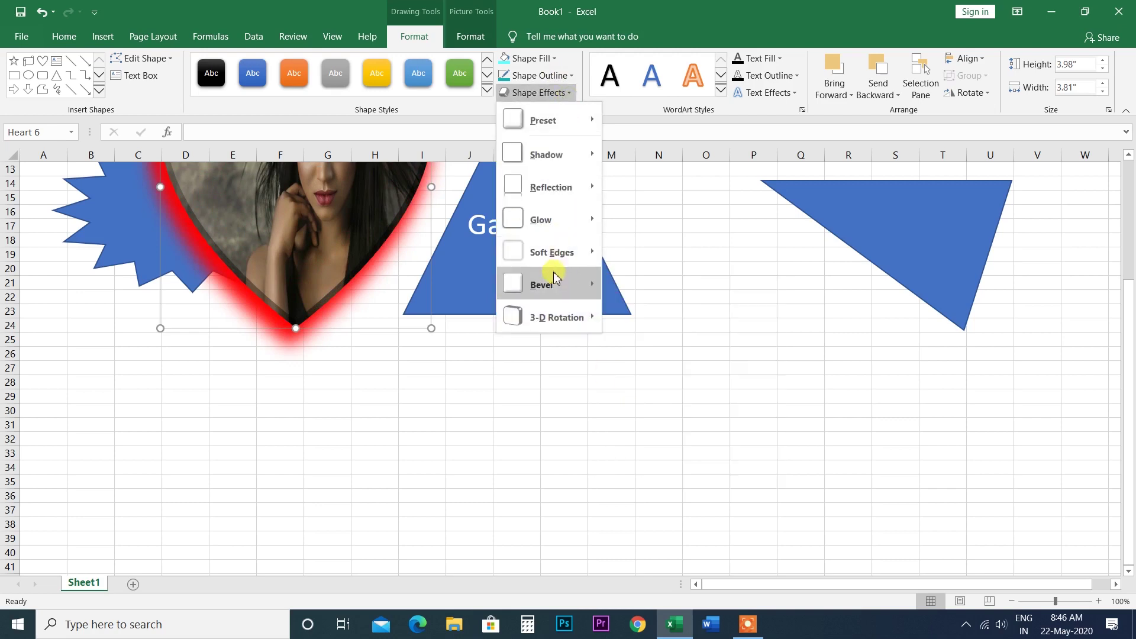
pyautogui.click(624, 311)
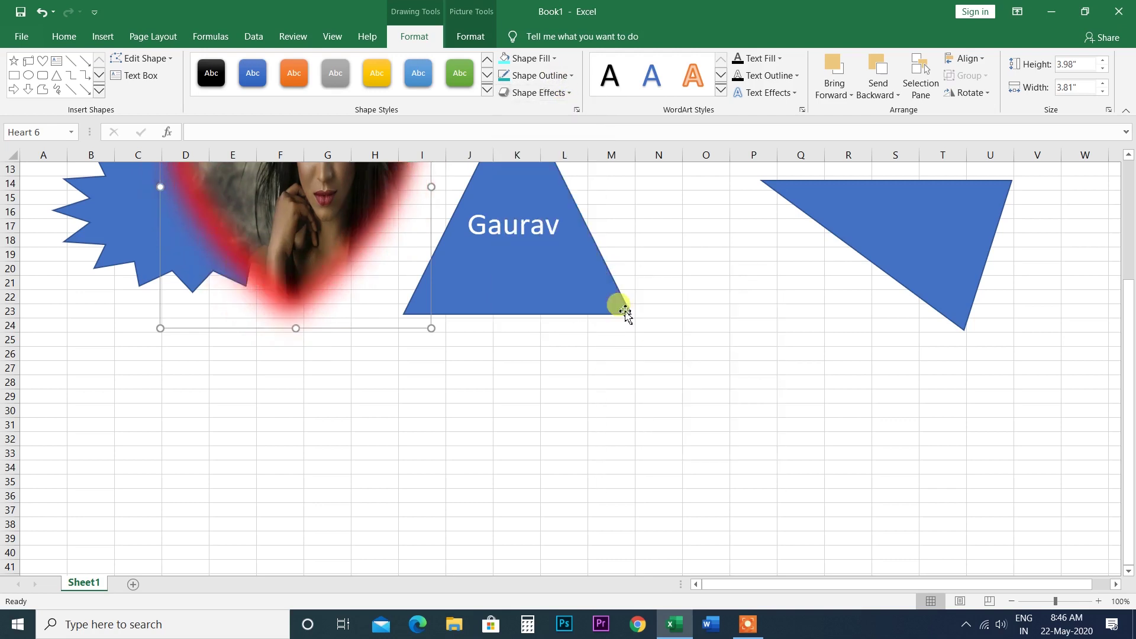
pyautogui.click(565, 92)
pyautogui.moveTo(551, 252)
pyautogui.click(611, 265)
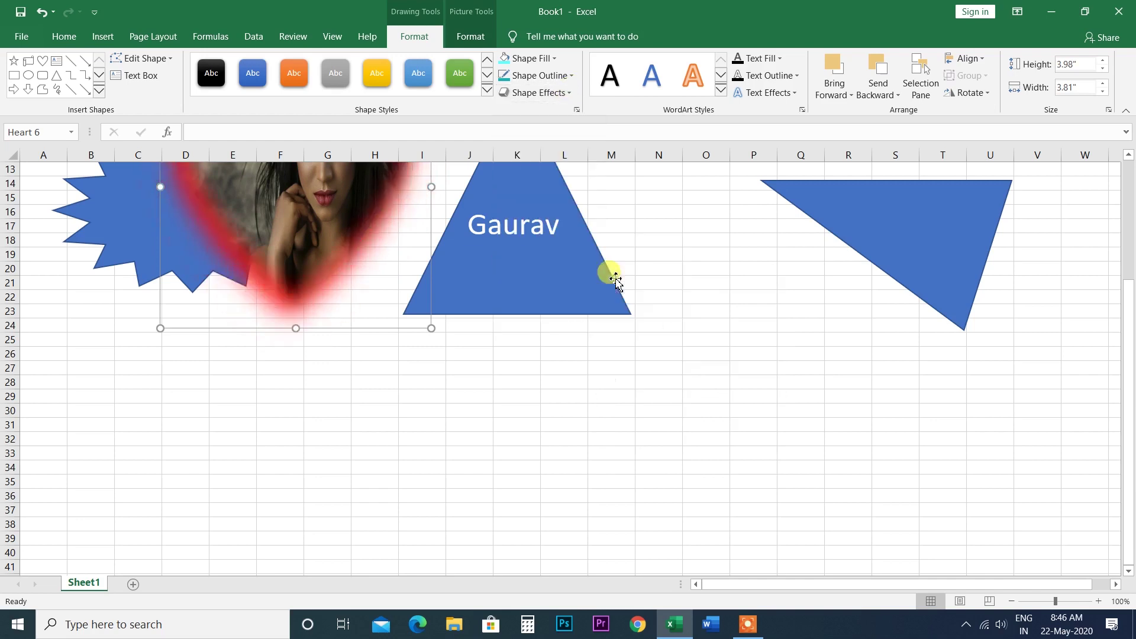
# Step: Set the heart to No Glow and No Outline
pyautogui.click(564, 98)
pyautogui.moveTo(541, 219)
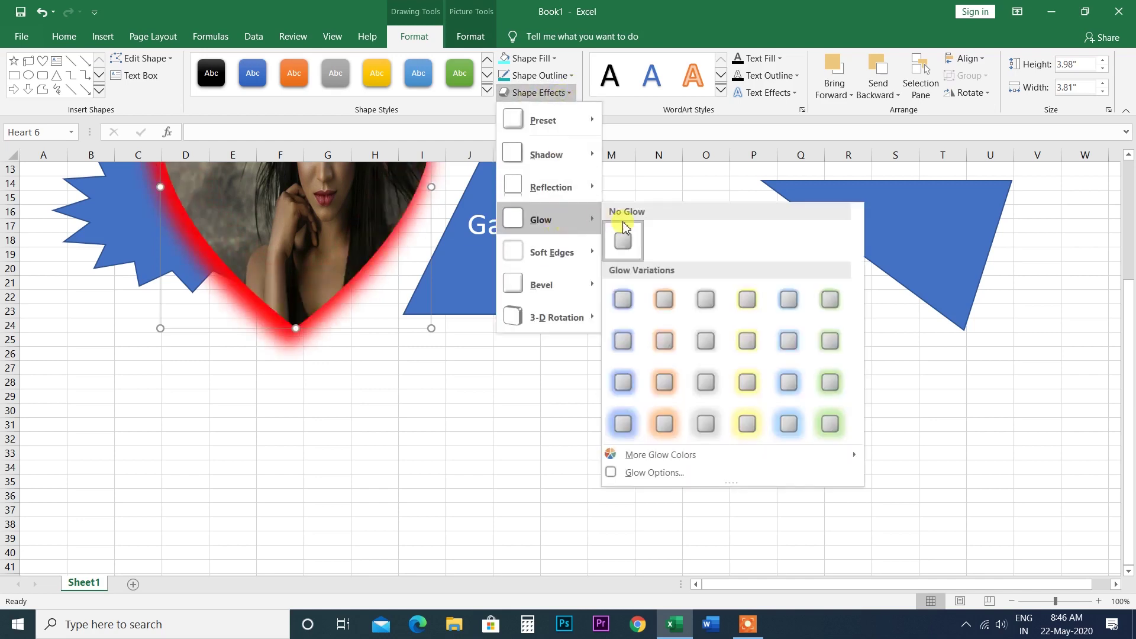
pyautogui.click(621, 235)
pyautogui.click(559, 95)
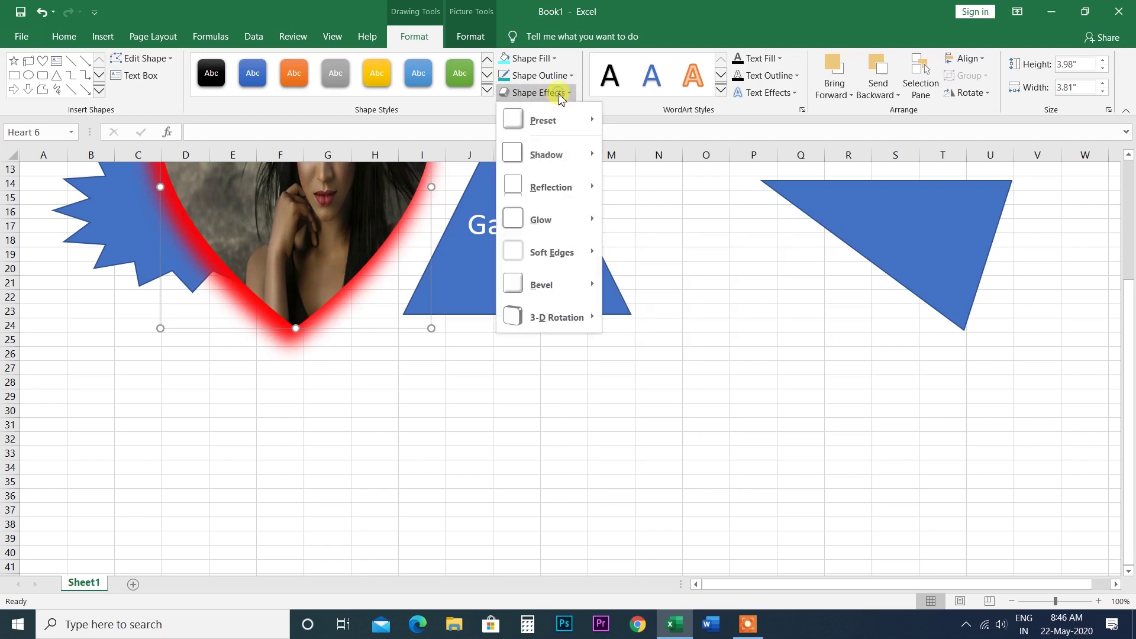
pyautogui.click(623, 244)
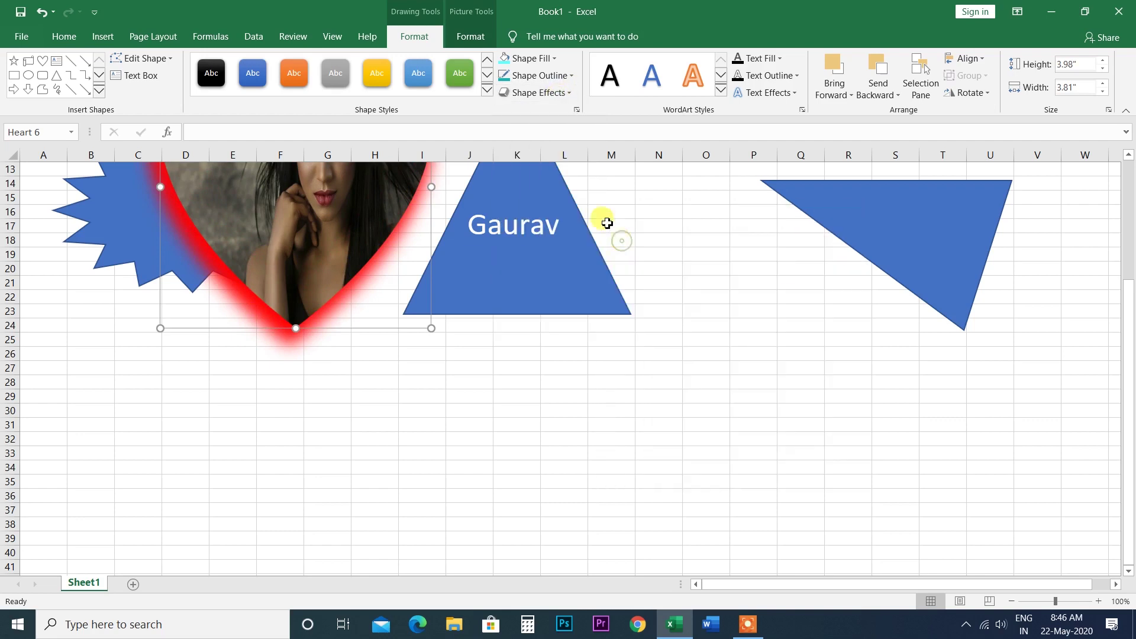
pyautogui.click(563, 81)
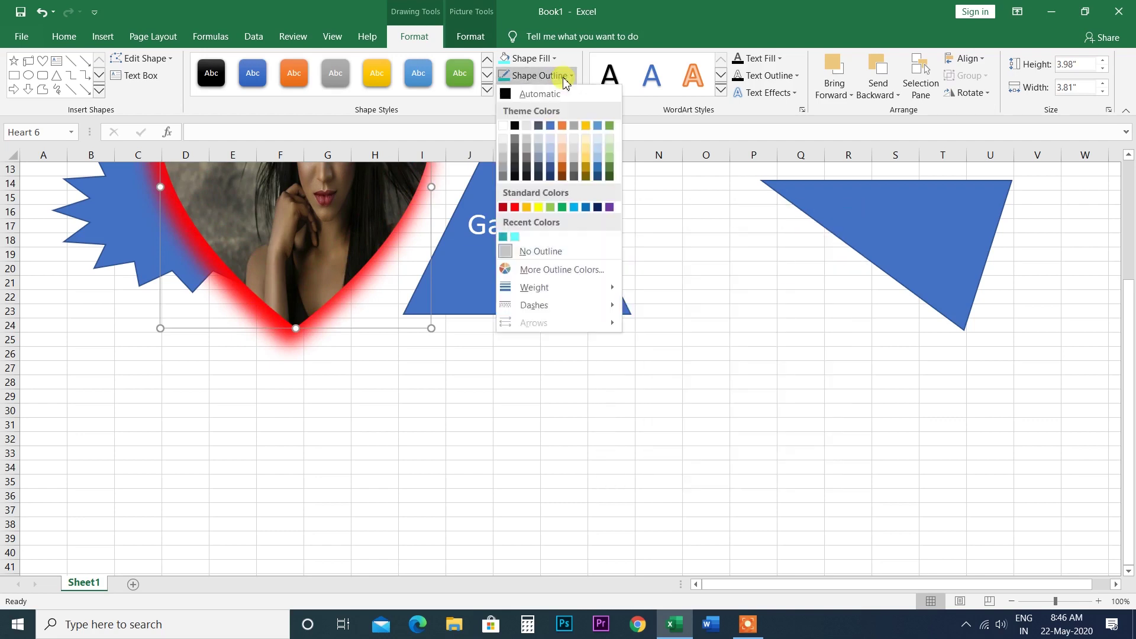
pyautogui.click(510, 251)
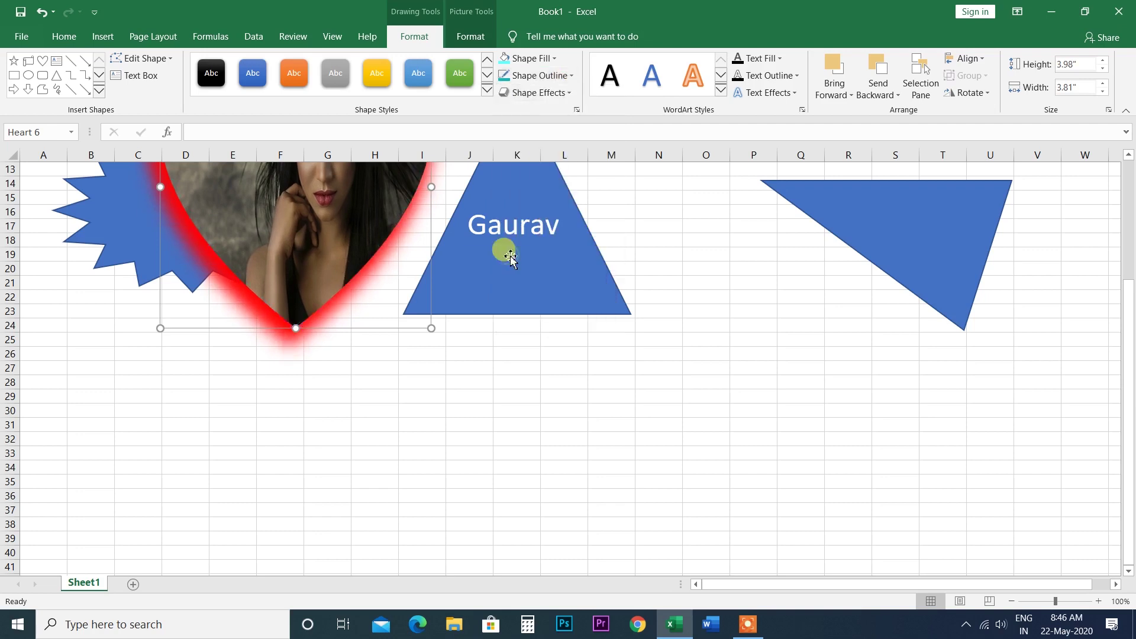
pyautogui.scroll(3, 514, 225)
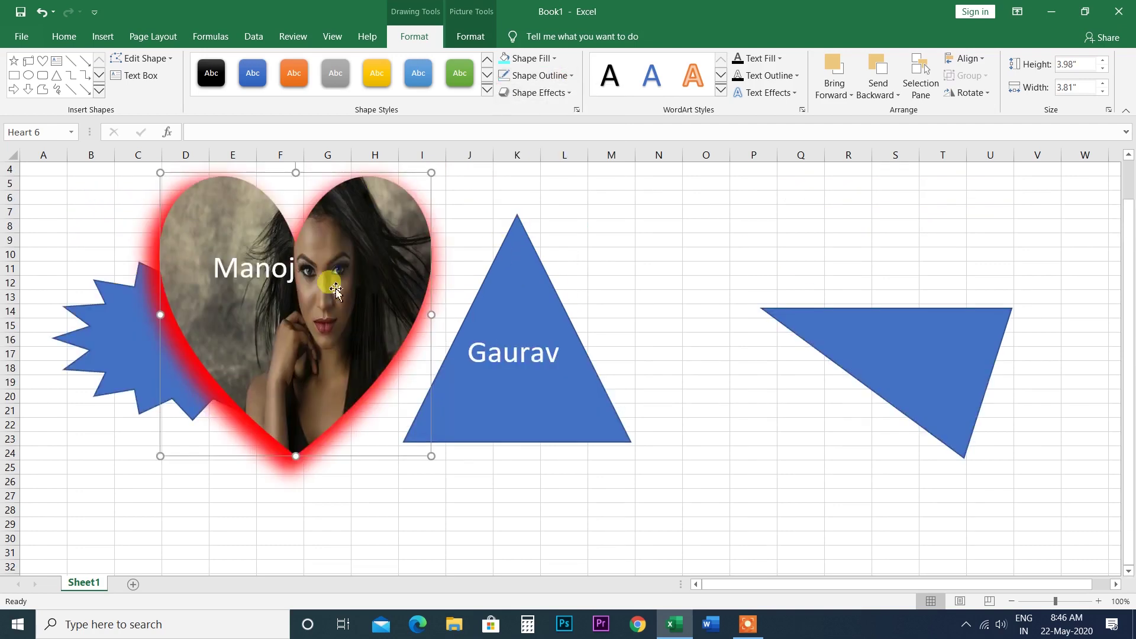
pyautogui.click(569, 93)
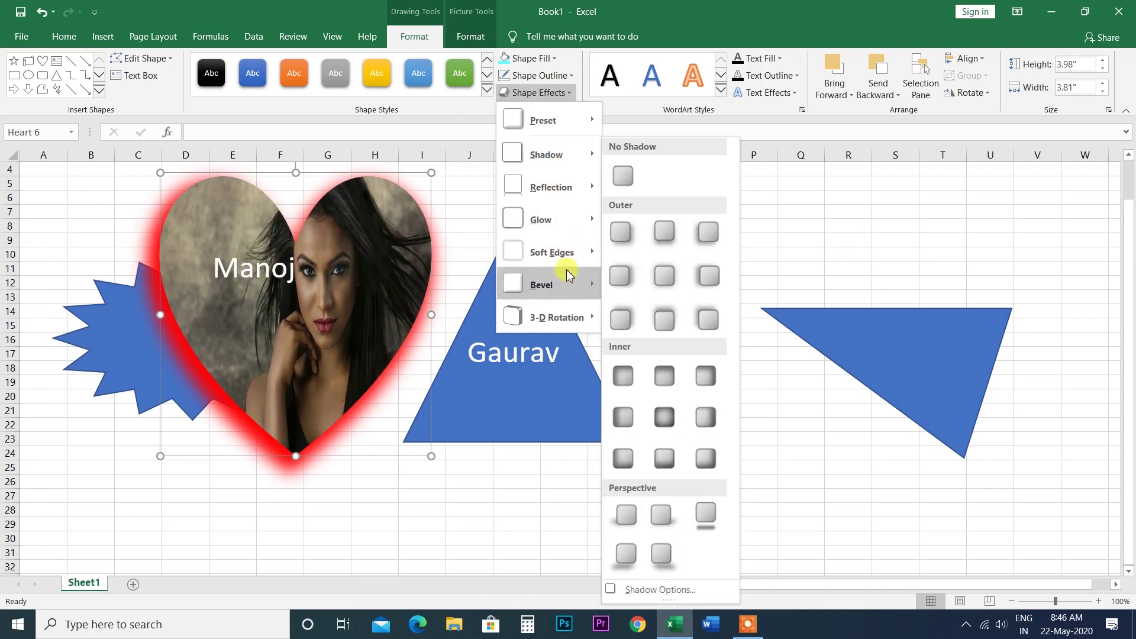
pyautogui.moveTo(546, 284)
pyautogui.click(617, 292)
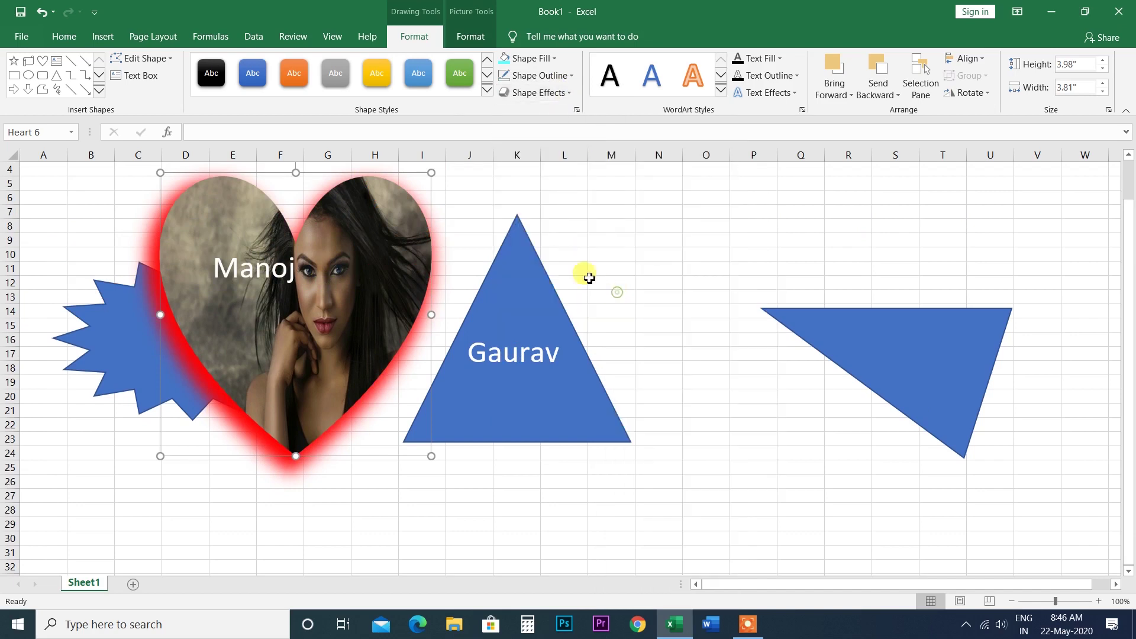
pyautogui.click(568, 93)
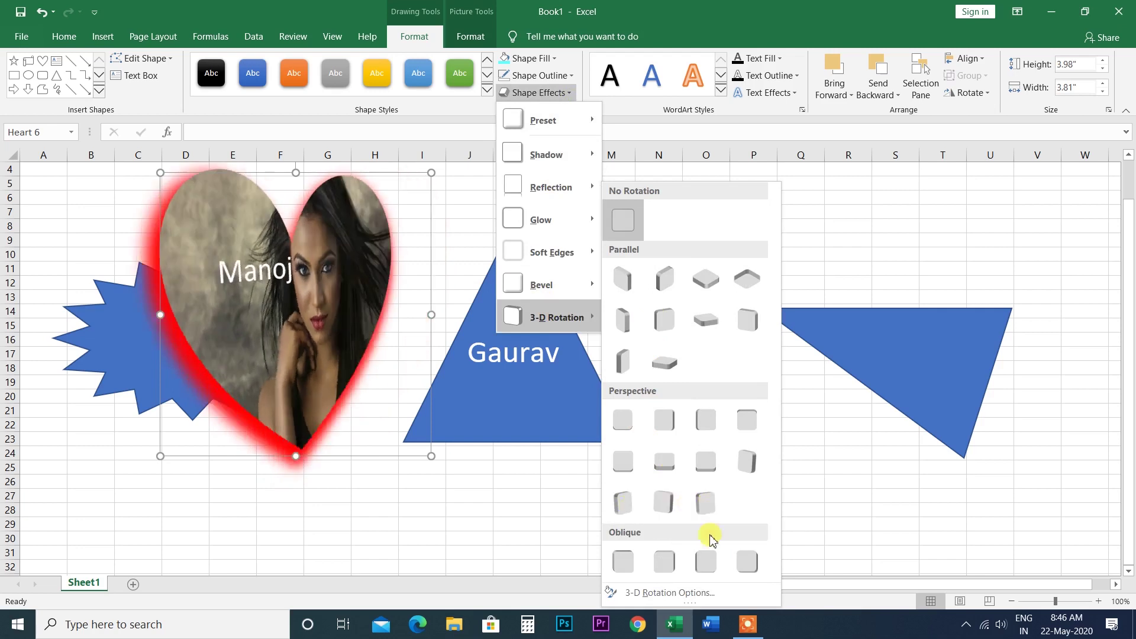
pyautogui.click(626, 503)
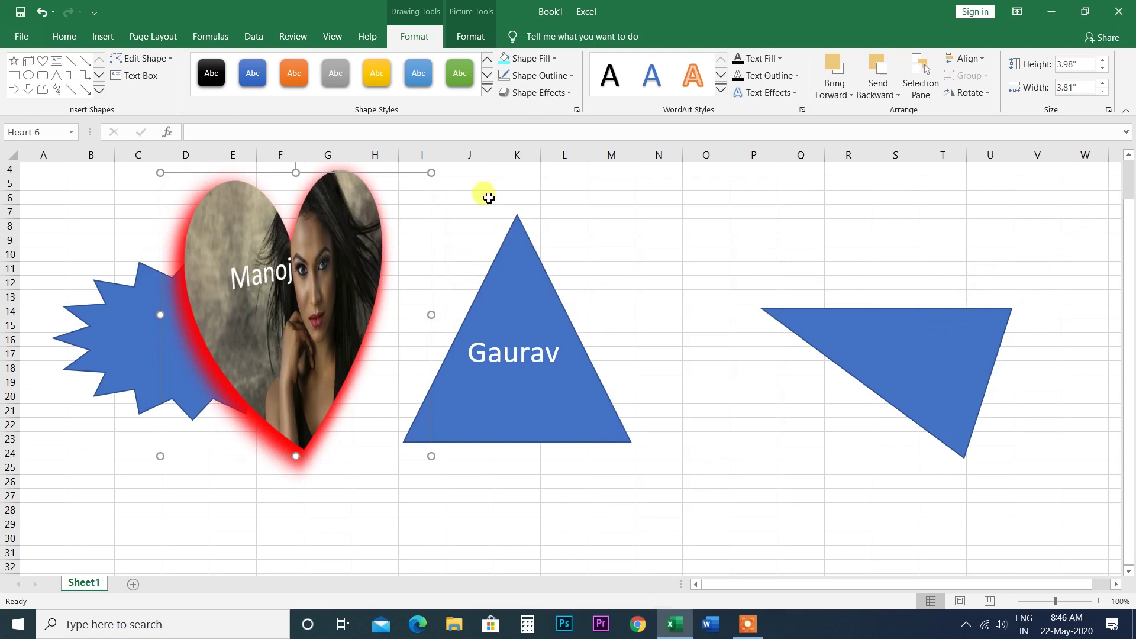
pyautogui.click(540, 94)
pyautogui.moveTo(548, 318)
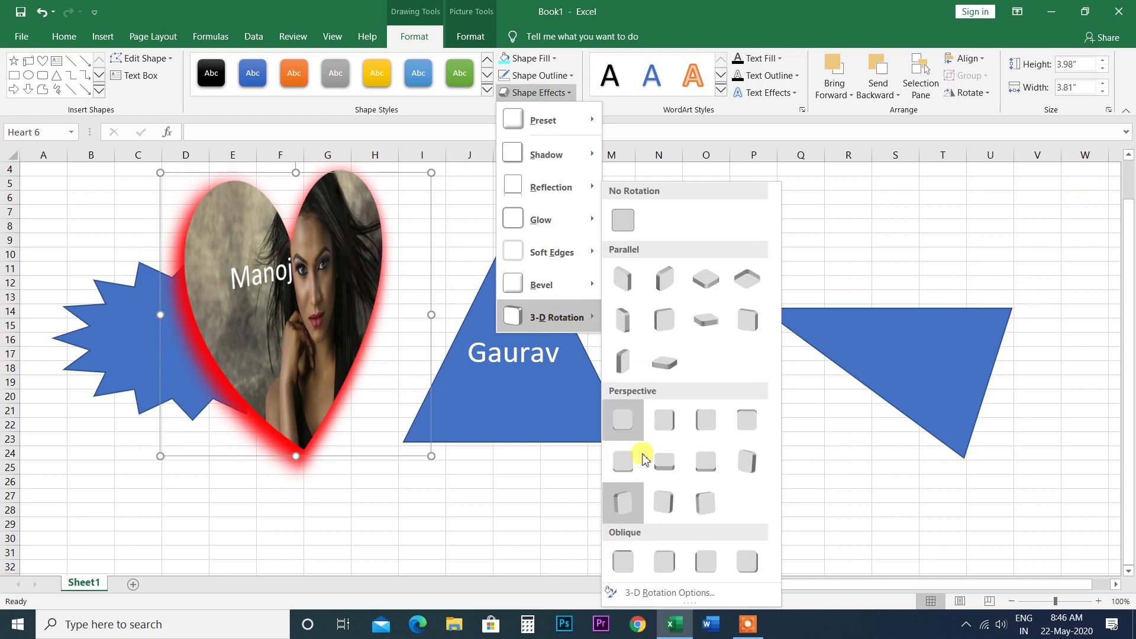
pyautogui.click(649, 594)
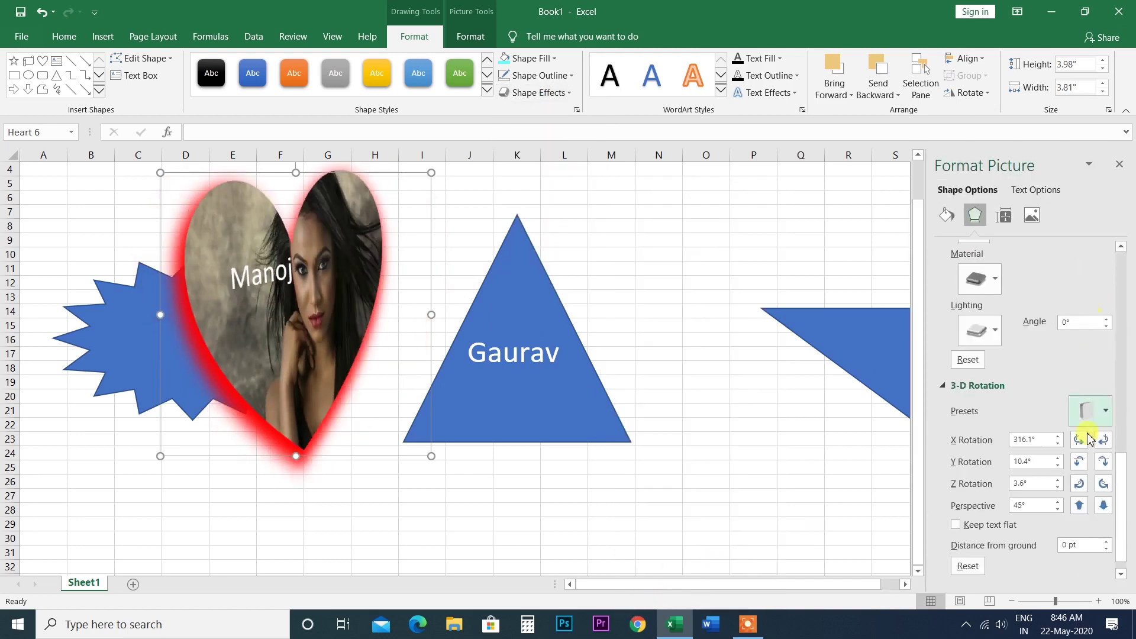
pyautogui.click(1080, 439)
pyautogui.click(1080, 439)
pyautogui.click(1080, 439)
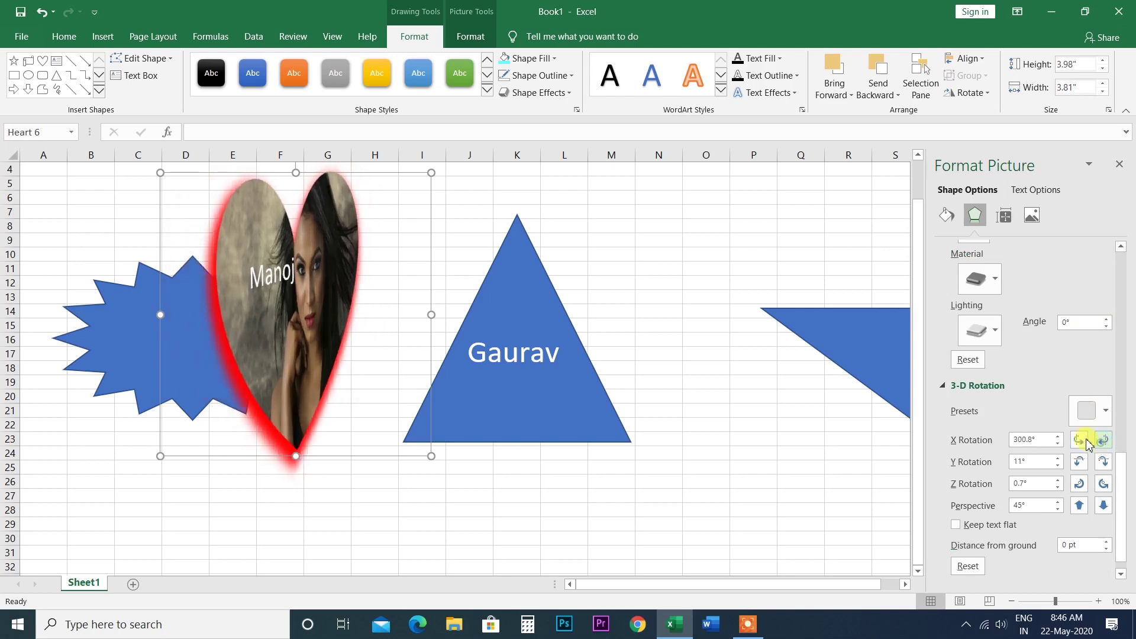
pyautogui.click(1080, 439)
pyautogui.click(1080, 439)
pyautogui.click(1080, 439)
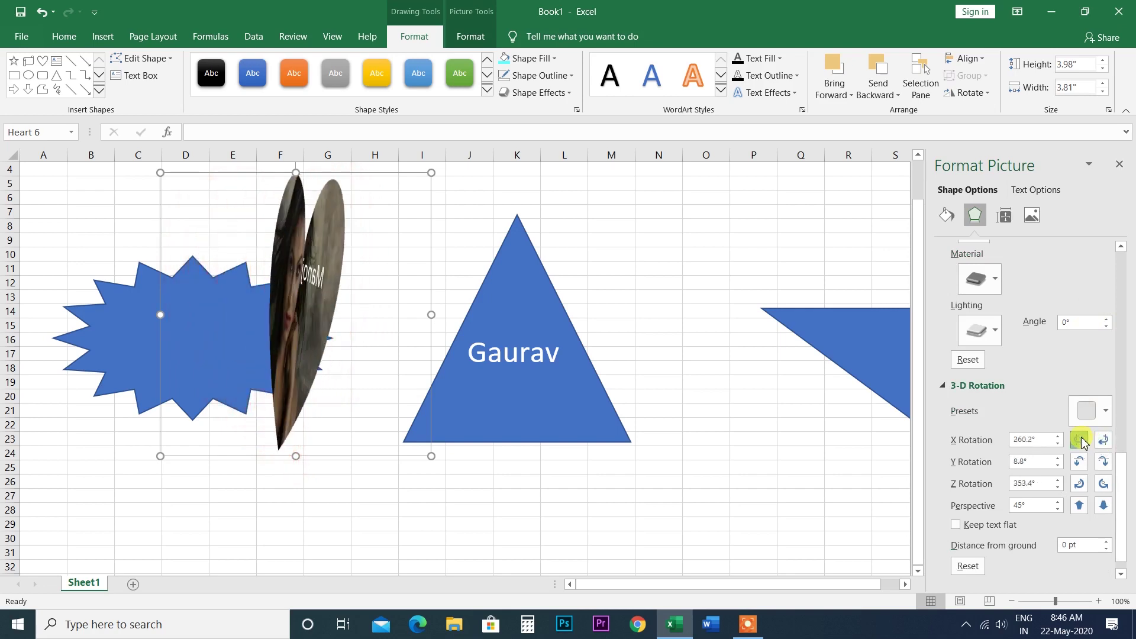
pyautogui.click(1080, 439)
pyautogui.click(1080, 440)
pyautogui.click(1079, 439)
pyautogui.click(1080, 439)
pyautogui.click(1101, 440)
pyautogui.click(1101, 442)
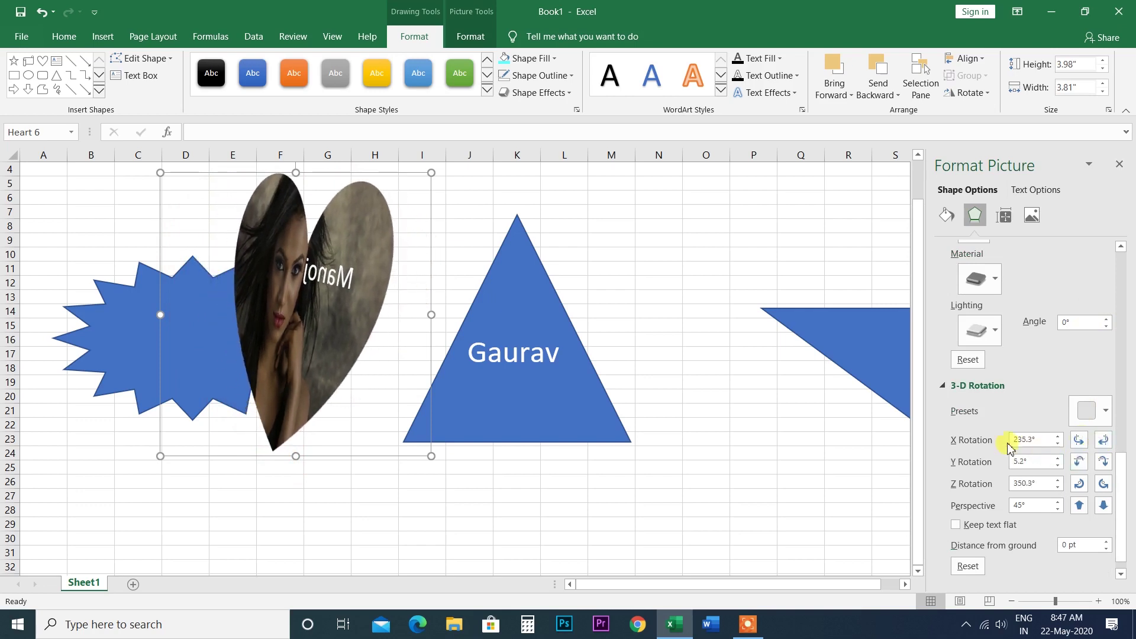
pyautogui.click(1060, 437)
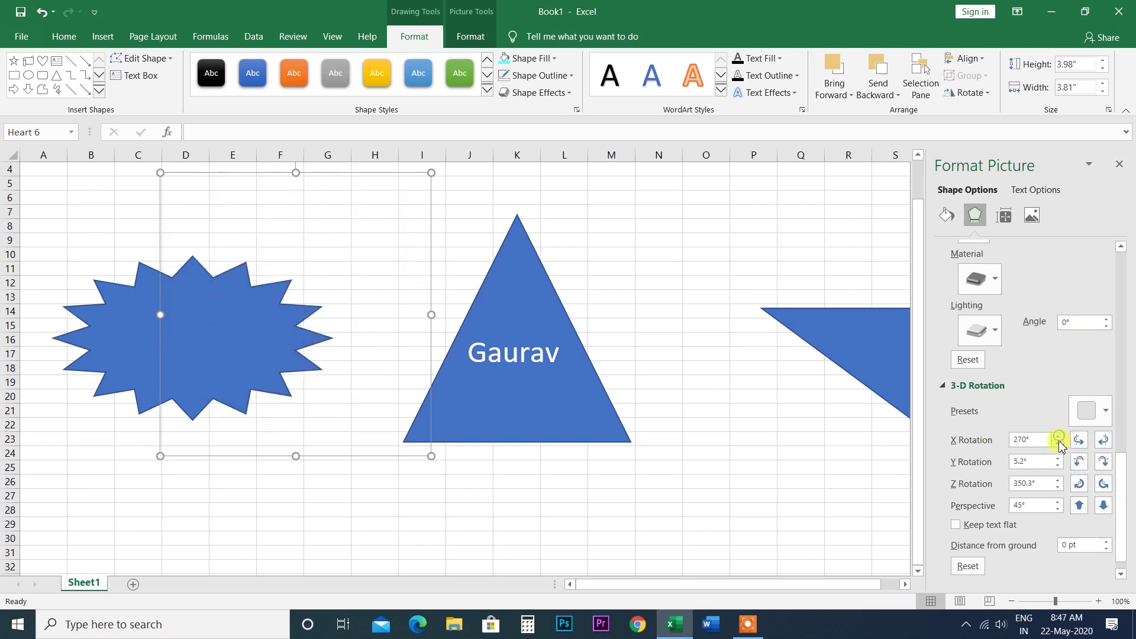
pyautogui.click(1059, 446)
pyautogui.click(1059, 447)
pyautogui.click(1059, 447)
pyautogui.click(1059, 447)
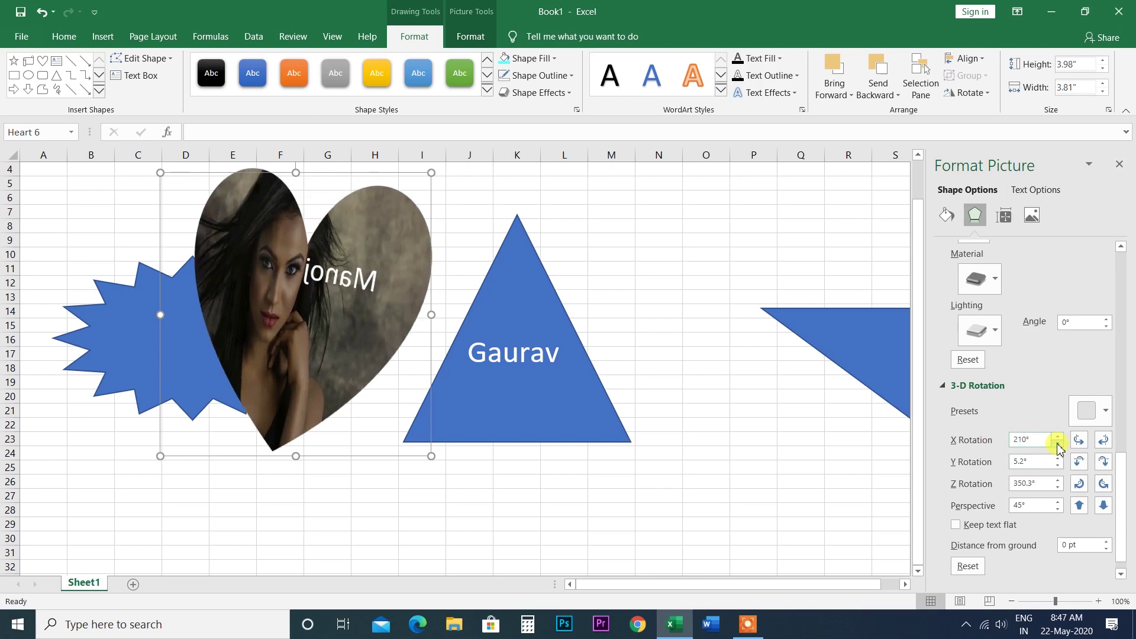
pyautogui.click(1119, 165)
pyautogui.click(563, 93)
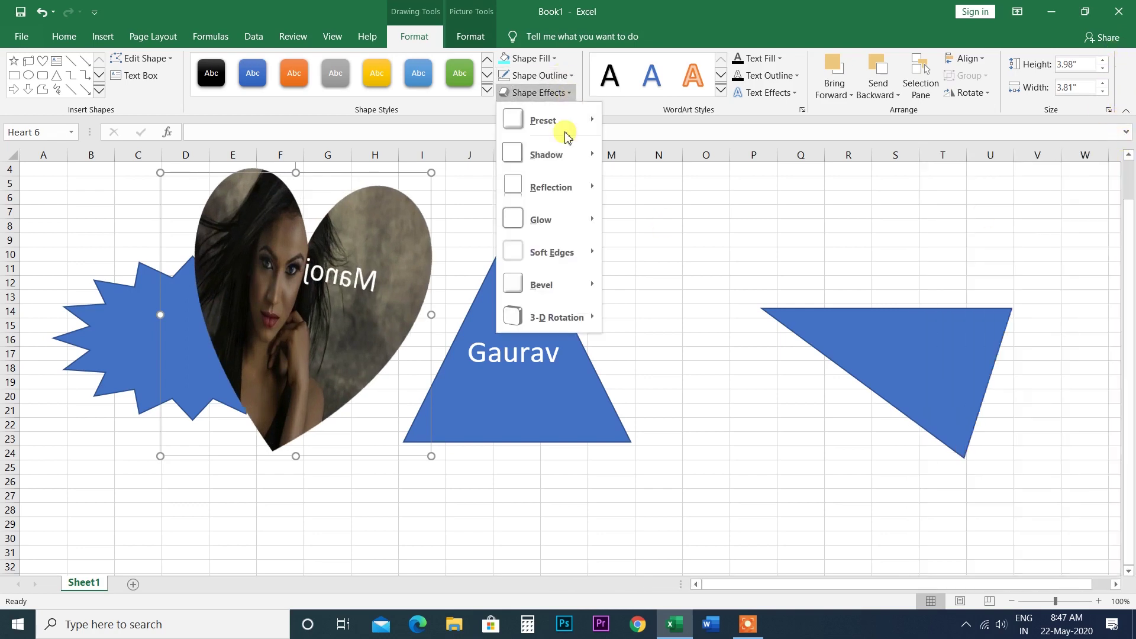
pyautogui.moveTo(557, 317)
pyautogui.click(623, 214)
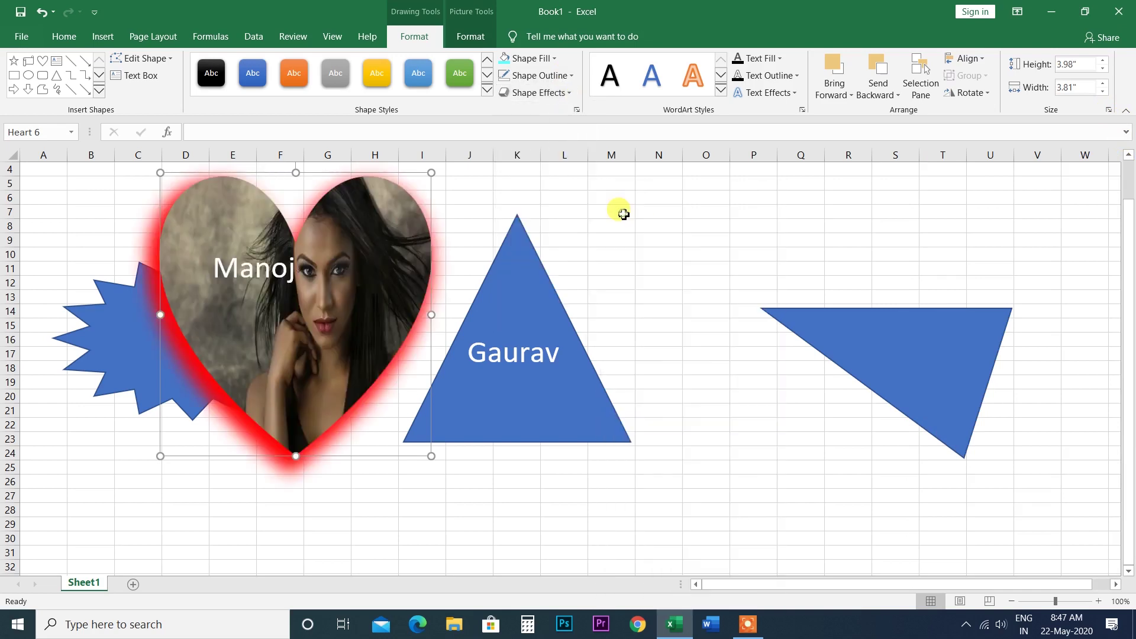
# Step: Apply the Gradient Fill: Gold WordArt style to Manoj and enlarge it to 48 pt
pyautogui.click(722, 91)
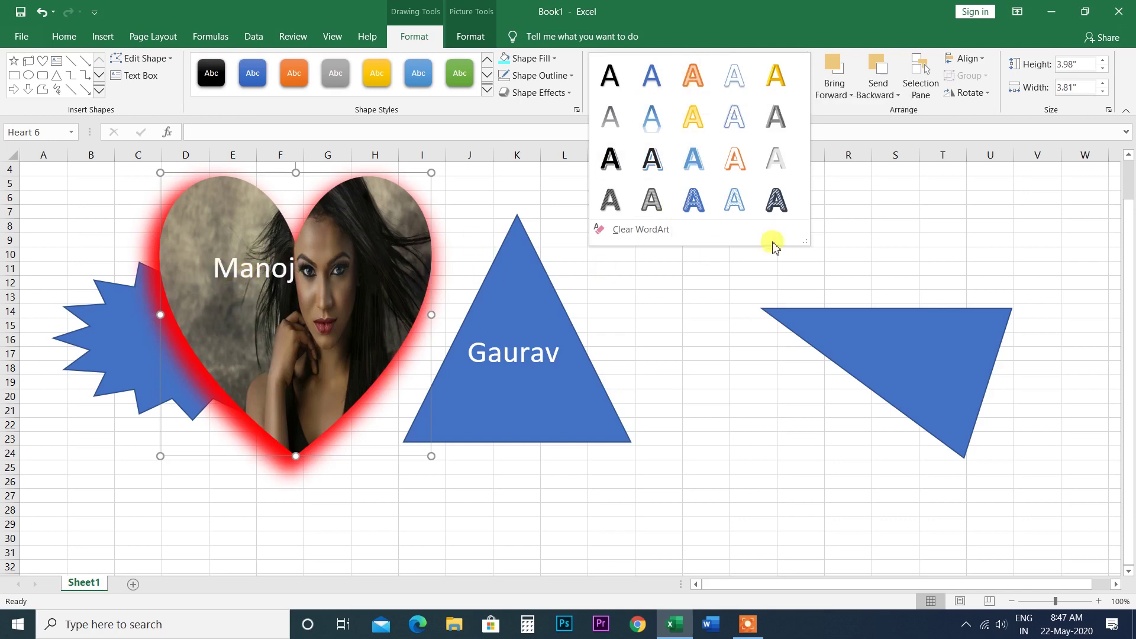
pyautogui.click(703, 129)
pyautogui.moveTo(294, 261); pyautogui.dragTo(190, 261)
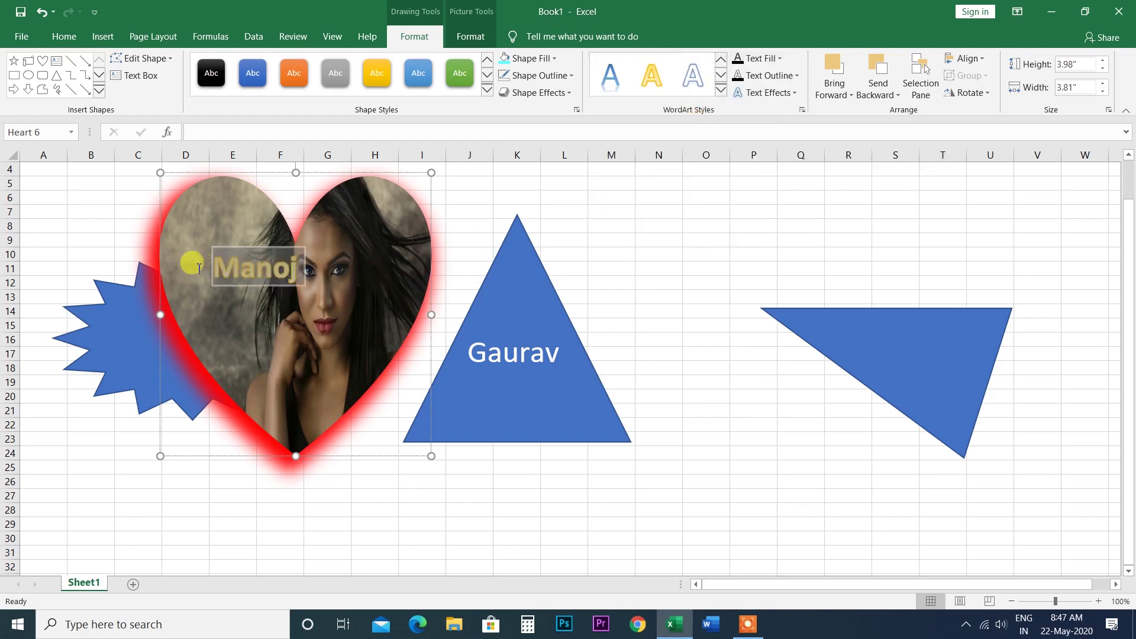
pyautogui.click(63, 36)
pyautogui.click(249, 64)
pyautogui.click(249, 64)
pyautogui.click(249, 64)
pyautogui.click(249, 64)
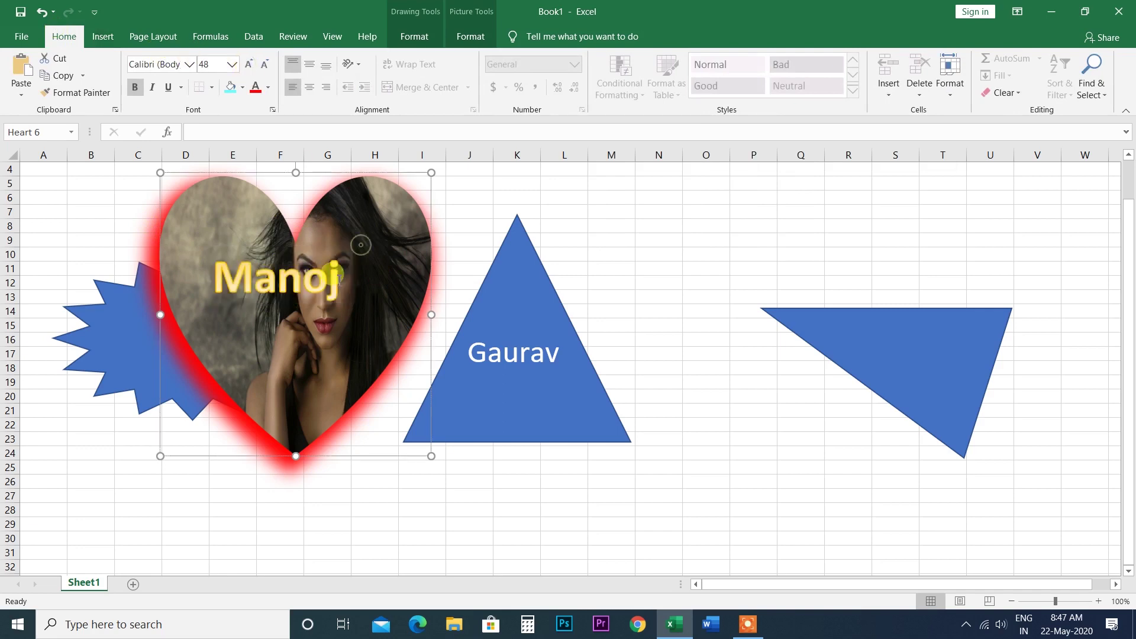
# Step: Leave the gold-labelled heart unchanged and stop the screen recording
pyautogui.click(102, 37)
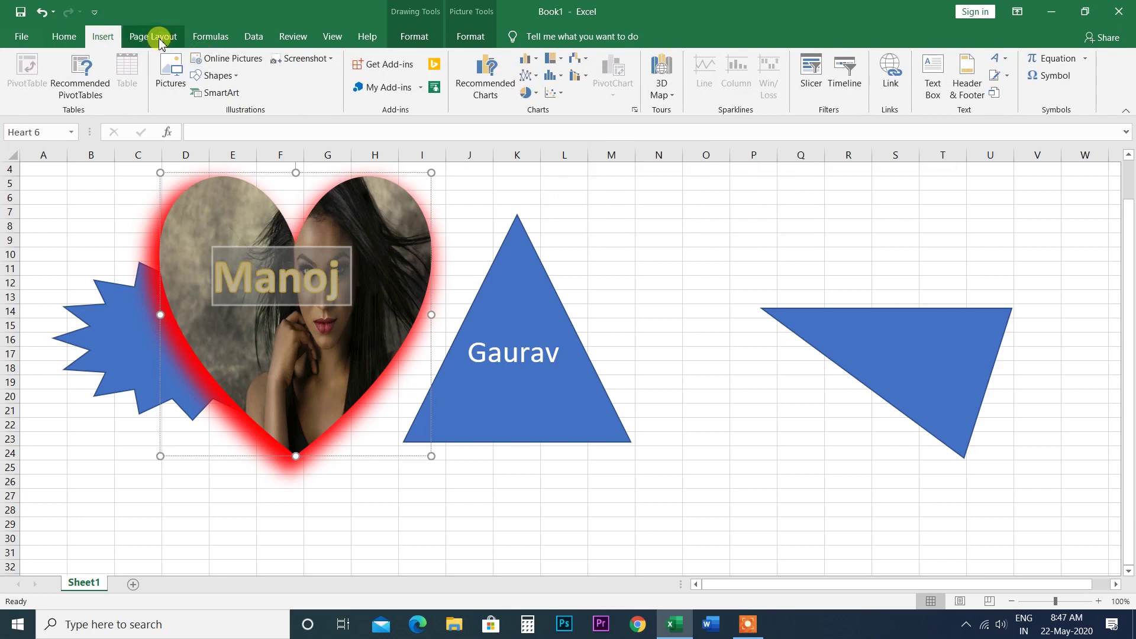
pyautogui.click(470, 37)
pyautogui.click(414, 36)
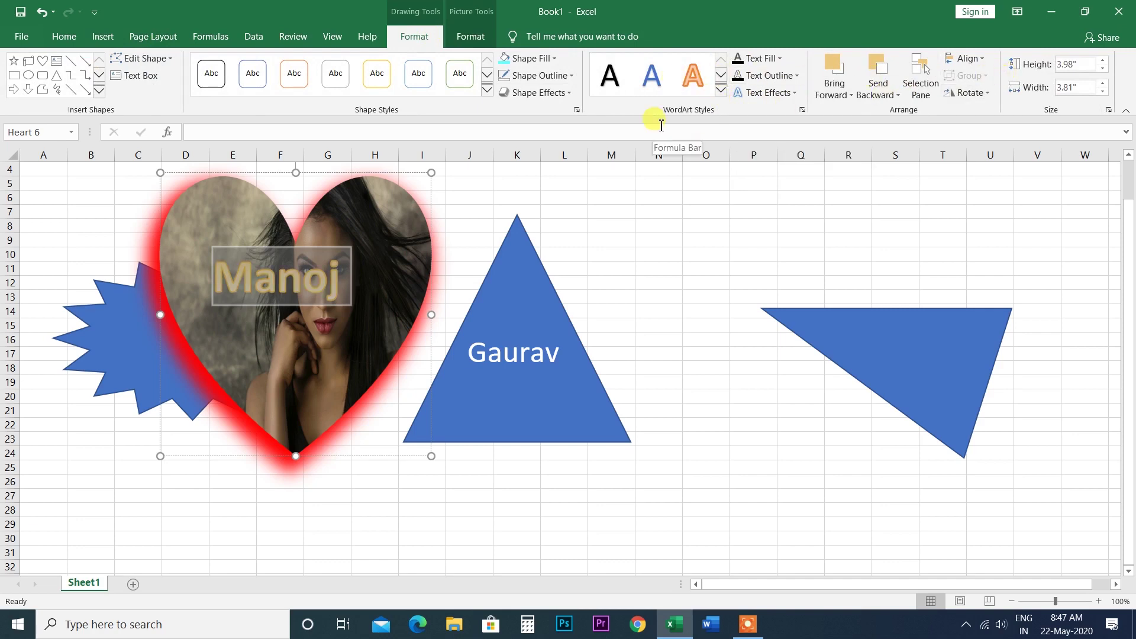
pyautogui.click(749, 626)
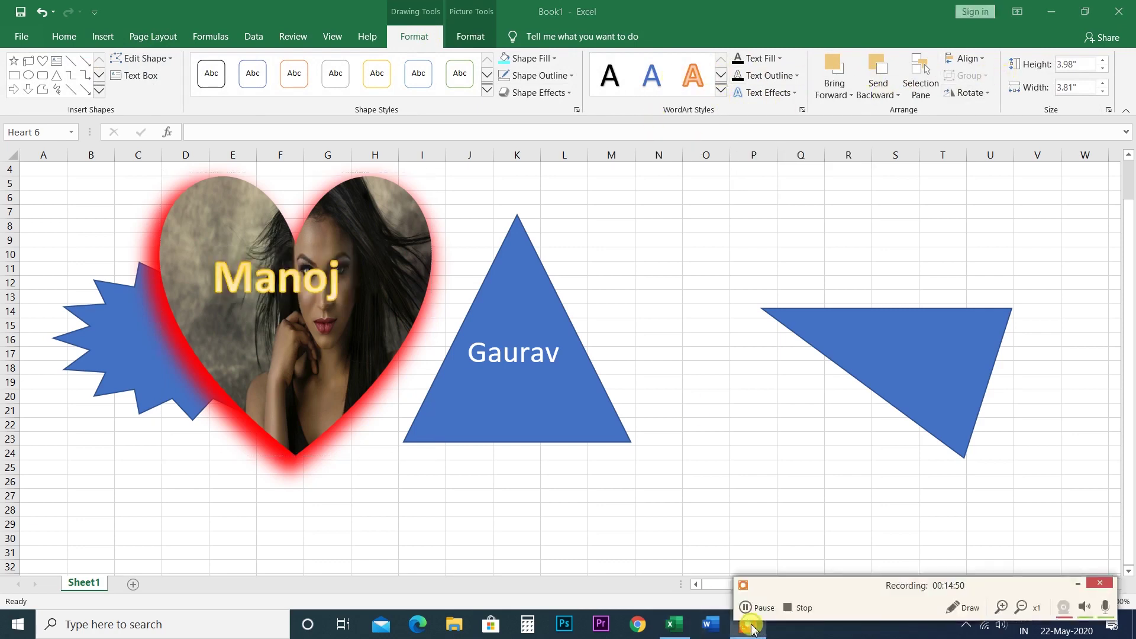
pyautogui.click(788, 610)
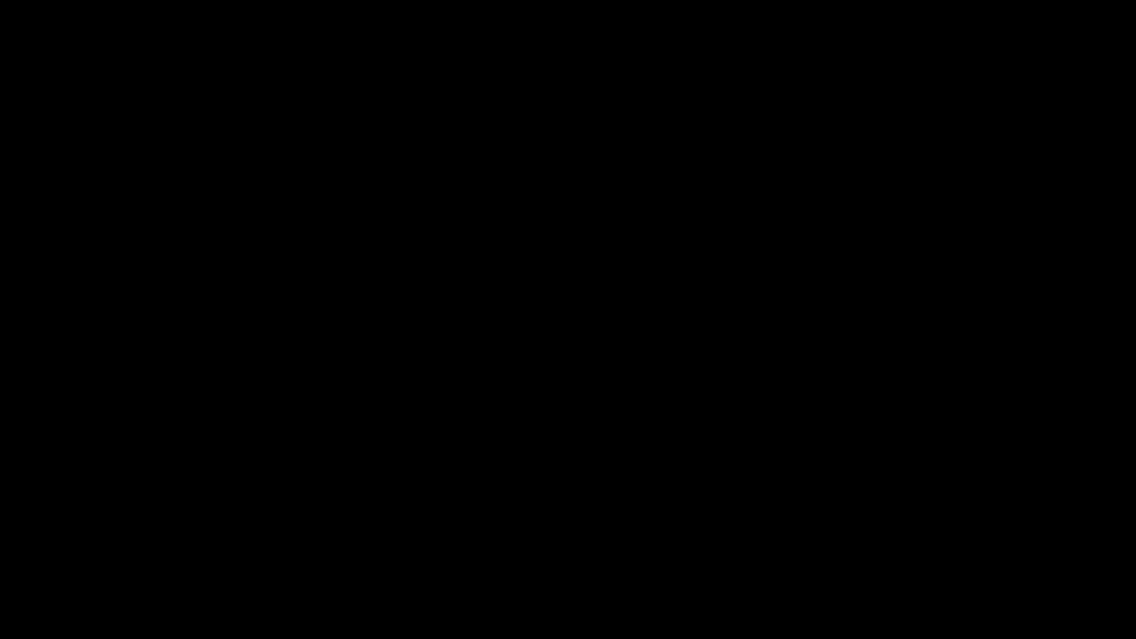